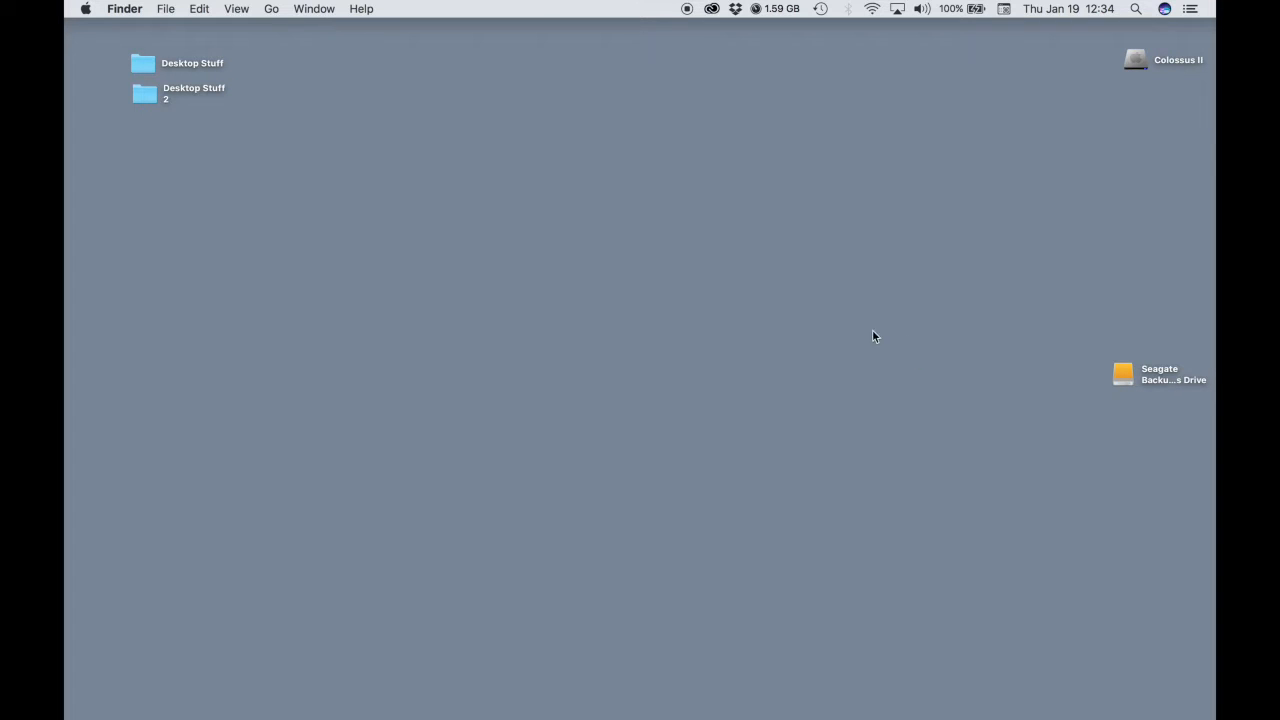
# Create a new desktop folder named with the student's last name followed by _VCD1015_01.
pyautogui.rightClick(728, 219)
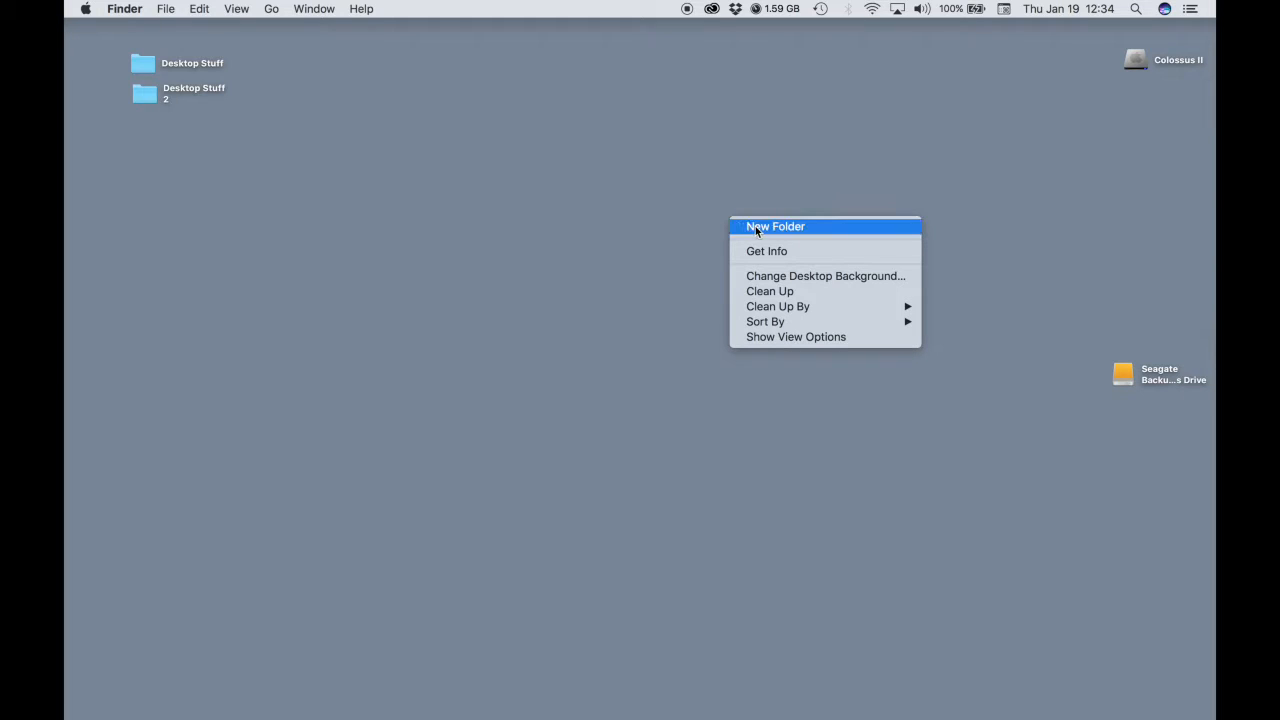
pyautogui.click(757, 227)
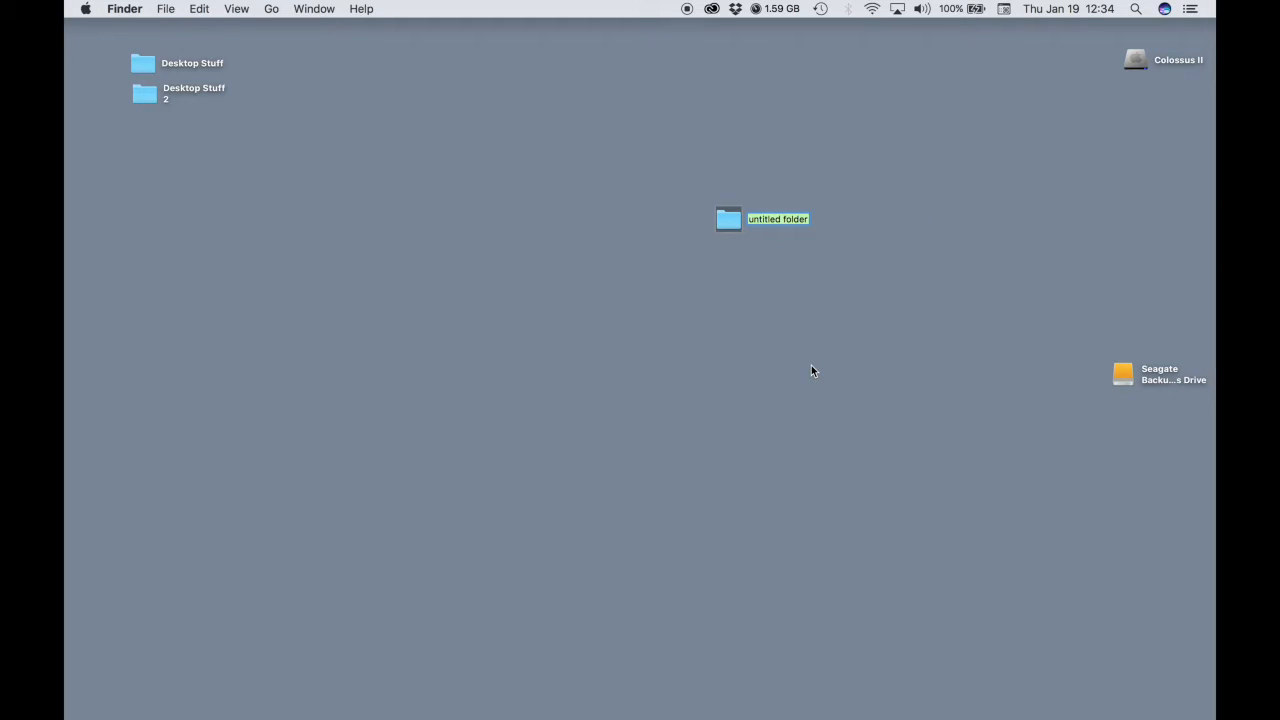
pyautogui.write('Kodysz_')
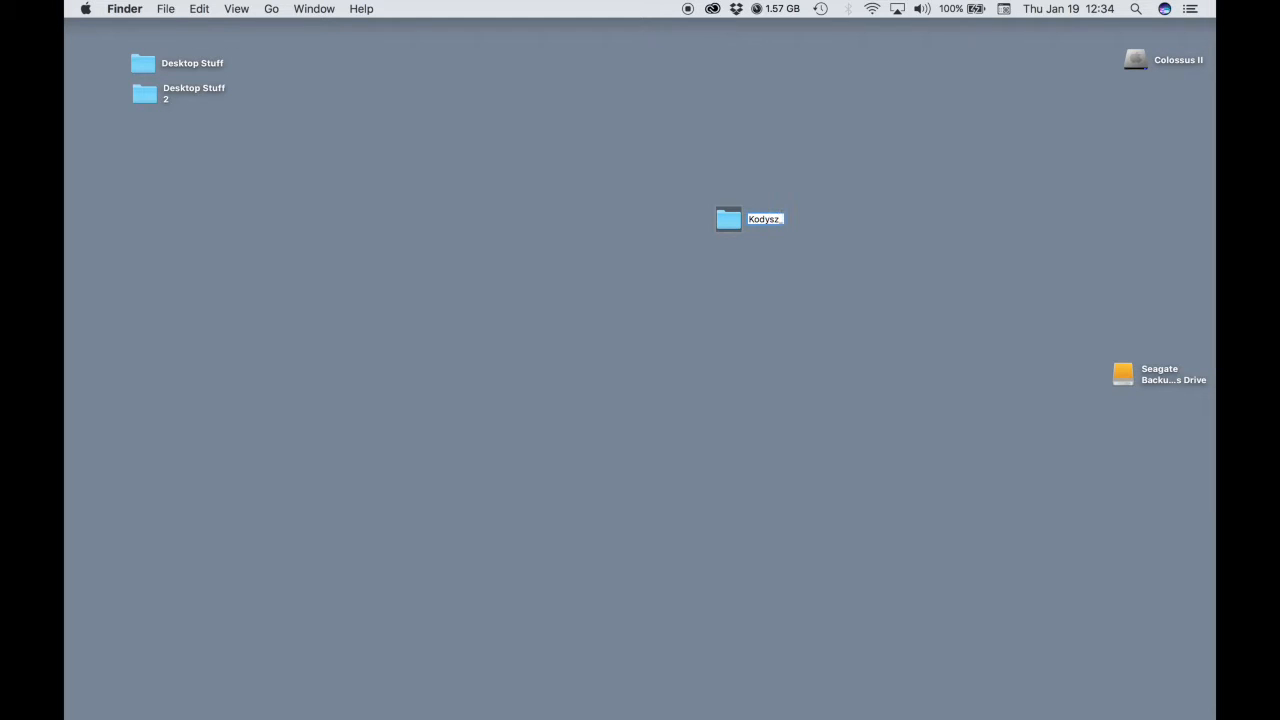
pyautogui.write(' VCD1015')
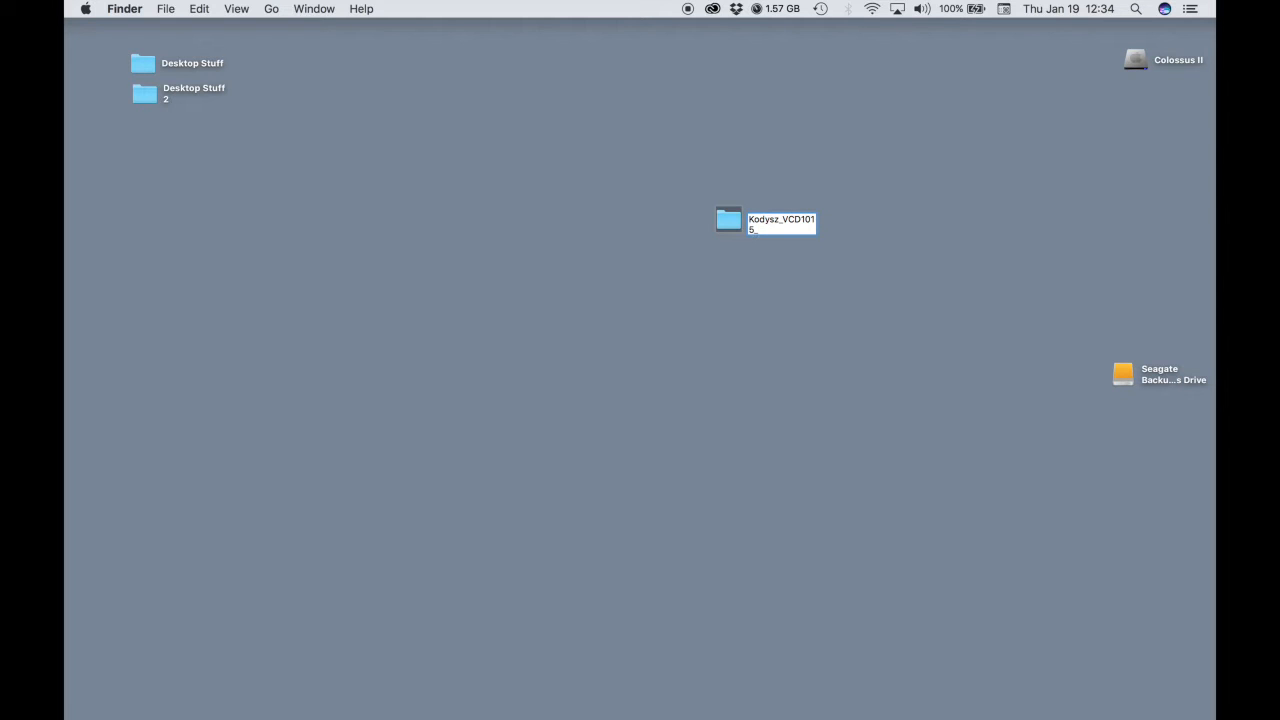
pyautogui.write('_01')
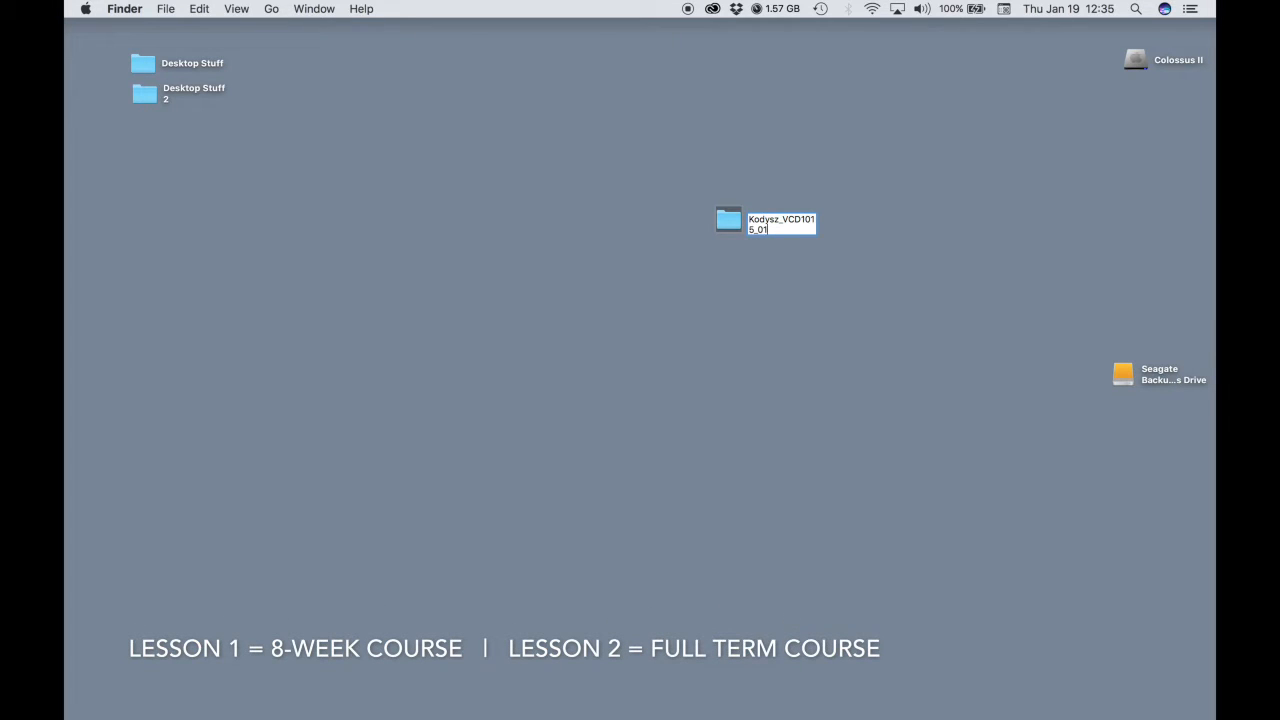
pyautogui.press('Return')
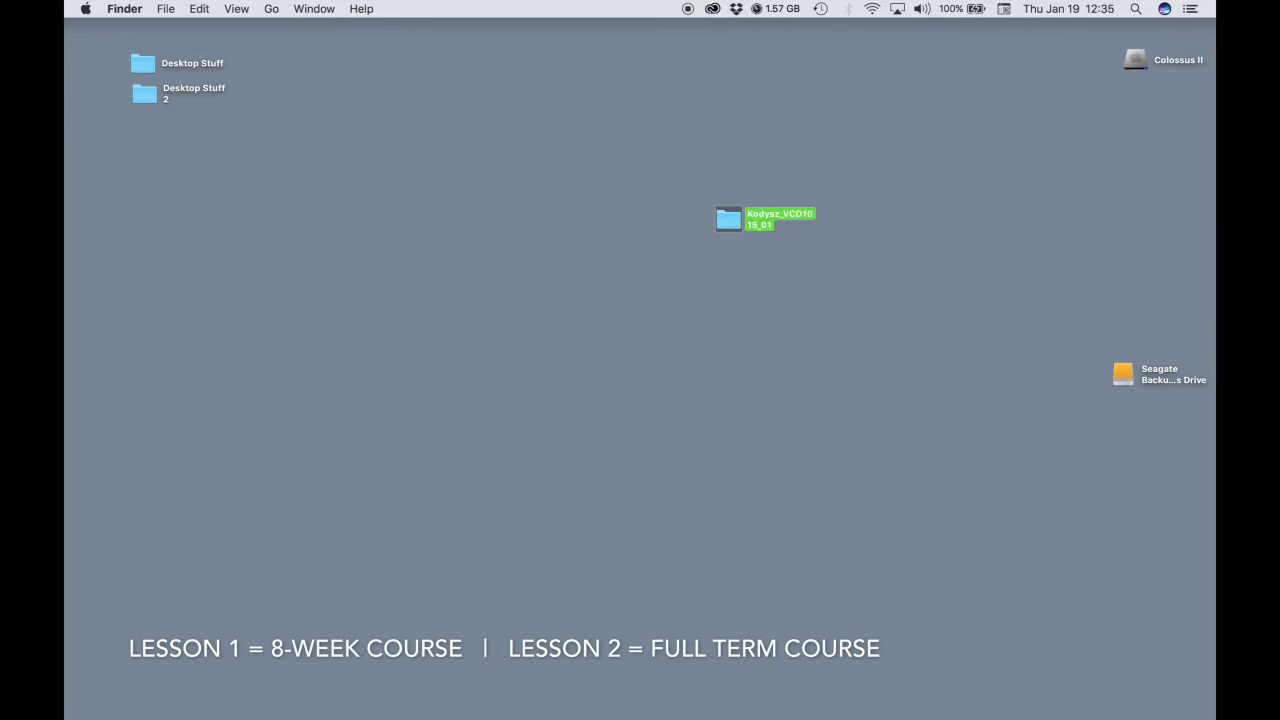
# Open the new folder and create a subfolder named with the last name followed by _Excel.
pyautogui.doubleClick(727, 222)
pyautogui.moveTo(563, 129); pyautogui.dragTo(619, 124)
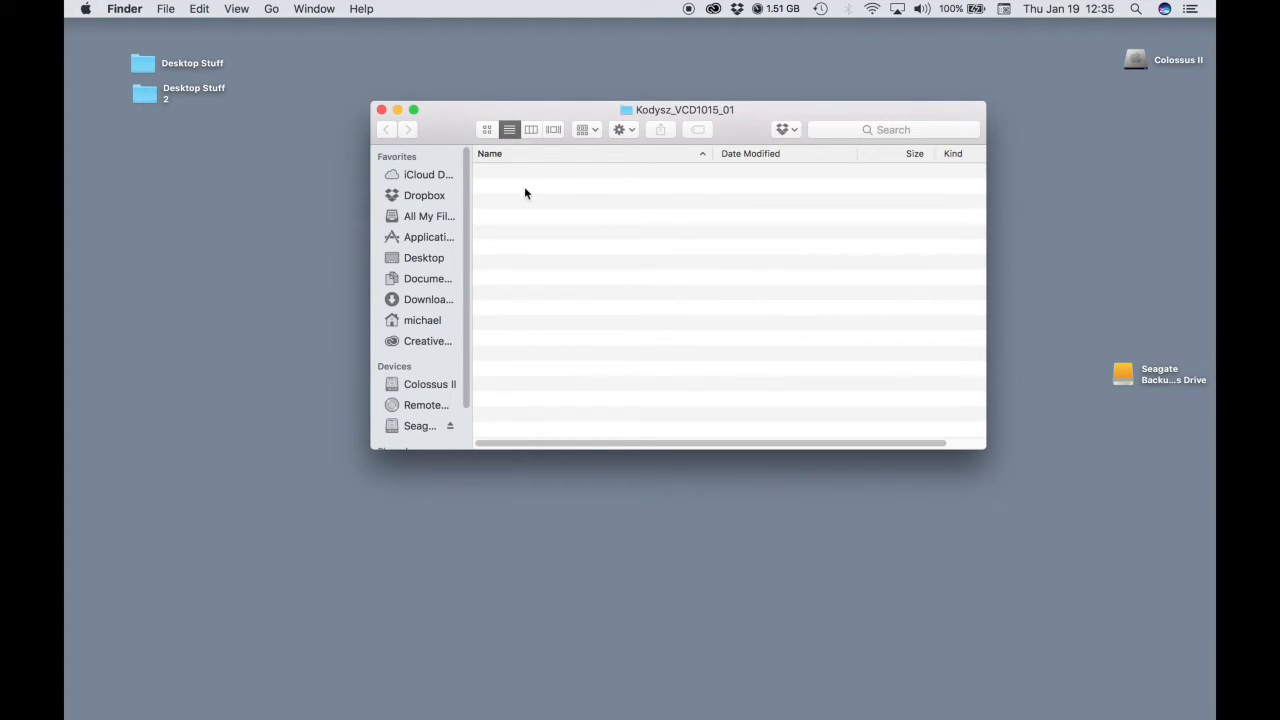
pyautogui.rightClick(582, 189)
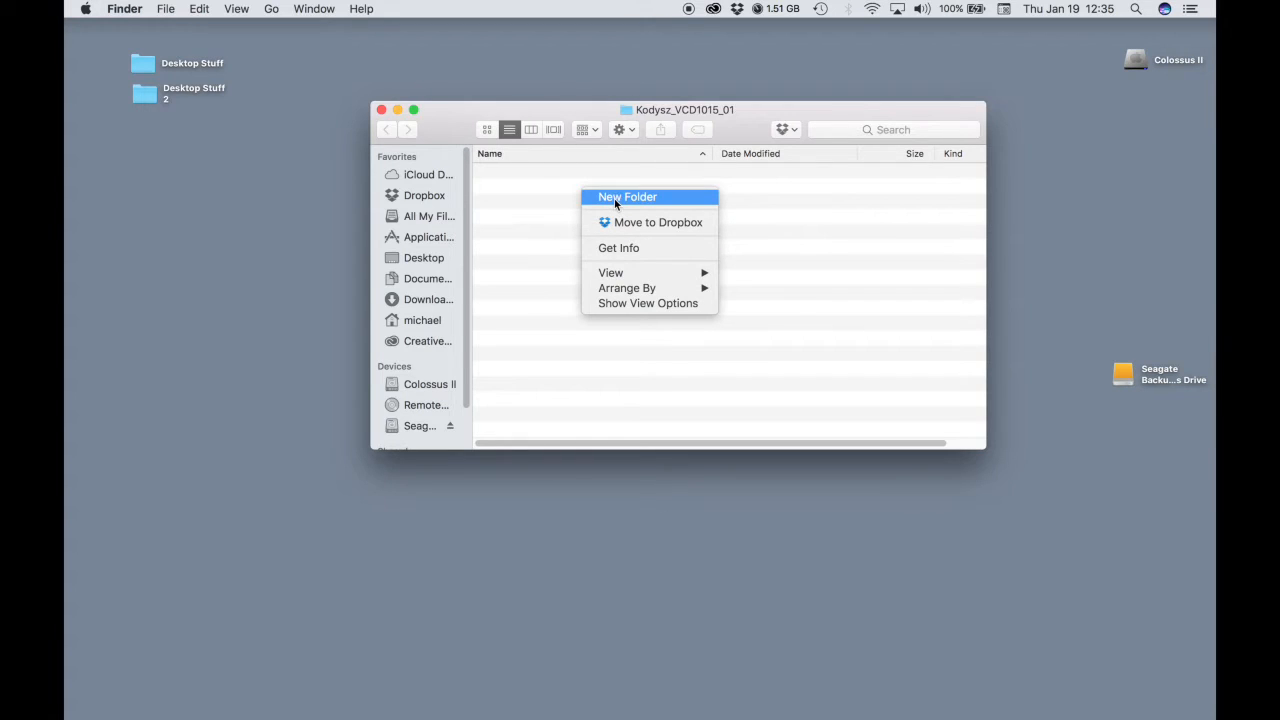
pyautogui.click(614, 198)
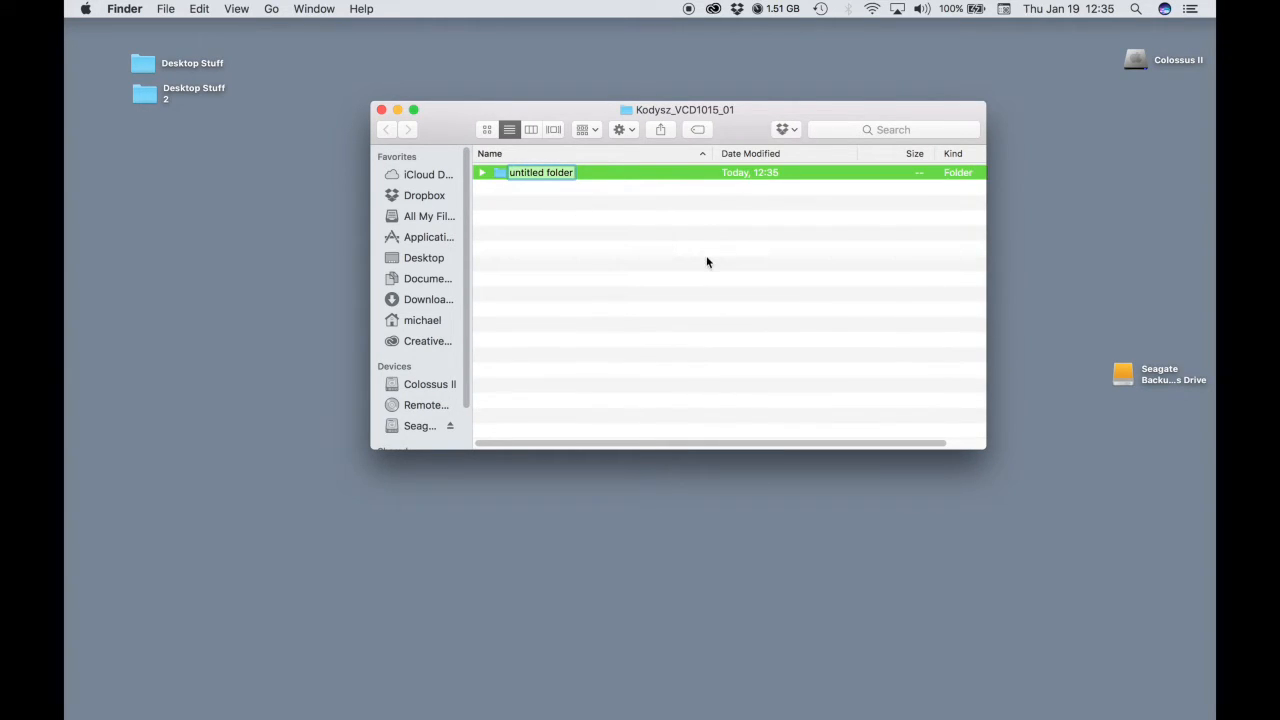
pyautogui.write('Kodysz')
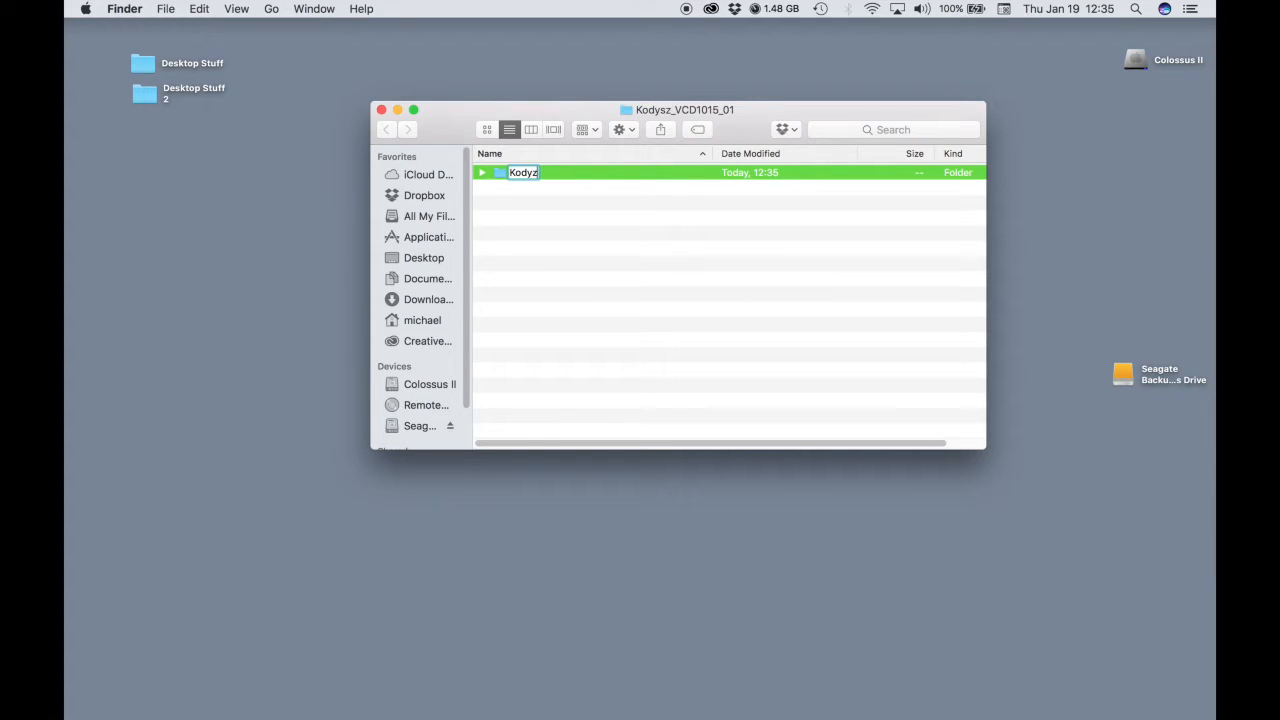
pyautogui.write('_Excel')
pyautogui.press('Return')
# Create a second subfolder named with the last name followed by _Powerpoint.
pyautogui.rightClick(634, 225)
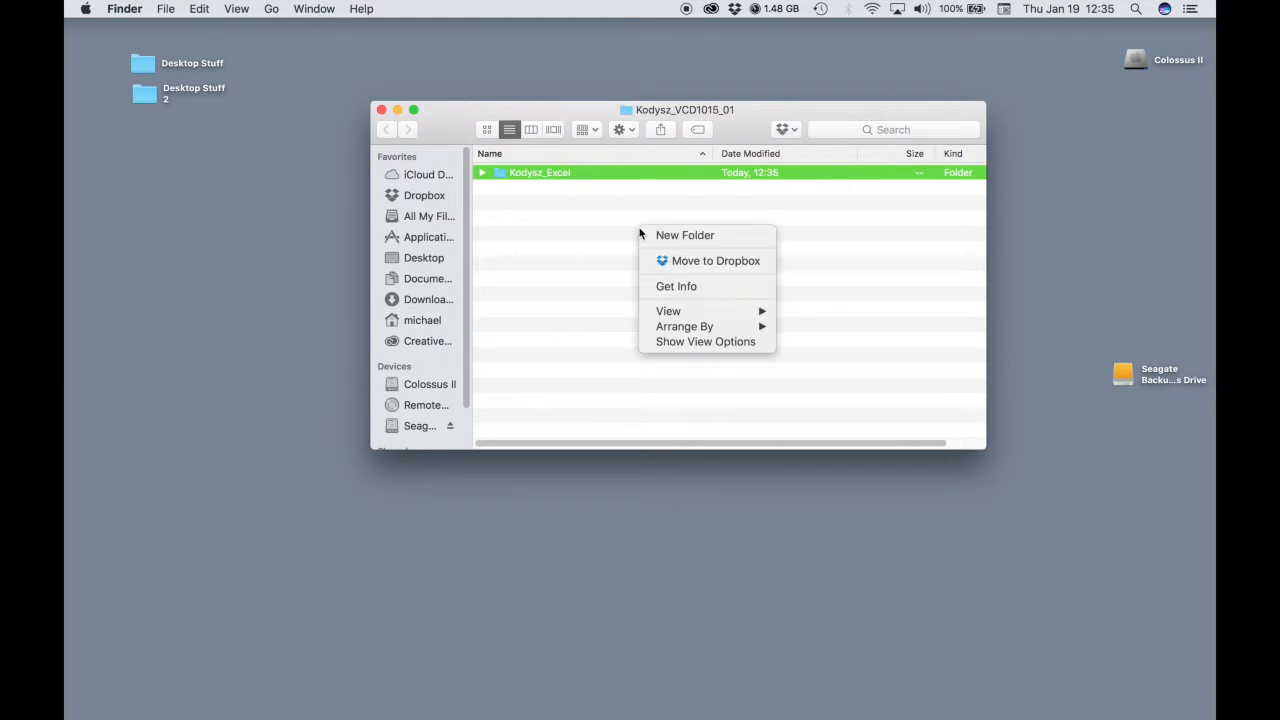
pyautogui.click(650, 235)
pyautogui.write('Kodysz_')
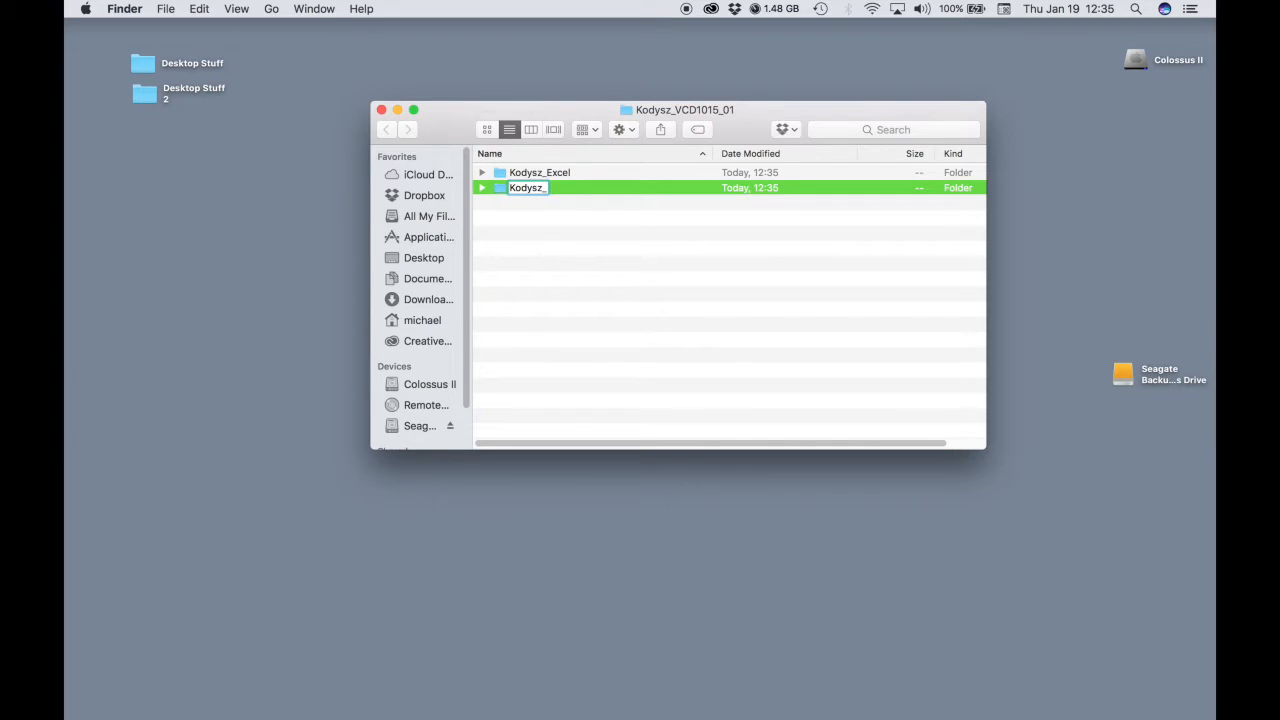
pyautogui.write('Powerpoint')
pyautogui.press('Return')
# Create a third subfolder named with the last name followed by _Word.
pyautogui.rightClick(588, 223)
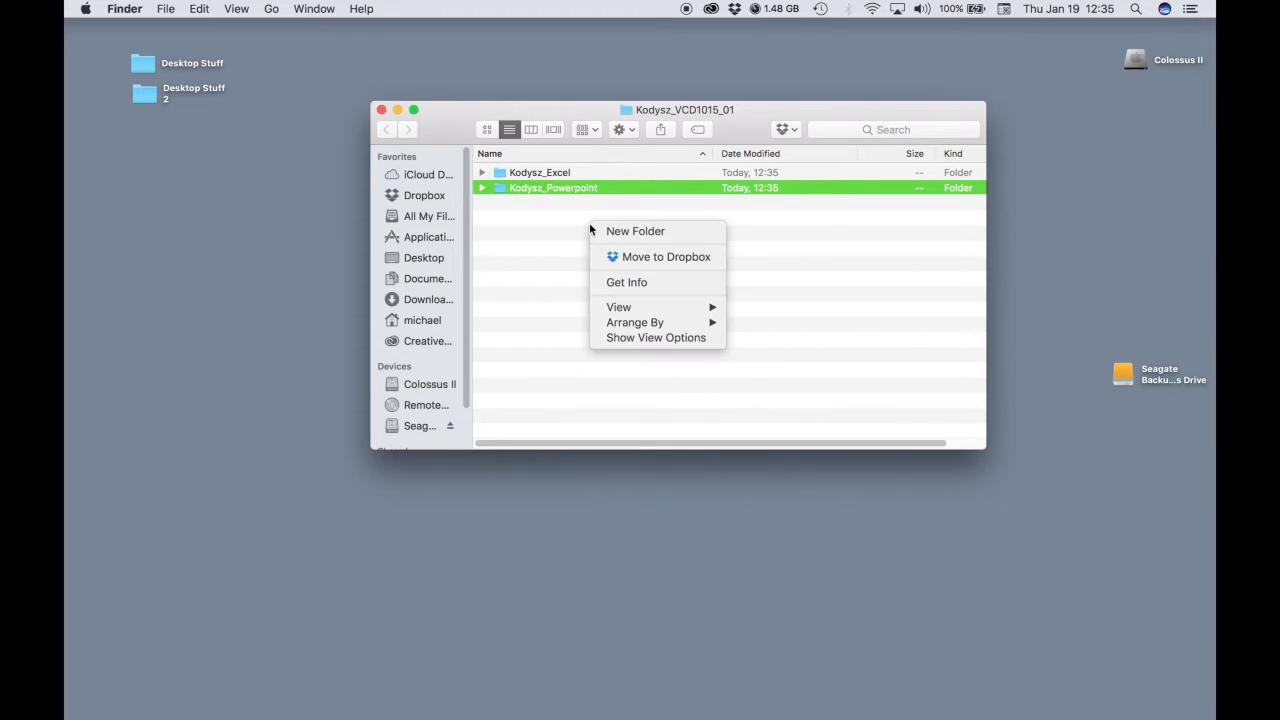
pyautogui.click(605, 229)
pyautogui.write('Kodysz_')
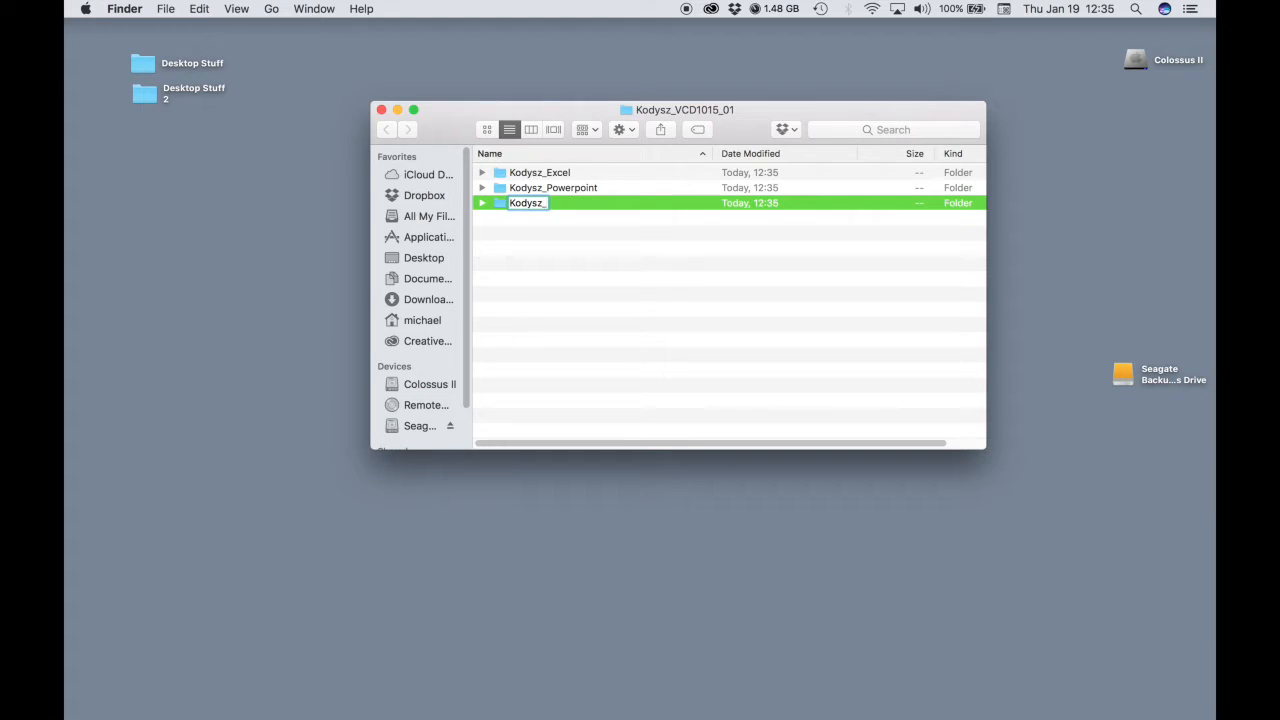
pyautogui.write('Word')
pyautogui.press('Return')
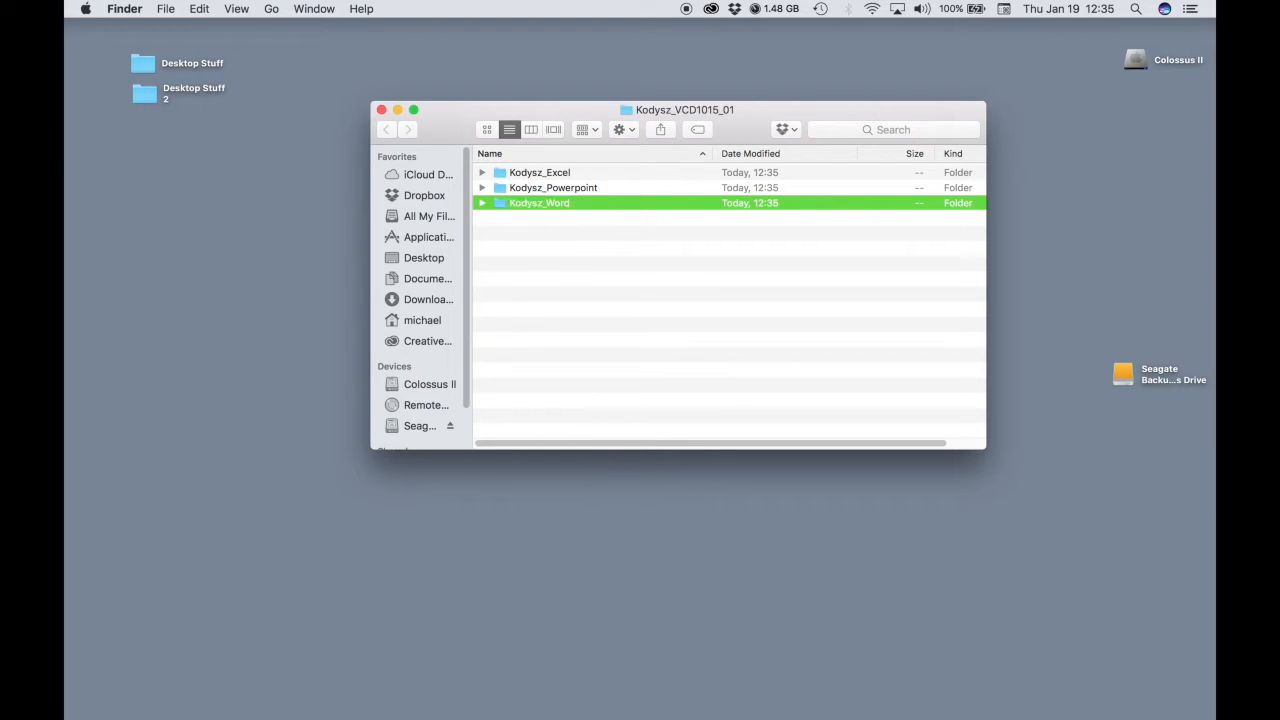
pyautogui.click(700, 373)
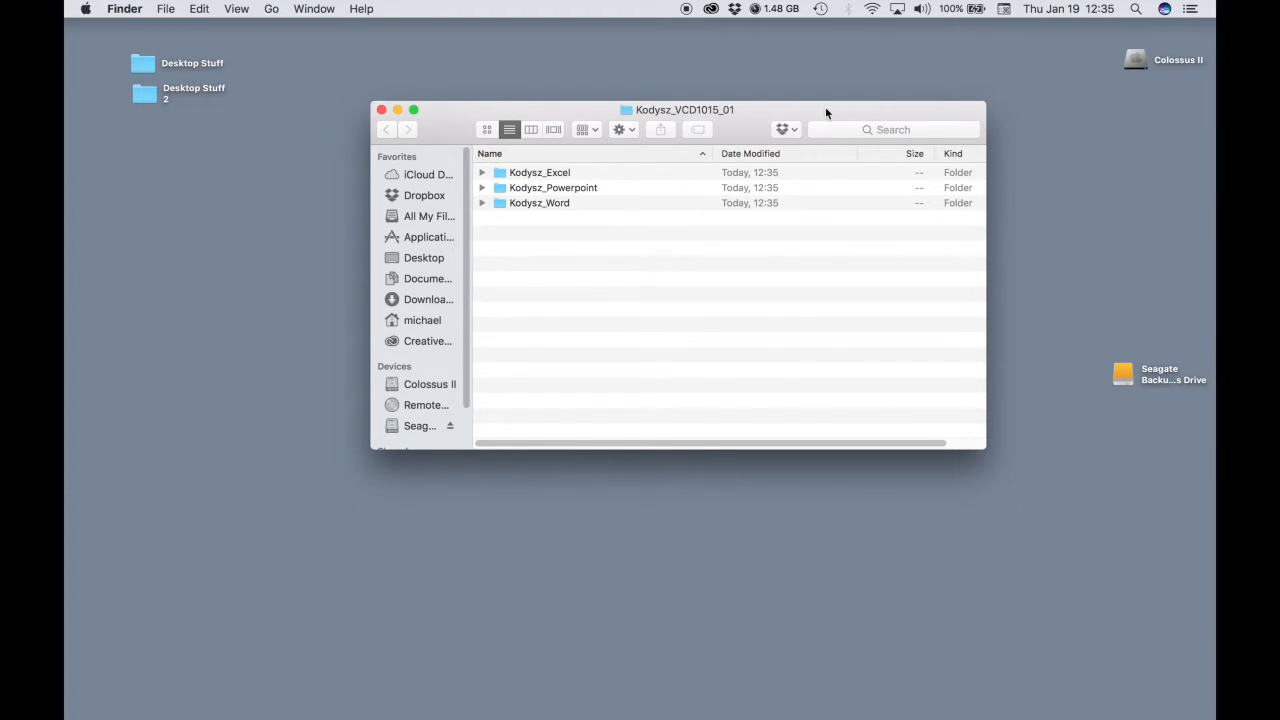
pyautogui.moveTo(824, 106); pyautogui.dragTo(795, 100)
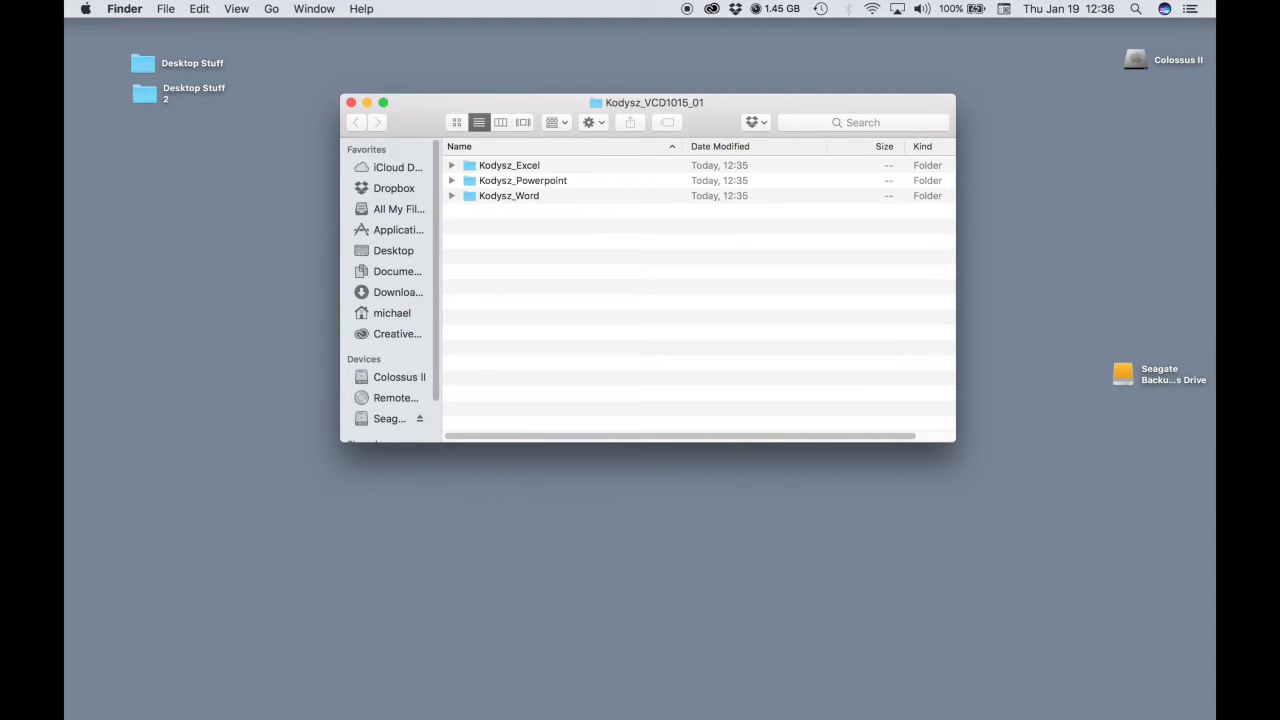
pyautogui.press('super+shift+4')
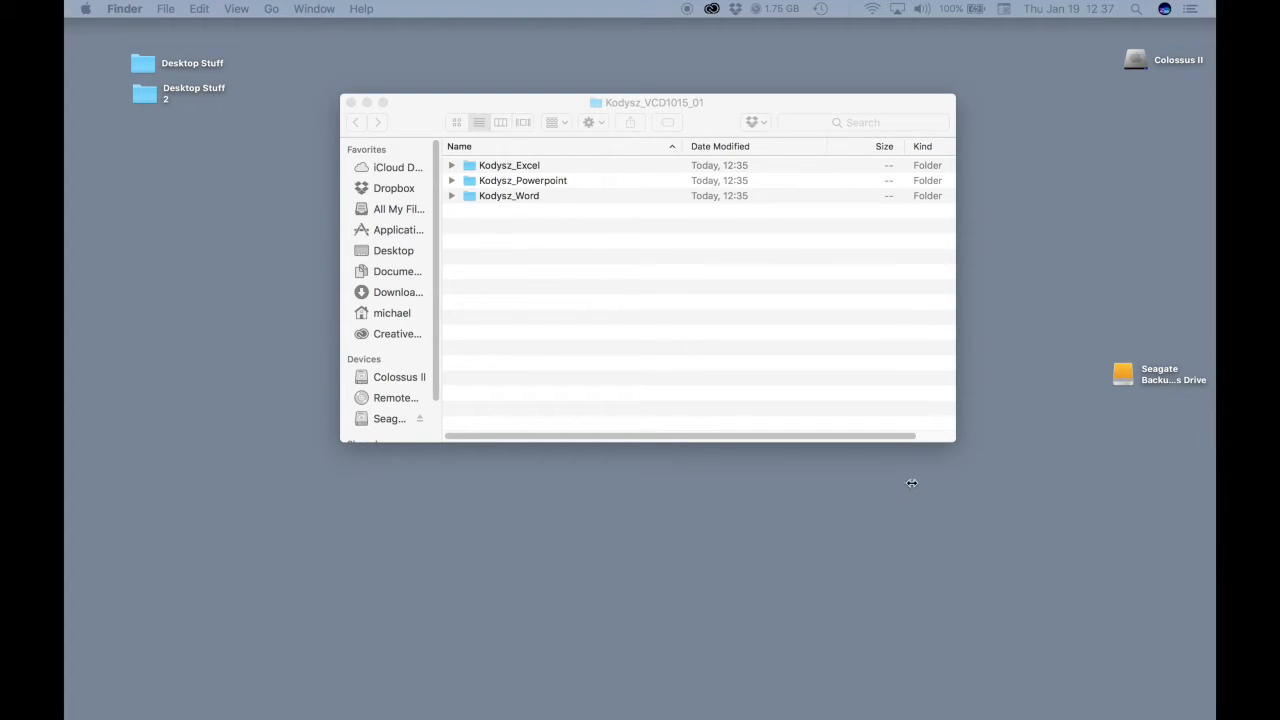
pyautogui.moveTo(716, 715)
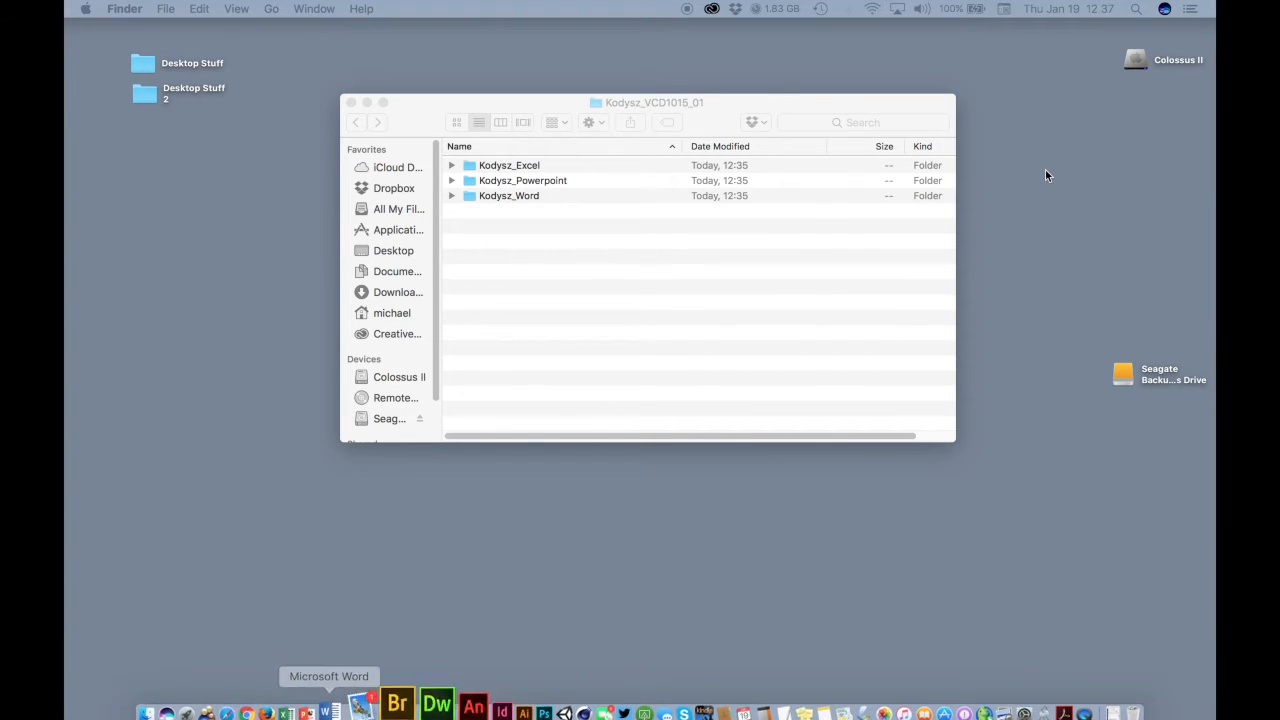
# Search Spotlight for excel, launch the Microsoft Excel application and create a Blank Workbook.
pyautogui.click(1136, 9)
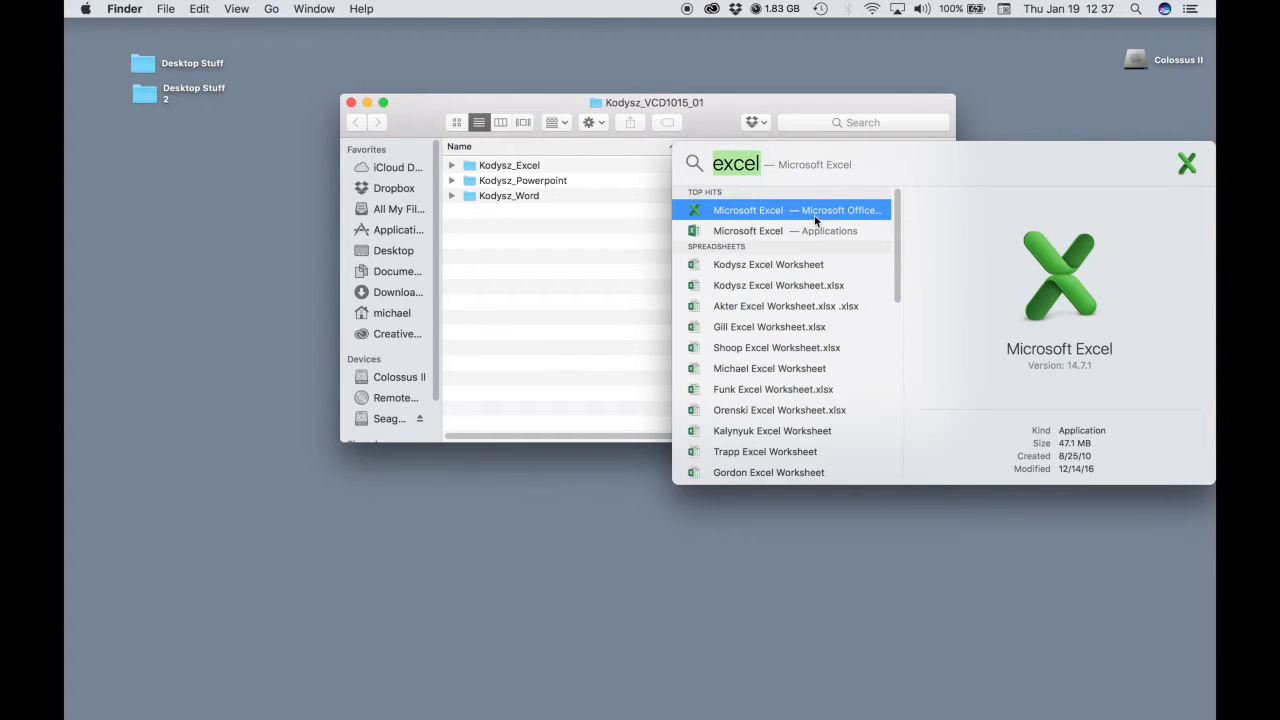
pyautogui.click(743, 232)
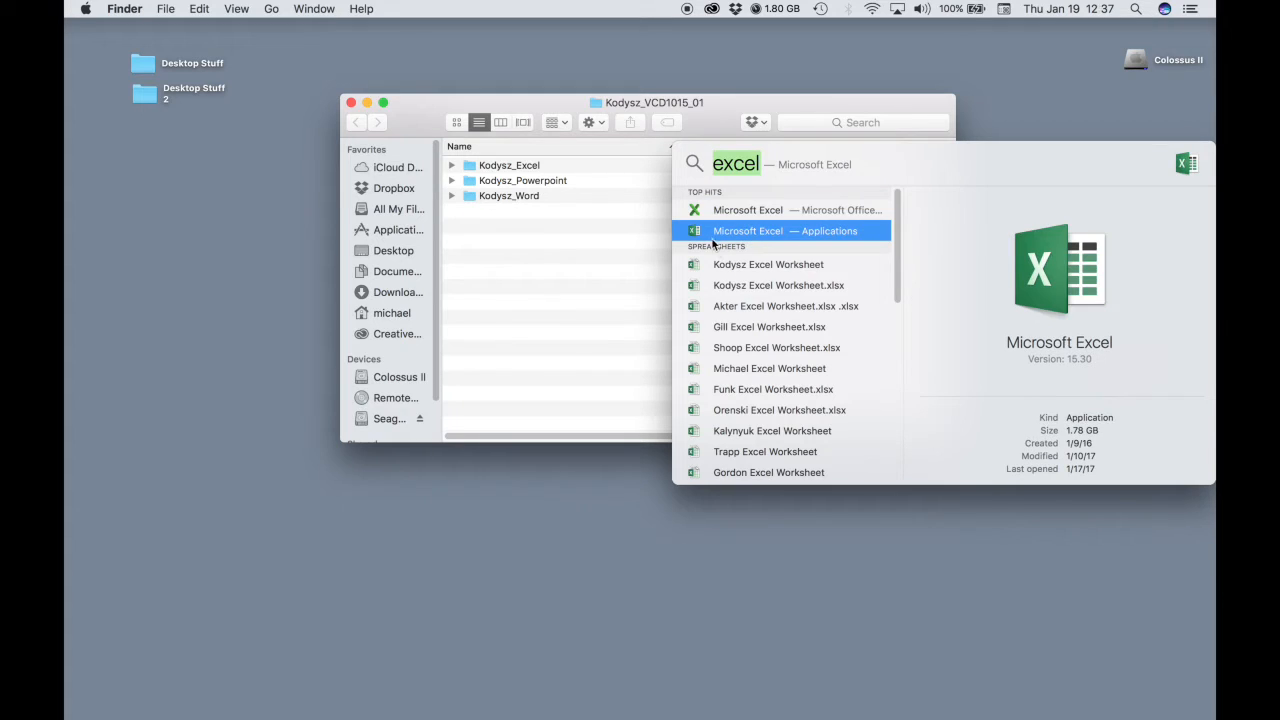
pyautogui.doubleClick(709, 236)
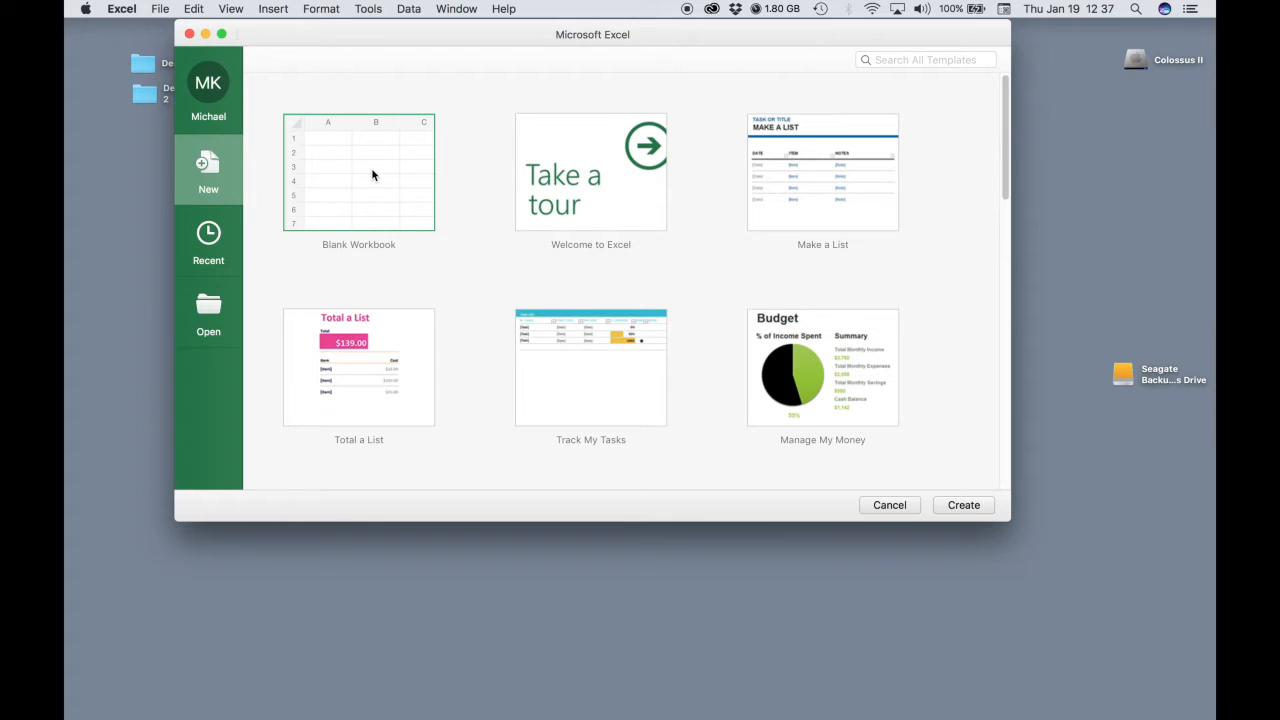
pyautogui.click(952, 505)
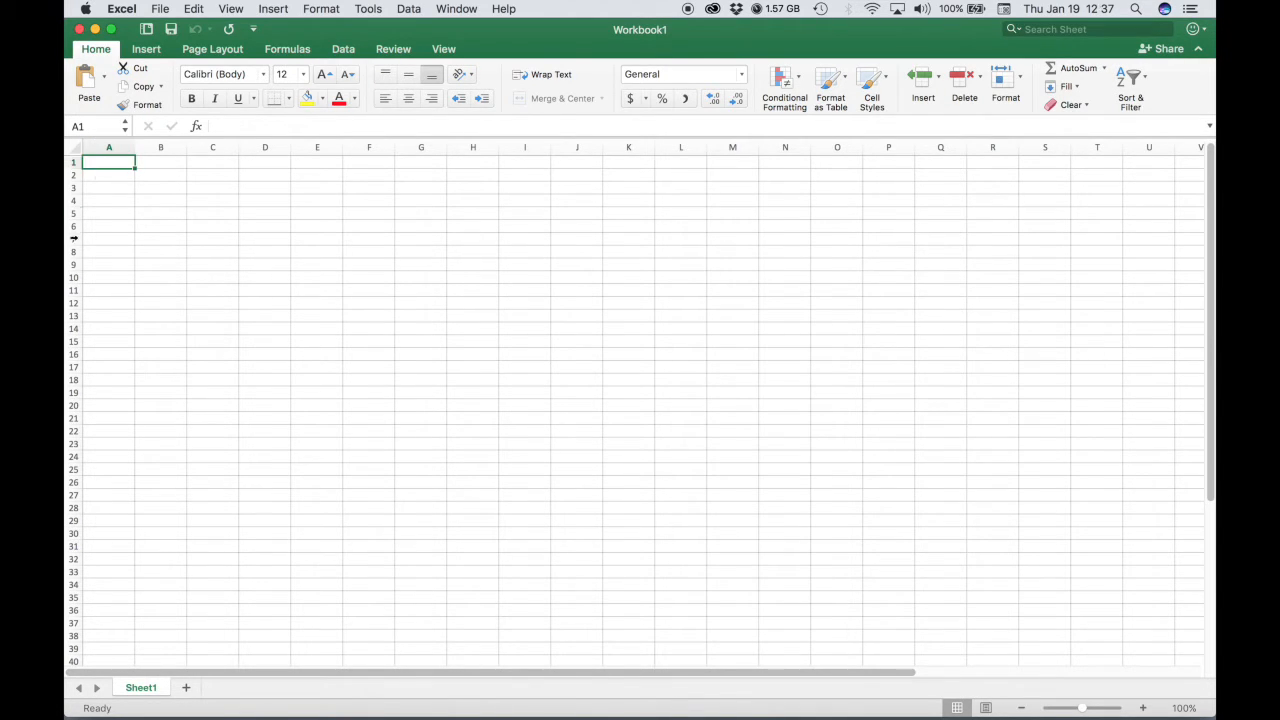
pyautogui.click(146, 163)
pyautogui.click(200, 164)
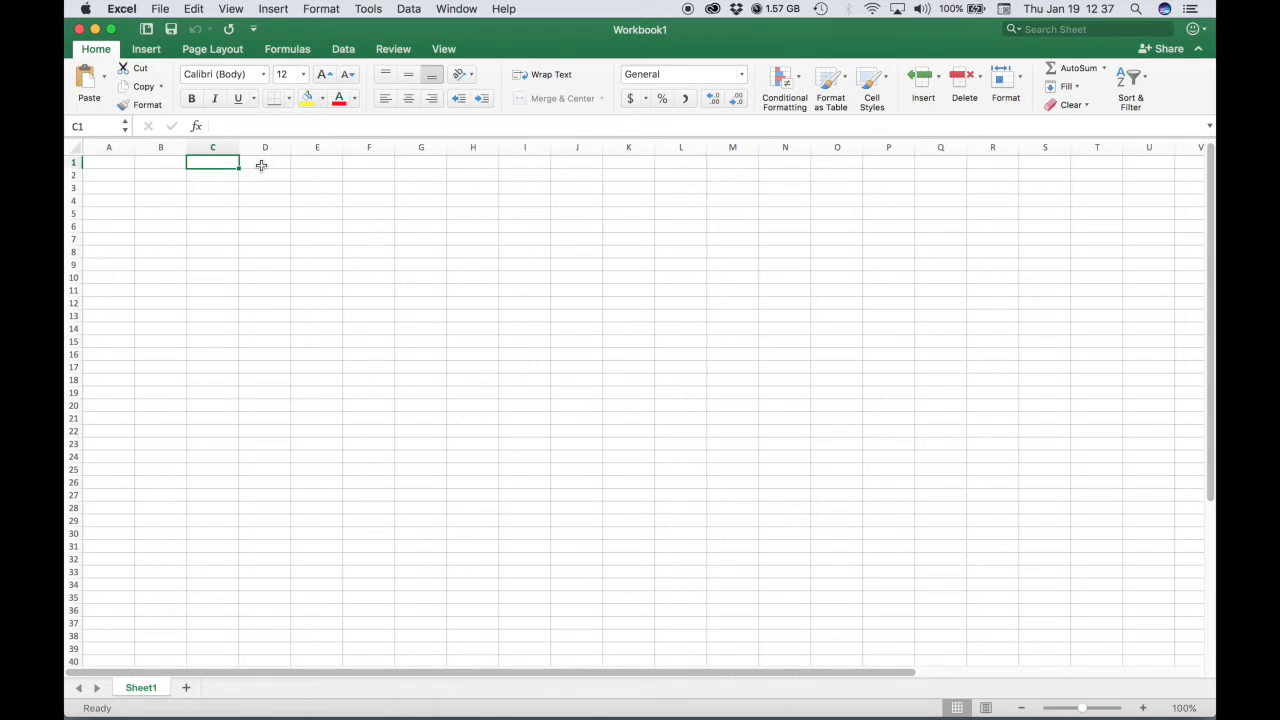
pyautogui.click(261, 165)
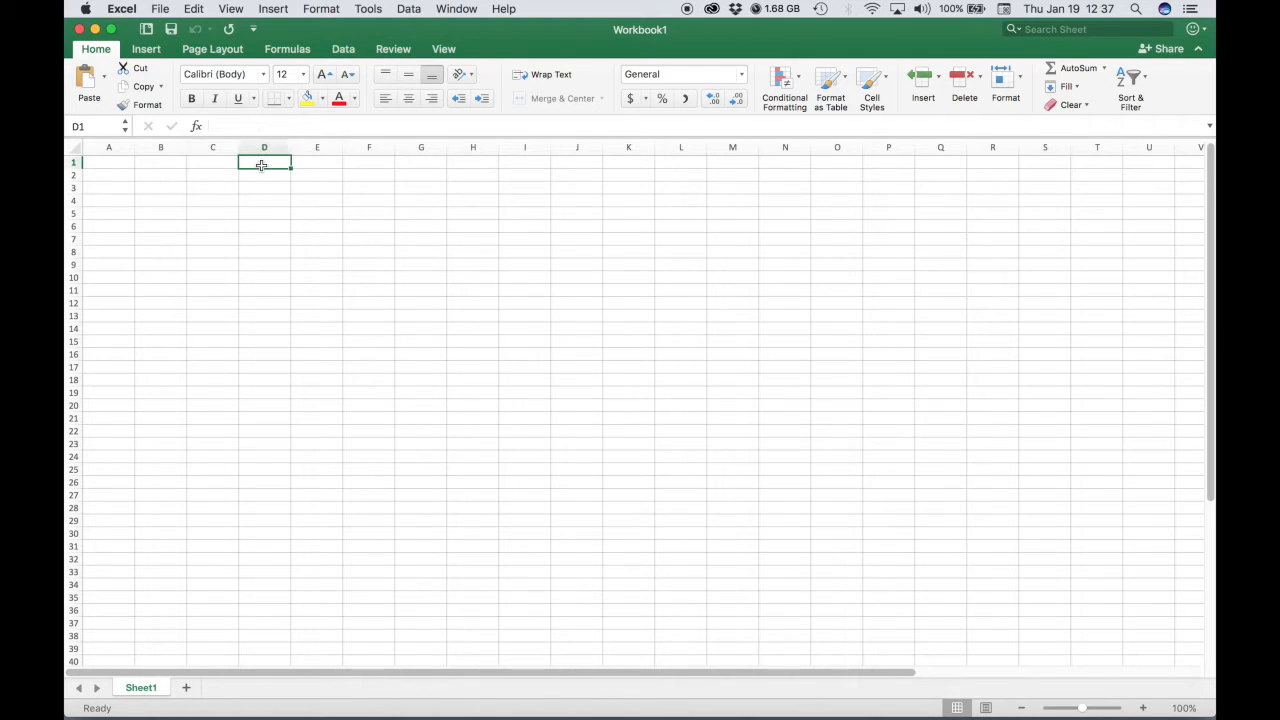
pyautogui.click(156, 163)
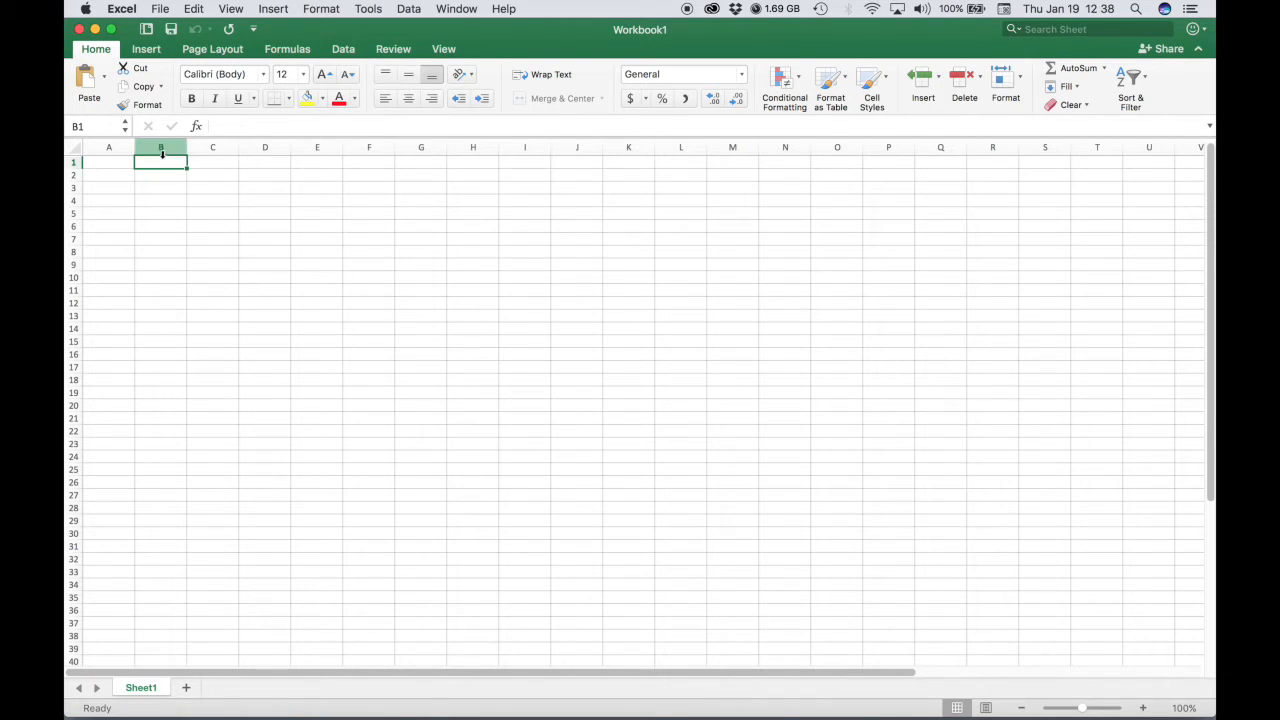
pyautogui.click(523, 318)
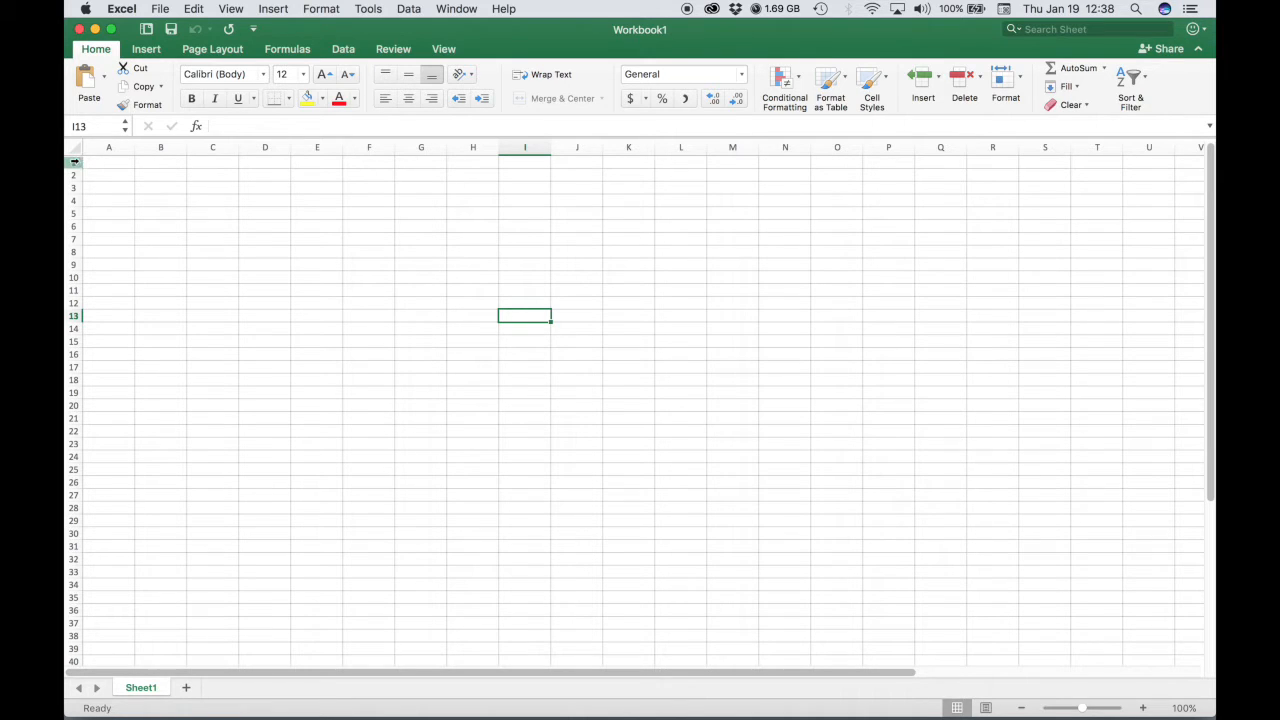
# Enter North in cell B1.
pyautogui.click(163, 163)
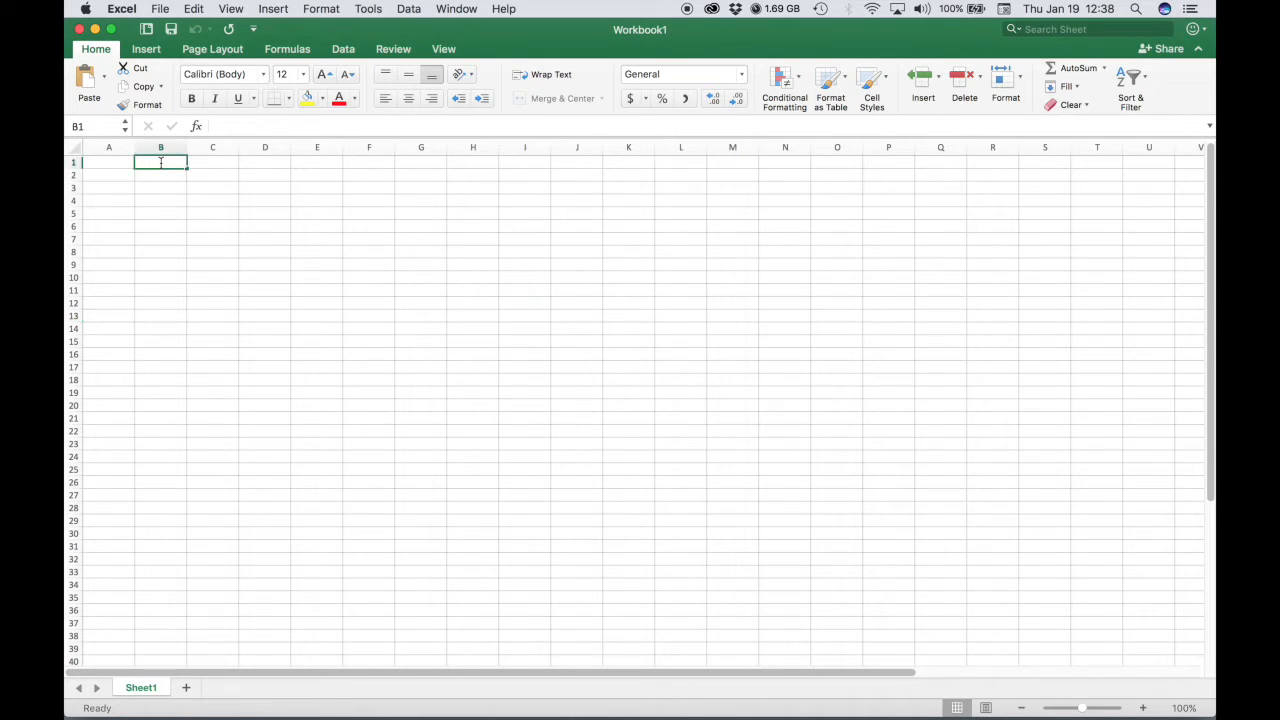
pyautogui.doubleClick(190, 165)
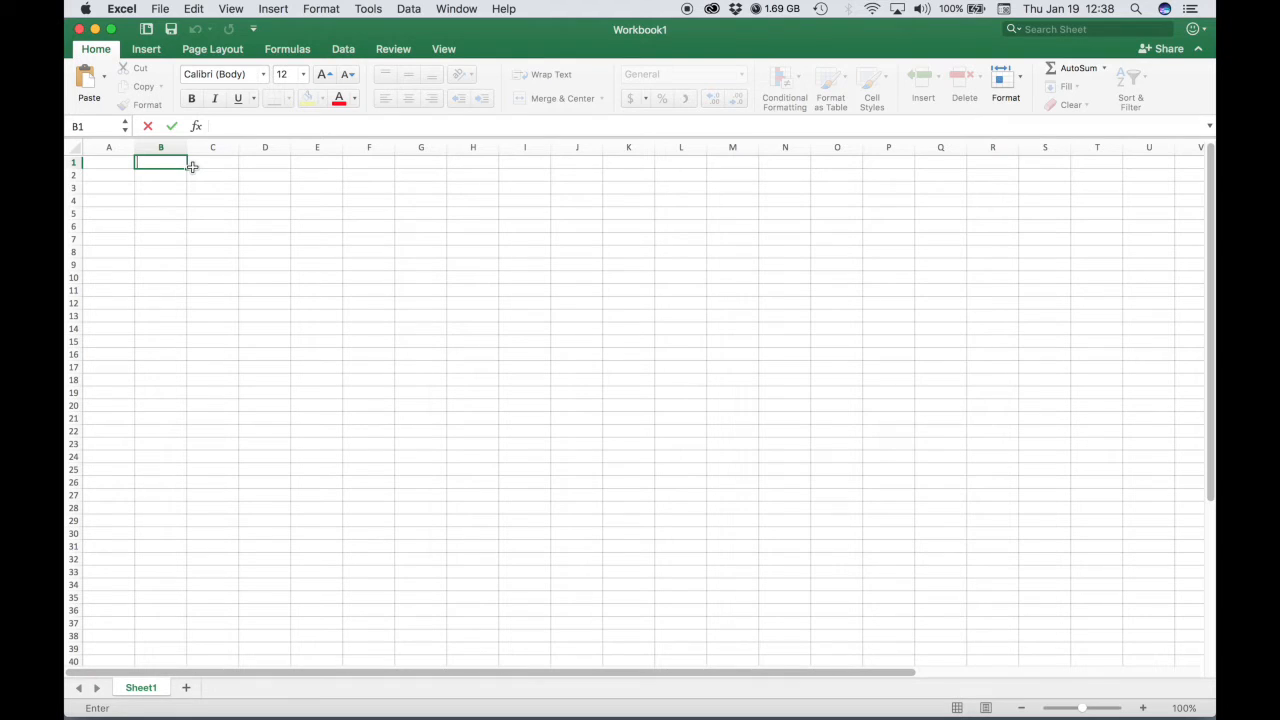
pyautogui.write('Noth')
pyautogui.press('BackSpace')
pyautogui.press('BackSpace')
pyautogui.write('rht')
pyautogui.press('BackSpace')
pyautogui.write('tj')
pyautogui.write('h')
# Enter Northwest Region in C1, East in D1 and South in E1.
pyautogui.click(205, 165)
pyautogui.doubleClick(212, 166)
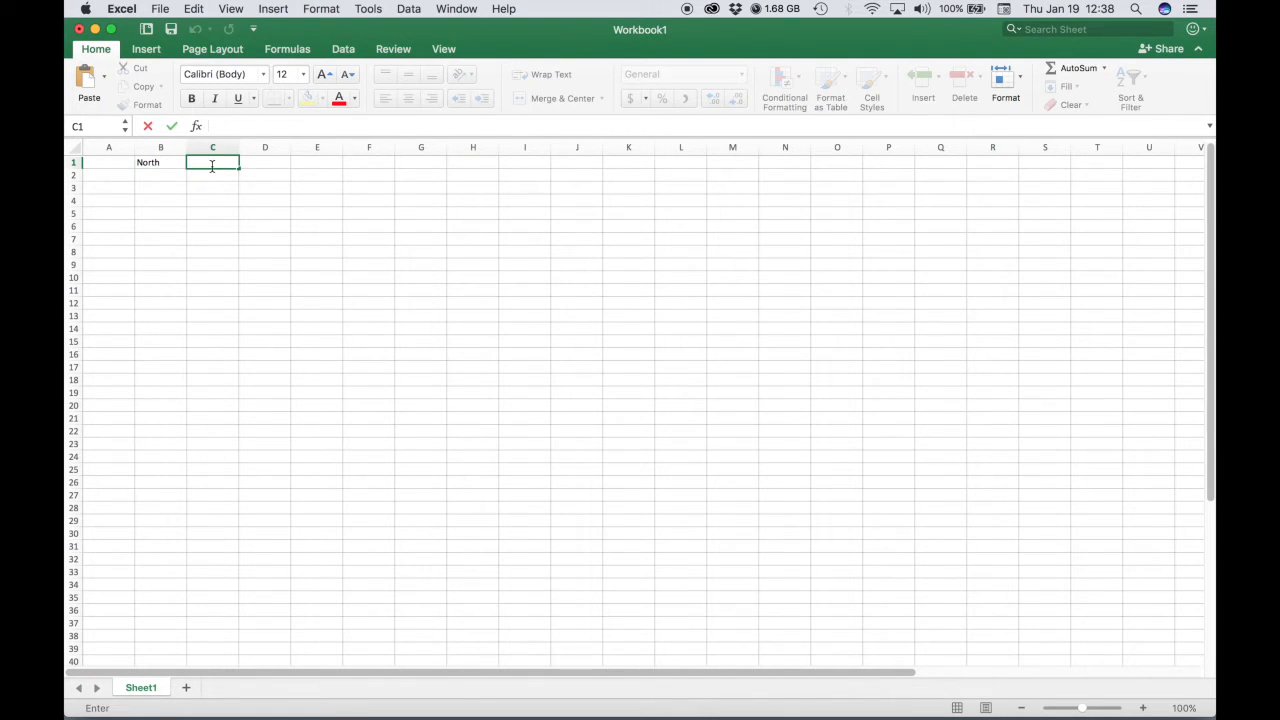
pyautogui.write('Northwest REgion')
pyautogui.press('BackSpace')
pyautogui.press('BackSpace')
pyautogui.press('BackSpace')
pyautogui.press('BackSpace')
pyautogui.press('BackSpace')
pyautogui.write('egion')
pyautogui.press('Tab')
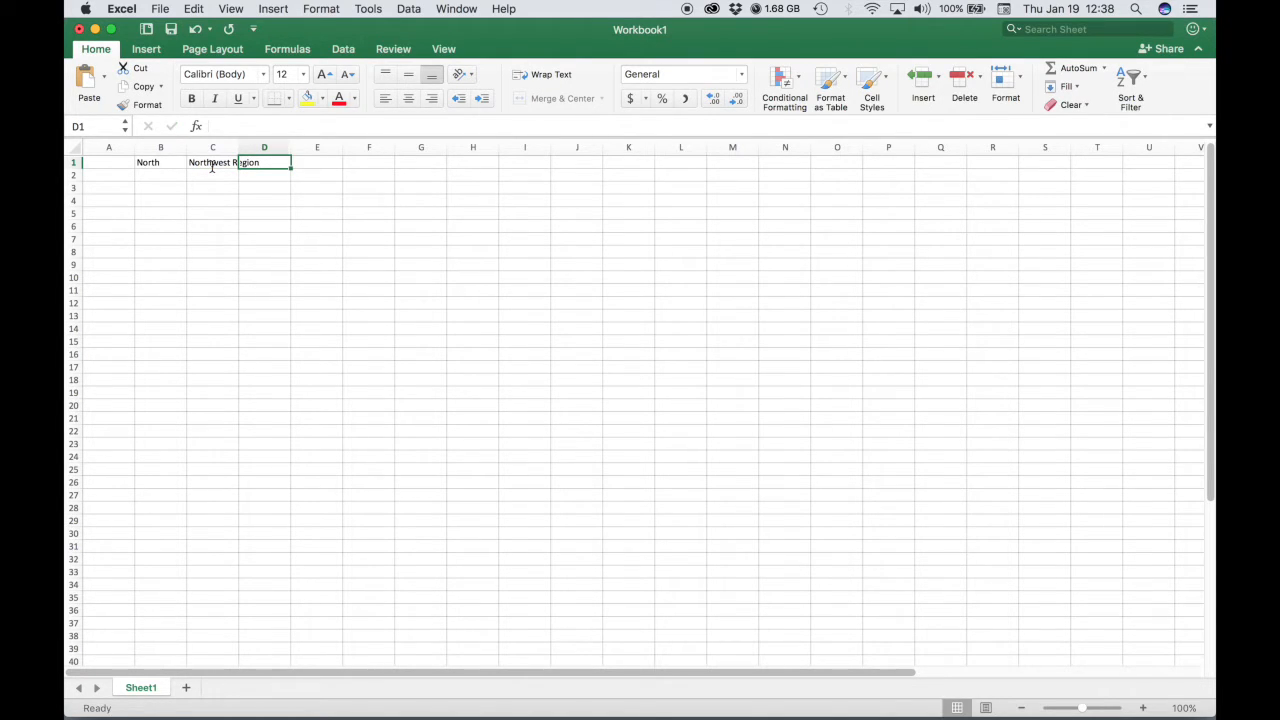
pyautogui.write('East')
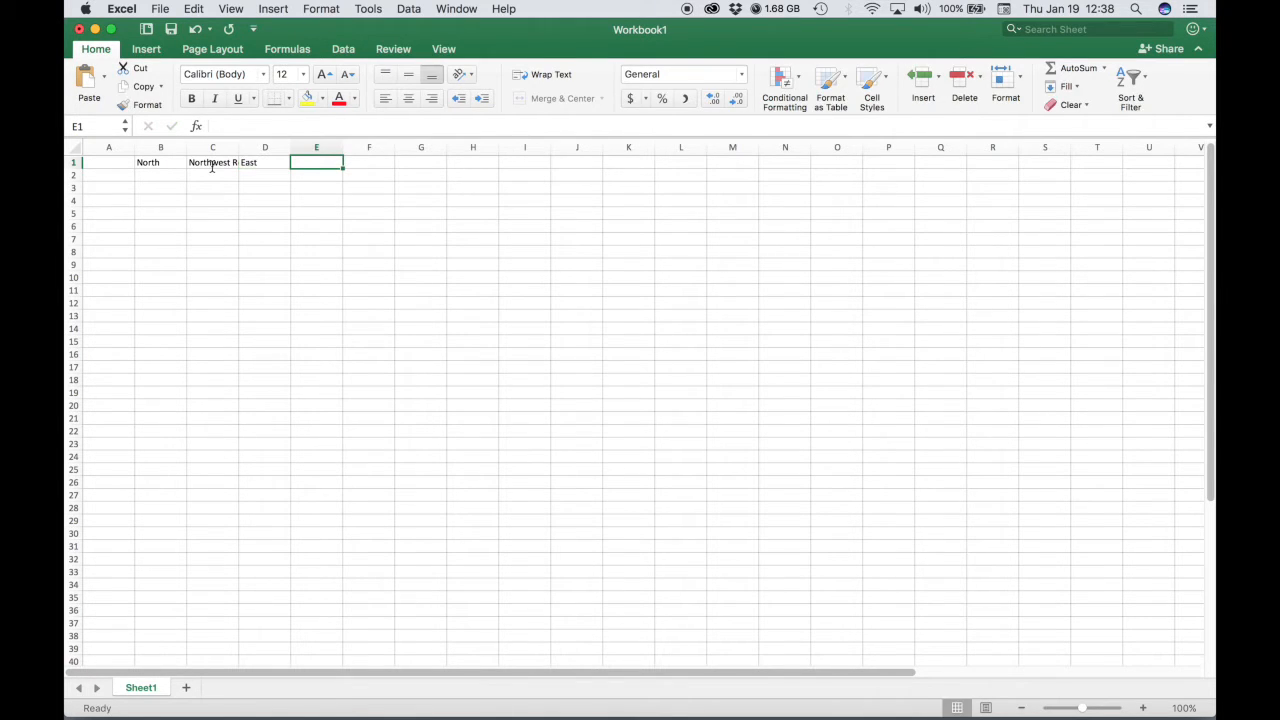
pyautogui.write('South')
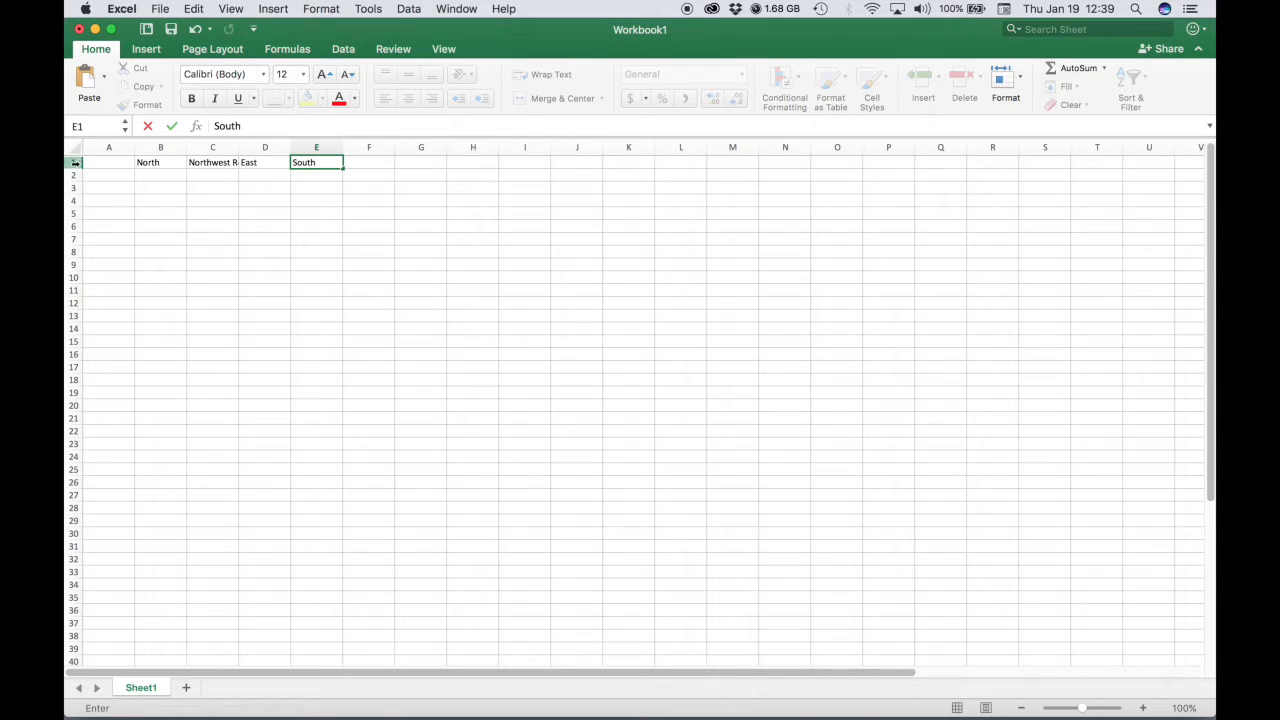
# Apply Wrap Text to cell C1 so Northwest Region fits on two lines.
pyautogui.click(211, 165)
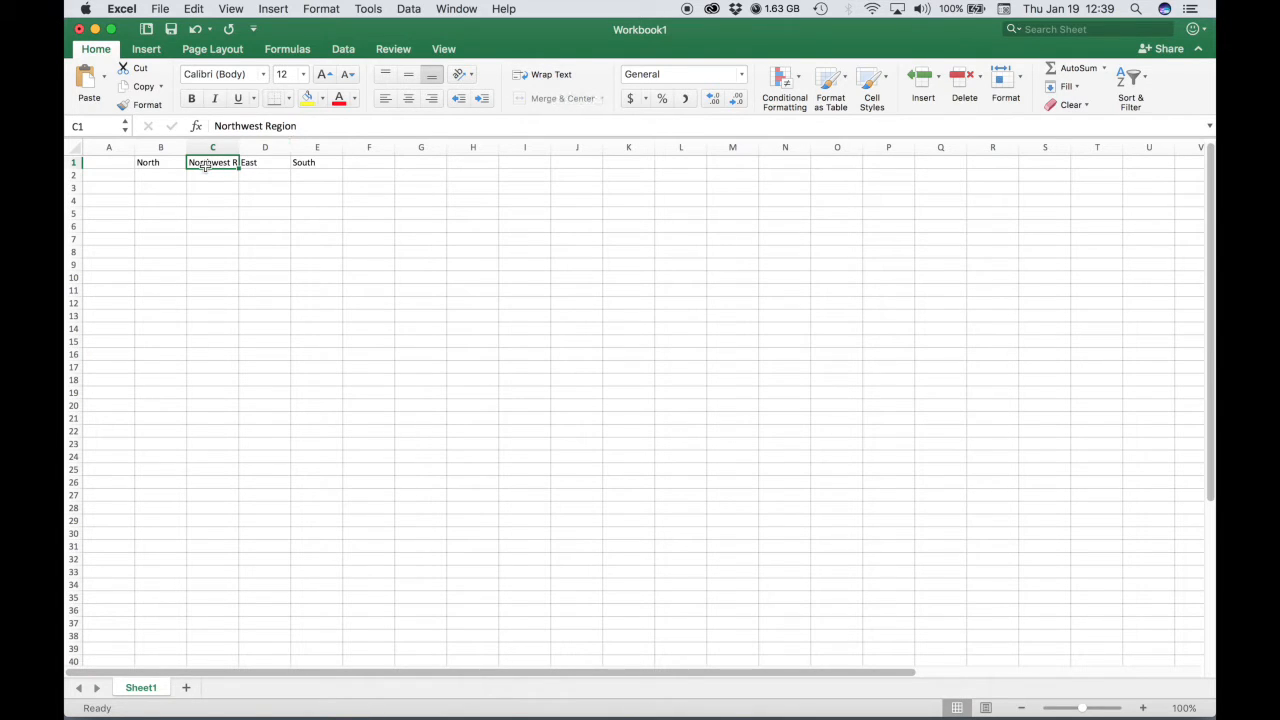
pyautogui.click(544, 75)
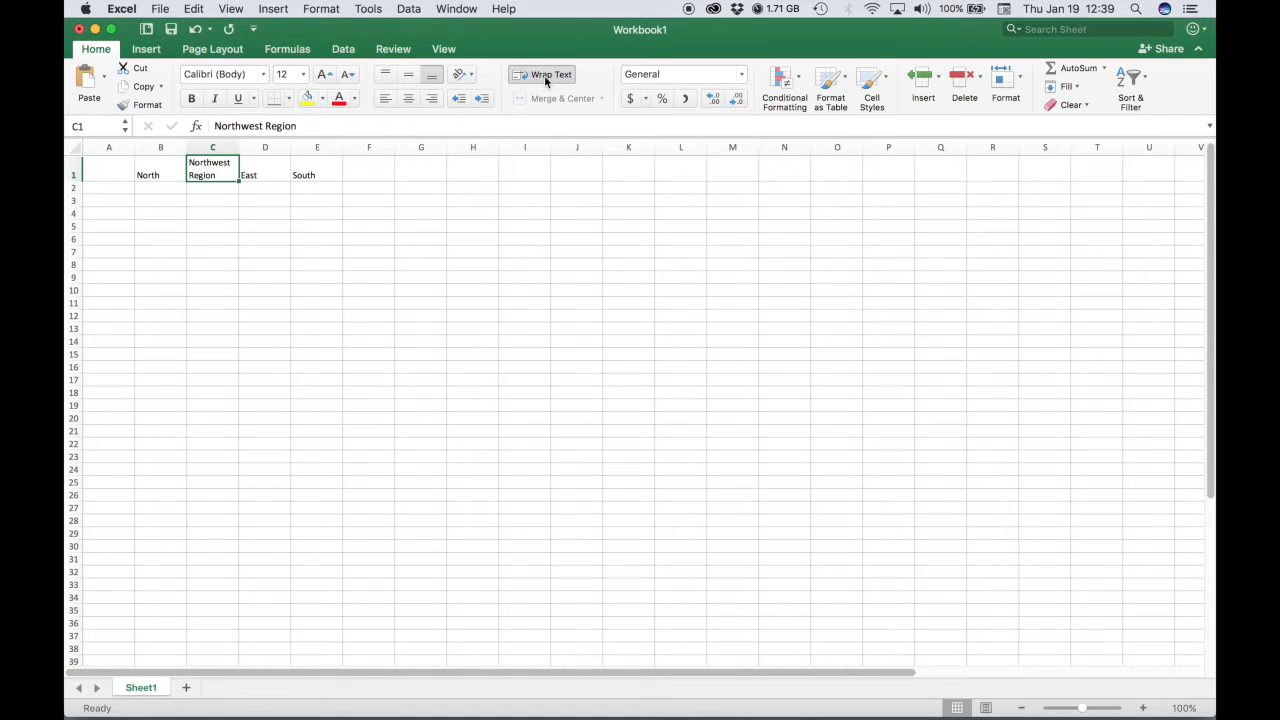
# Undo the C1 wrap and format all of row 1 with Wrap Text, centre alignment and bold.
pyautogui.press('super+z')
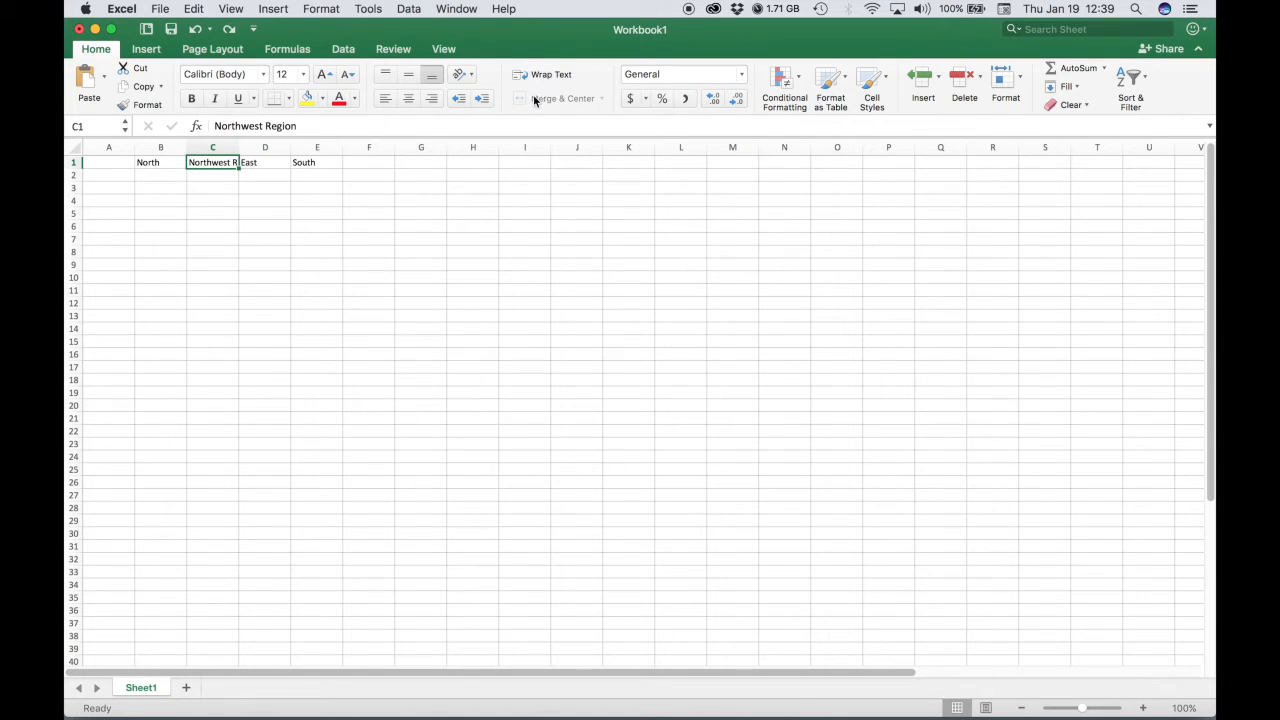
pyautogui.click(73, 162)
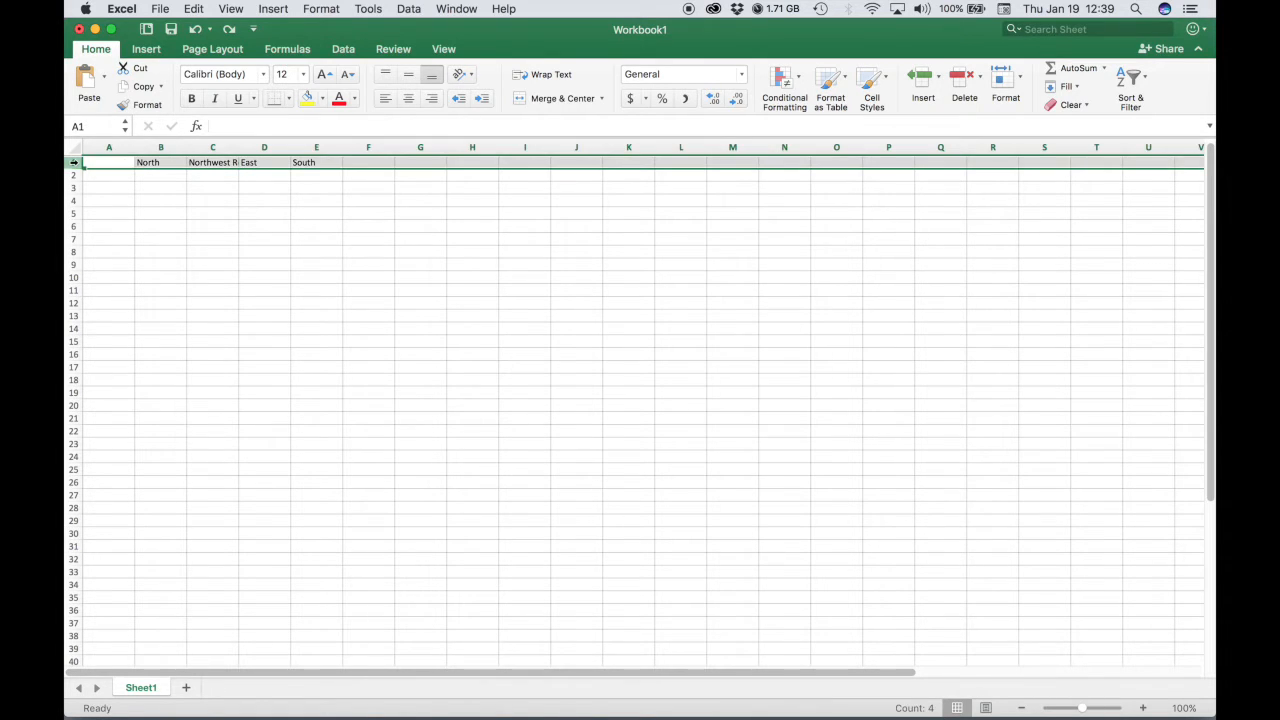
pyautogui.click(540, 76)
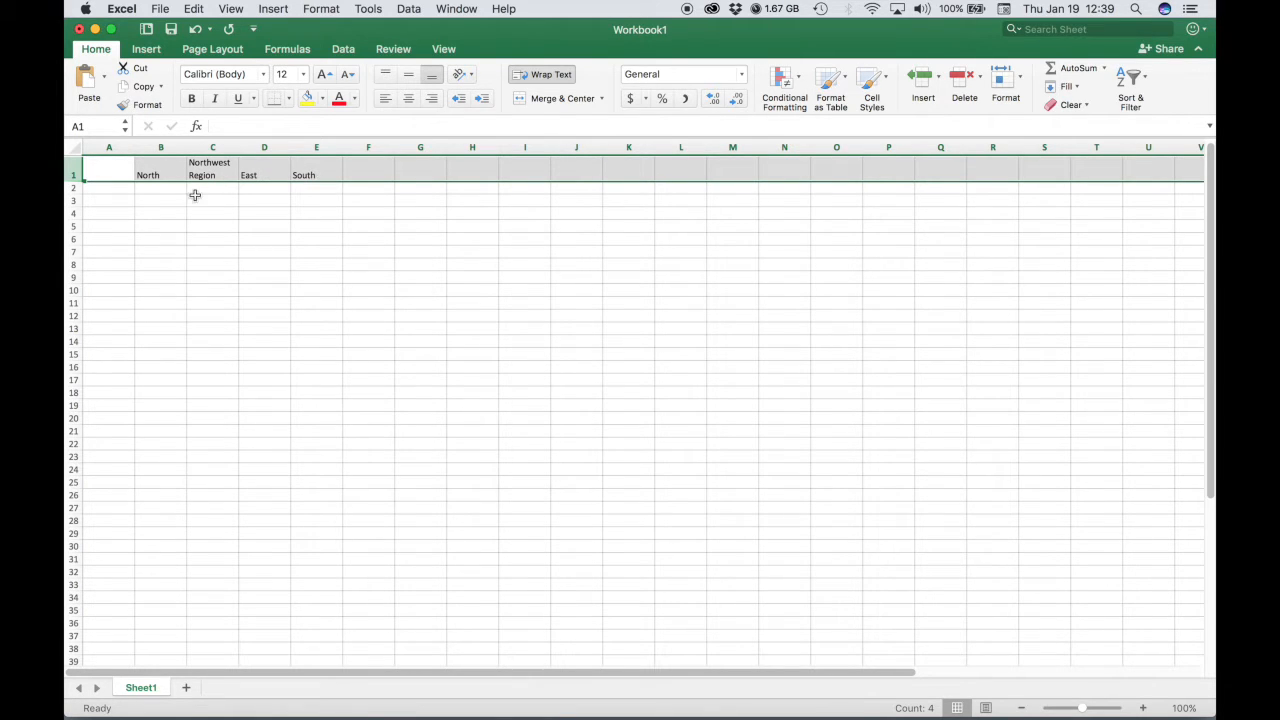
pyautogui.click(409, 99)
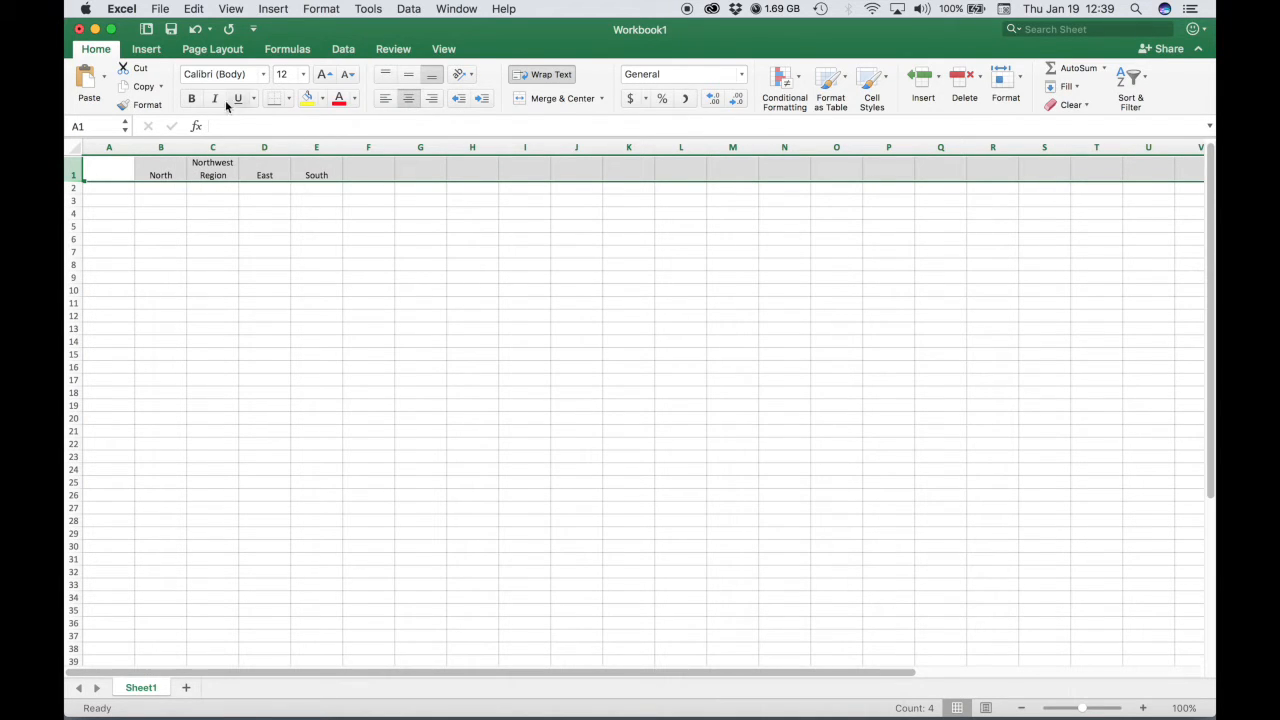
pyautogui.click(191, 99)
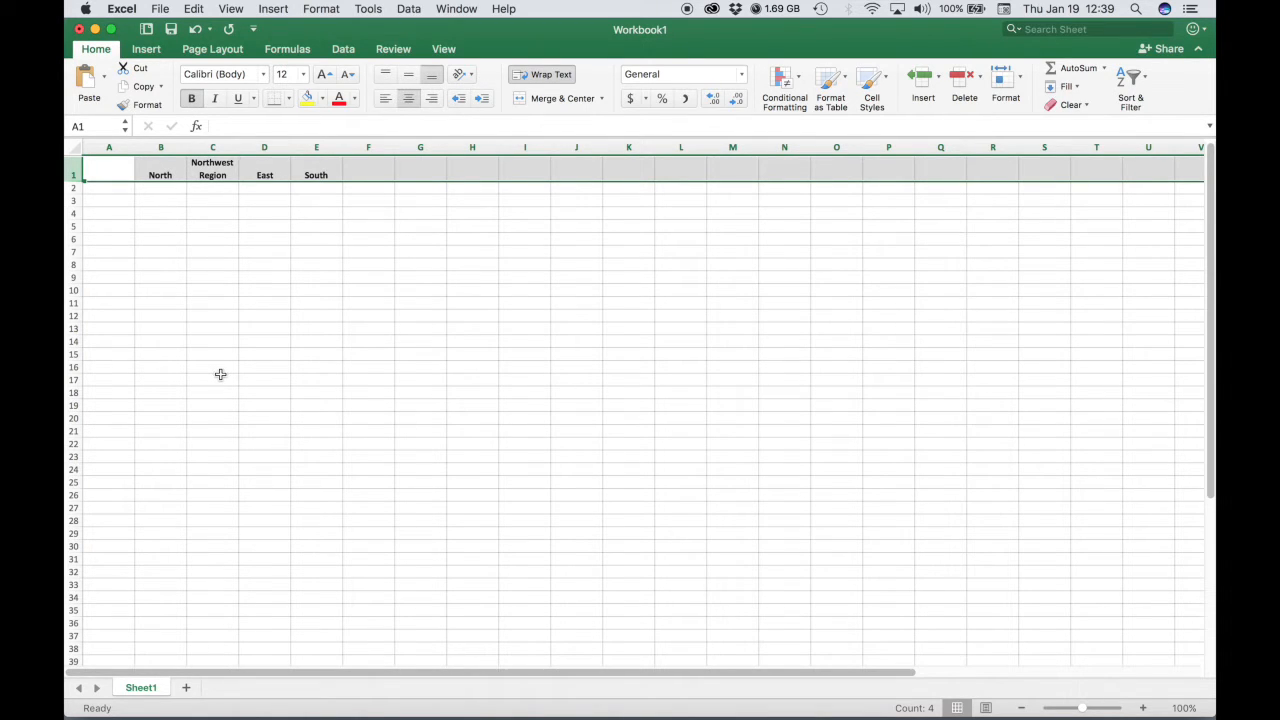
# Enter January, February, March and TOTAL as row labels in cells A2 to A5.
pyautogui.click(105, 188)
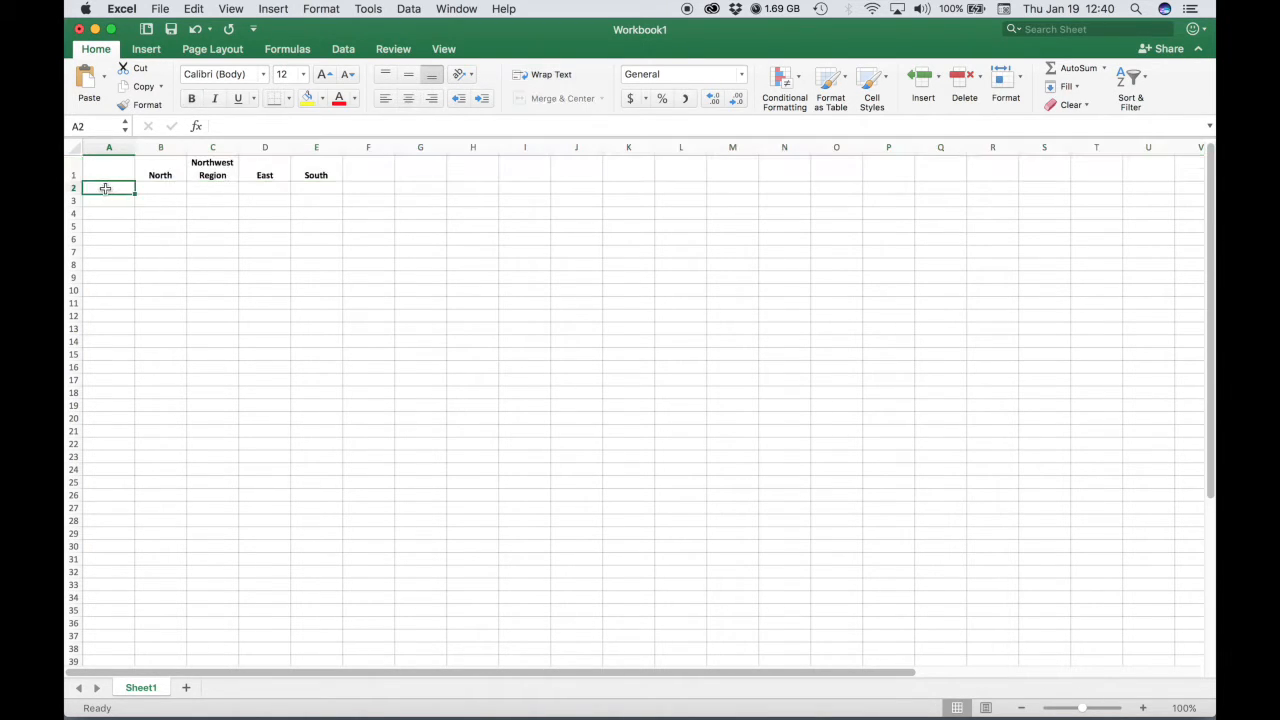
pyautogui.doubleClick(106, 188)
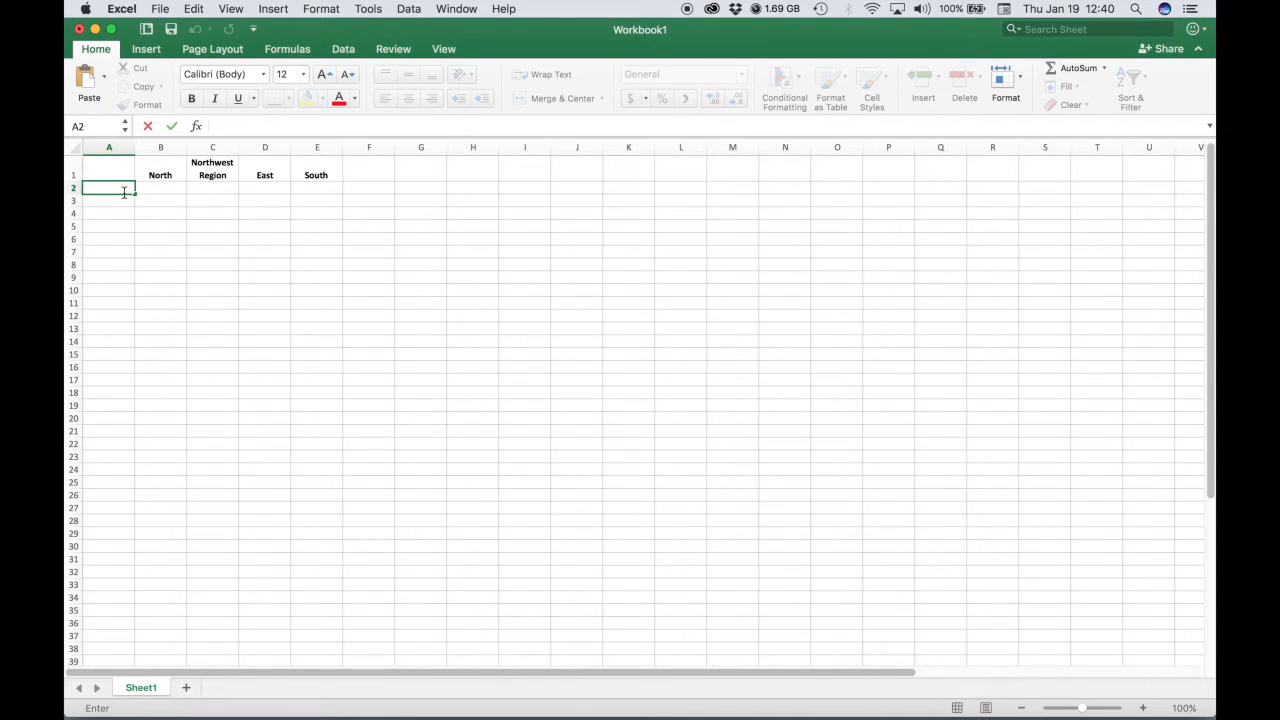
pyautogui.write('January')
pyautogui.press('Return')
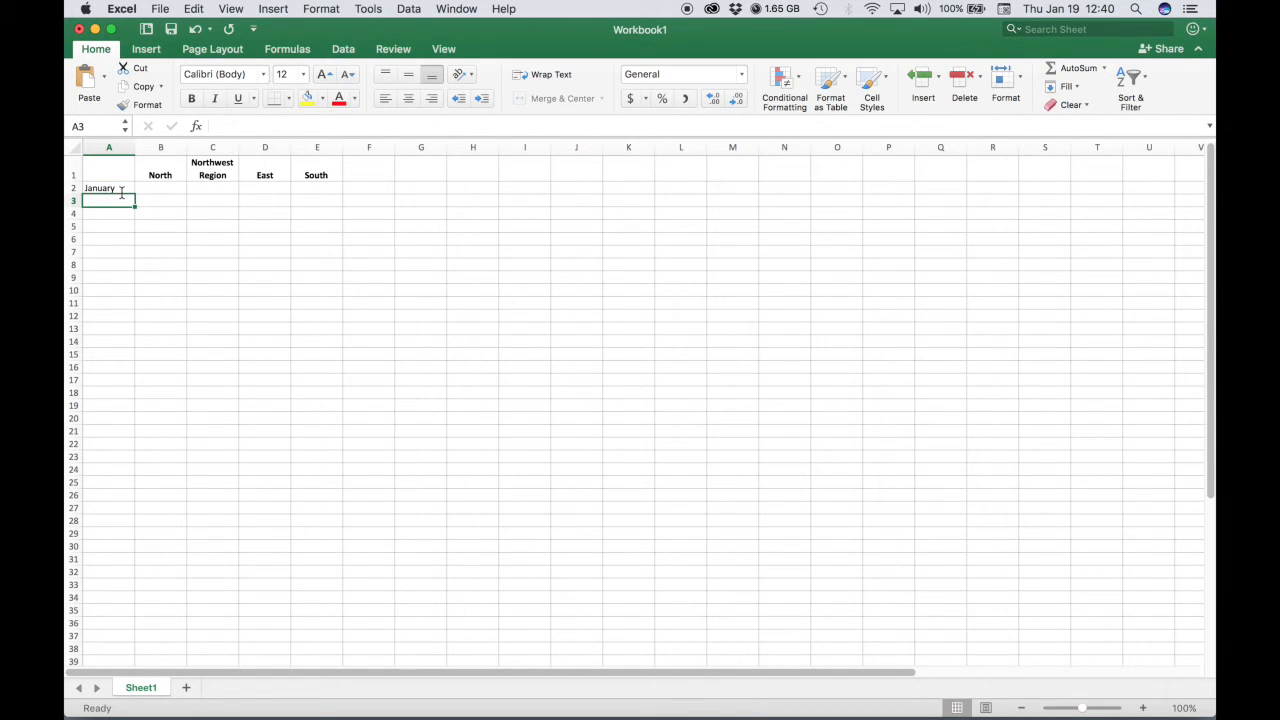
pyautogui.write('February')
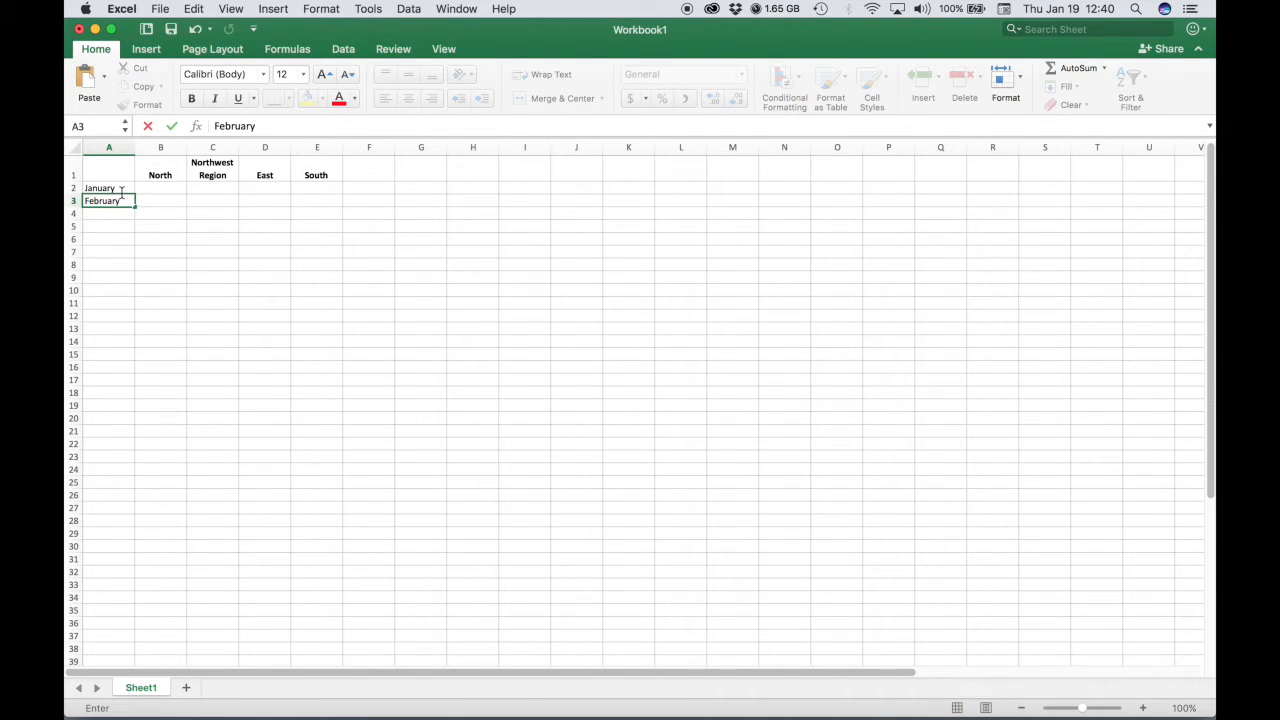
pyautogui.press('Return')
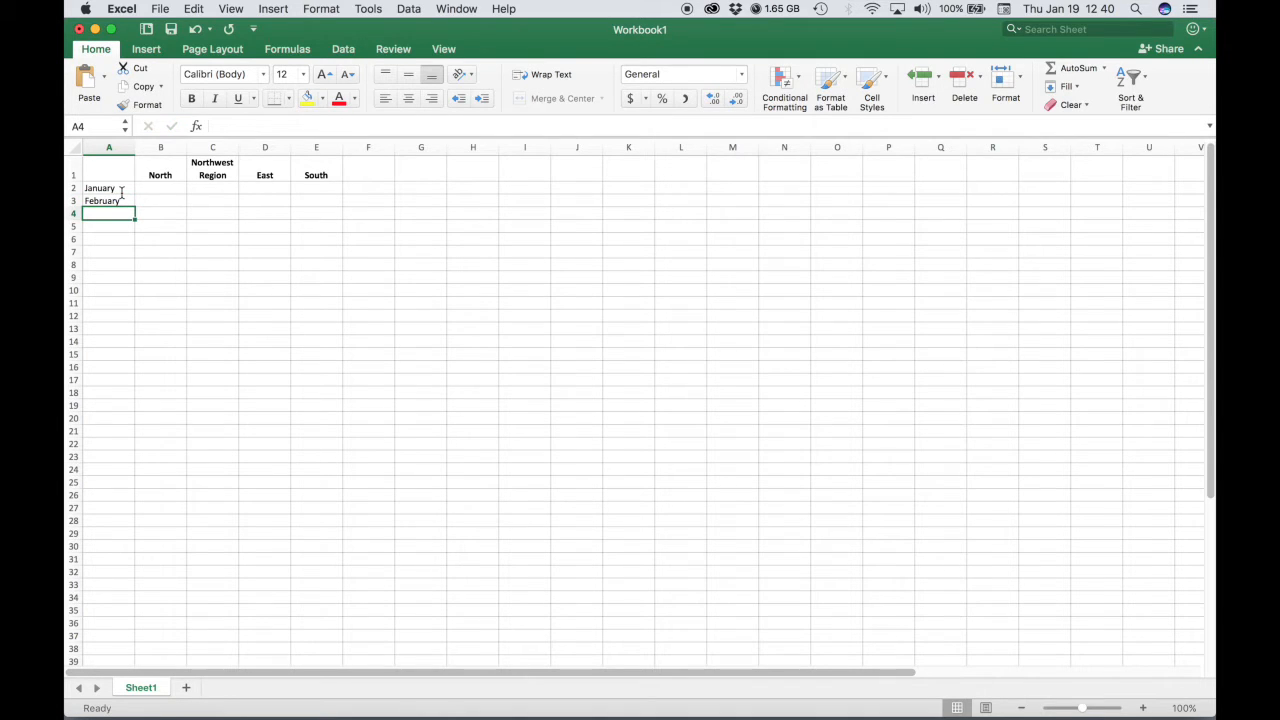
pyautogui.write('March')
pyautogui.press('Return')
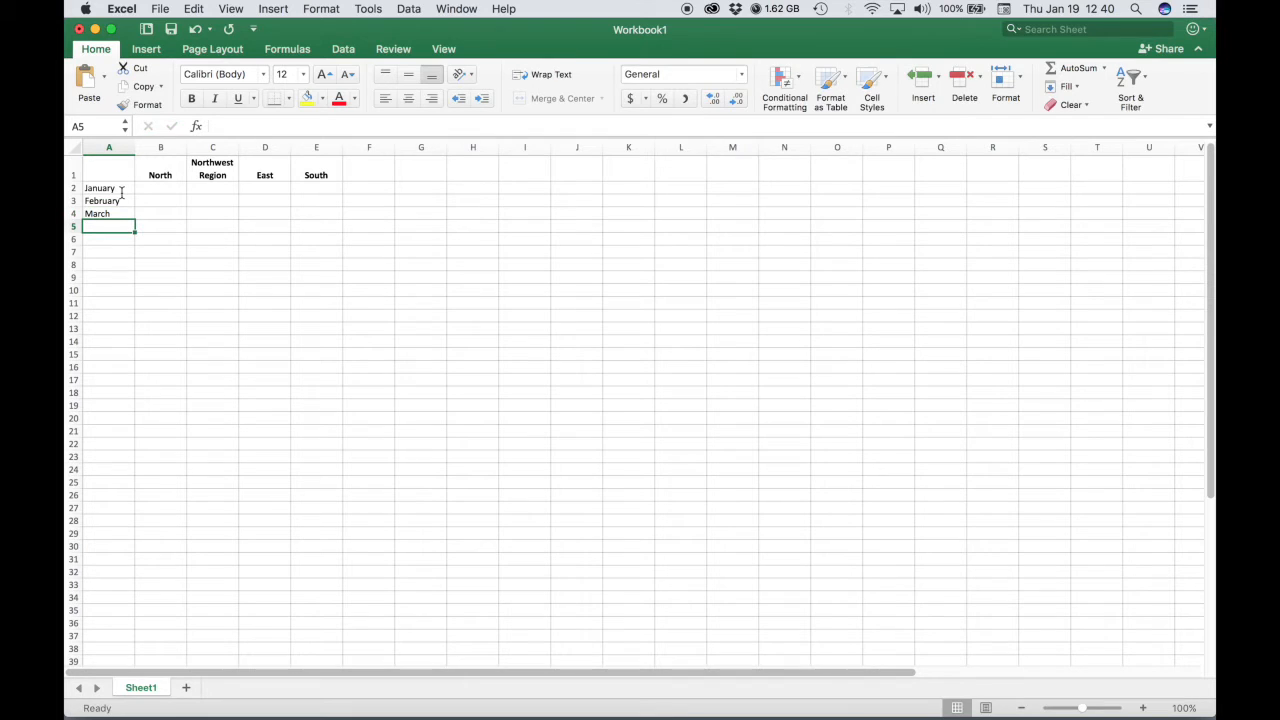
pyautogui.write('TOTAL')
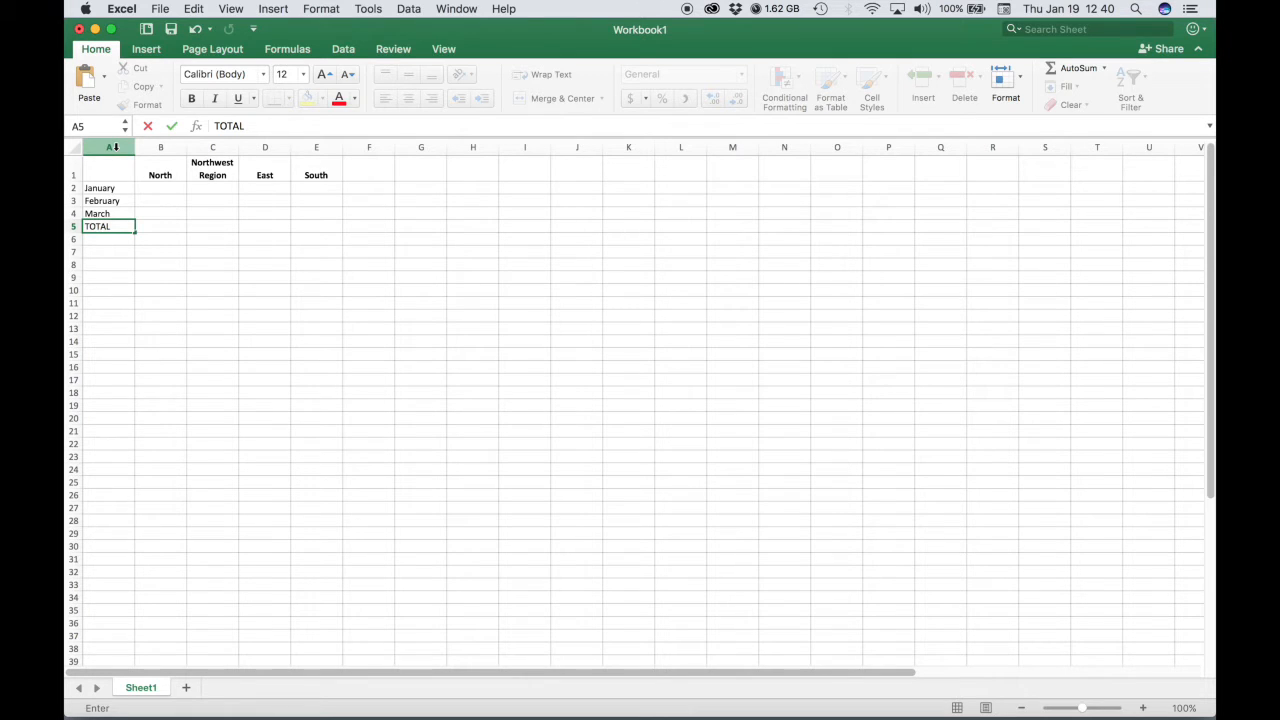
# Make the labels in column A bold.
pyautogui.click(115, 147)
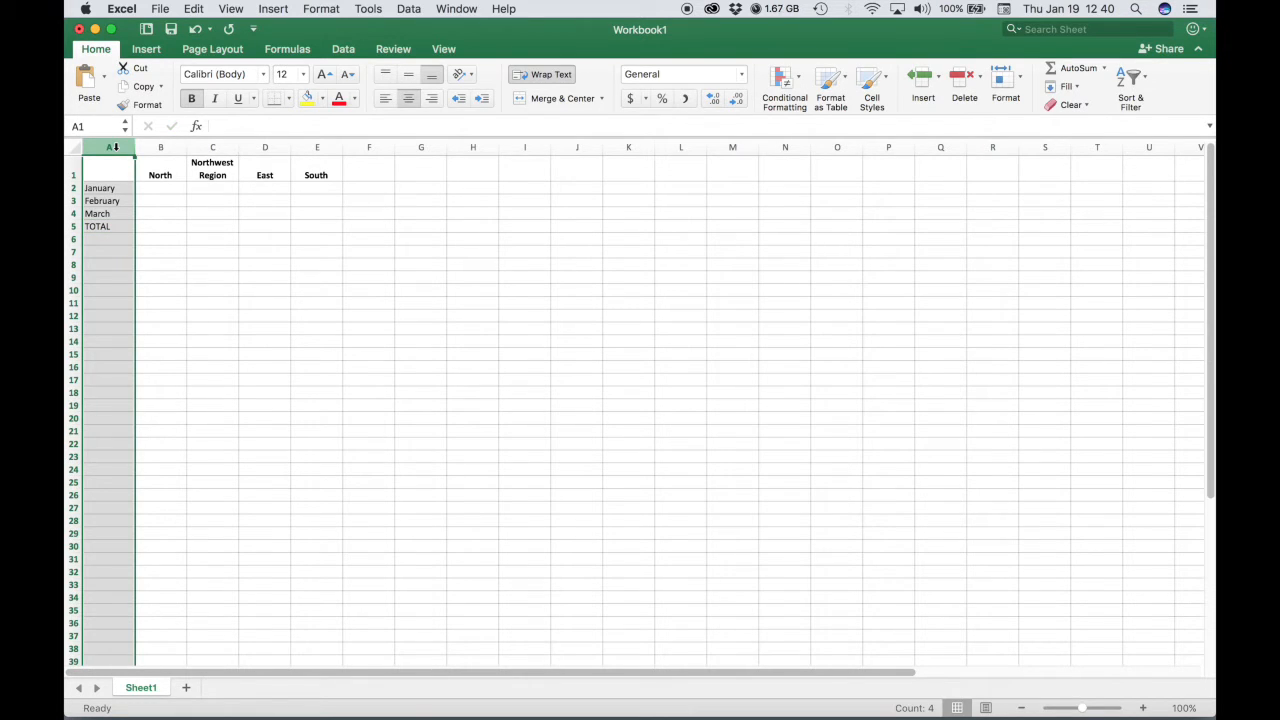
pyautogui.click(192, 101)
pyautogui.click(192, 101)
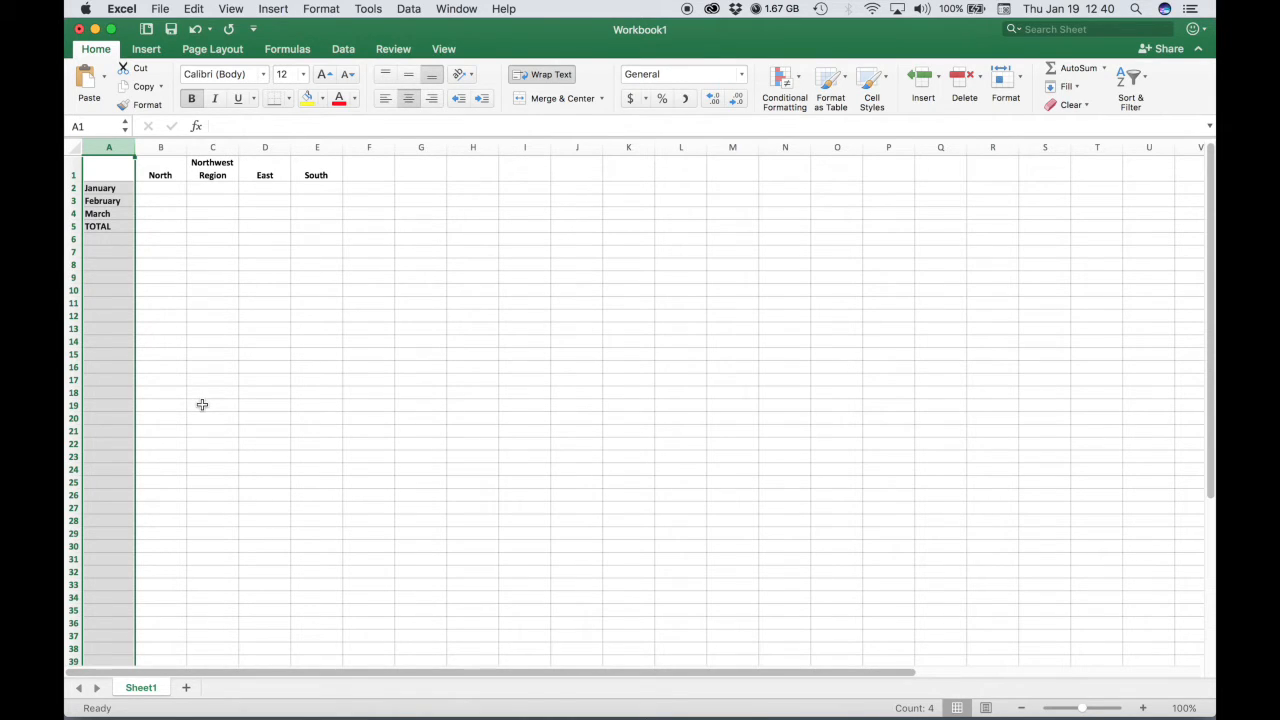
# Enter January's values 6000, 7000, 8000 and 9000 in cells B2 to E2.
pyautogui.click(156, 187)
pyautogui.doubleClick(158, 188)
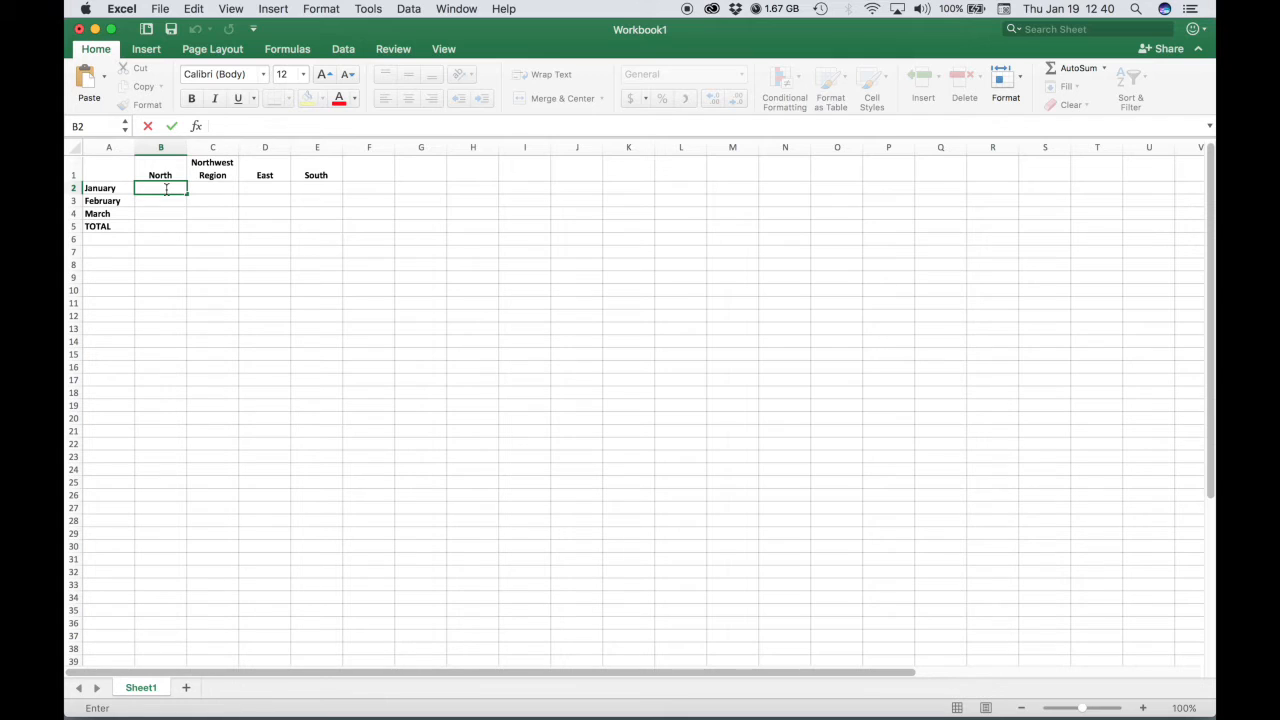
pyautogui.write('6000')
pyautogui.press('Tab')
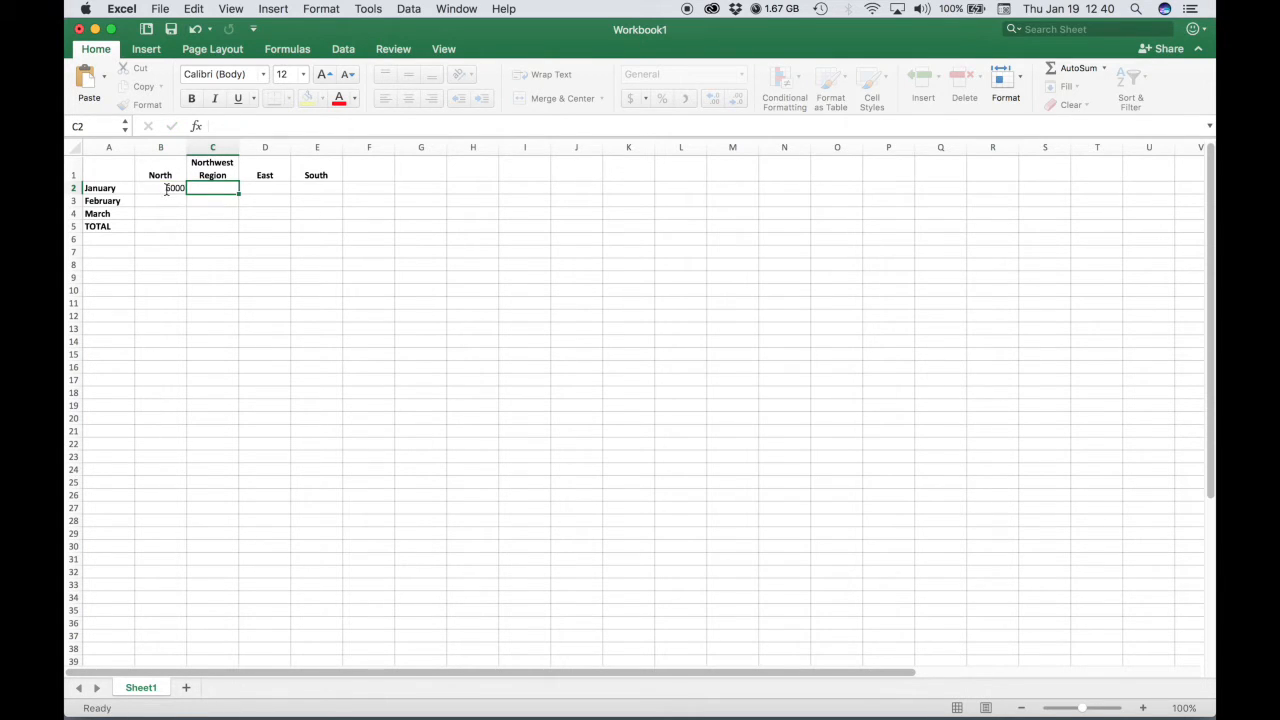
pyautogui.write('7')
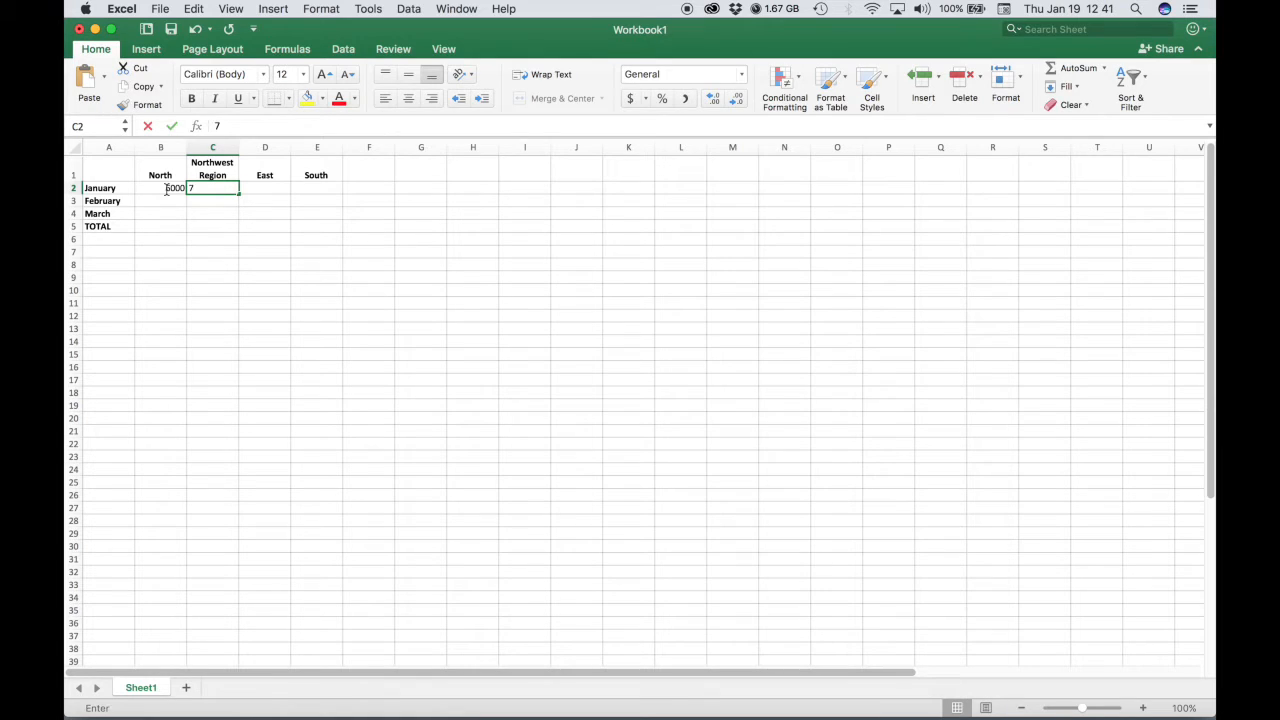
pyautogui.write('0000')
pyautogui.press('Tab')
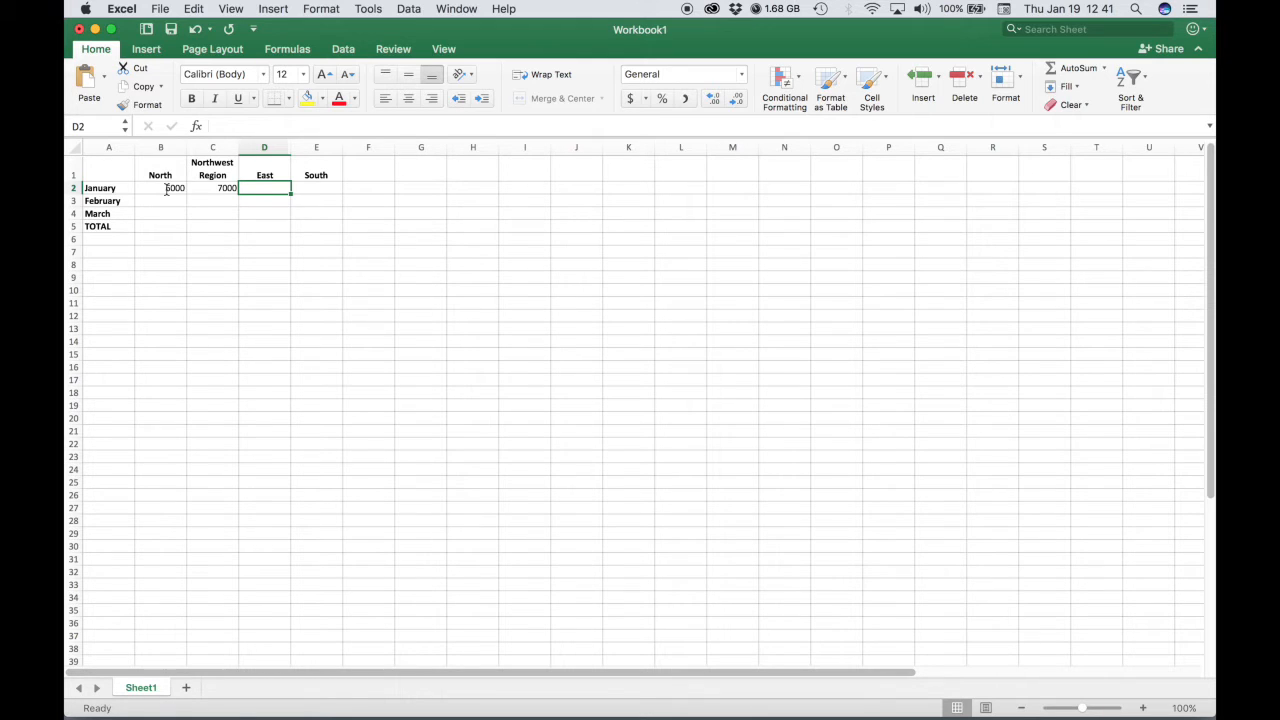
pyautogui.write('8000')
pyautogui.press('Tab')
pyautogui.write('9000')
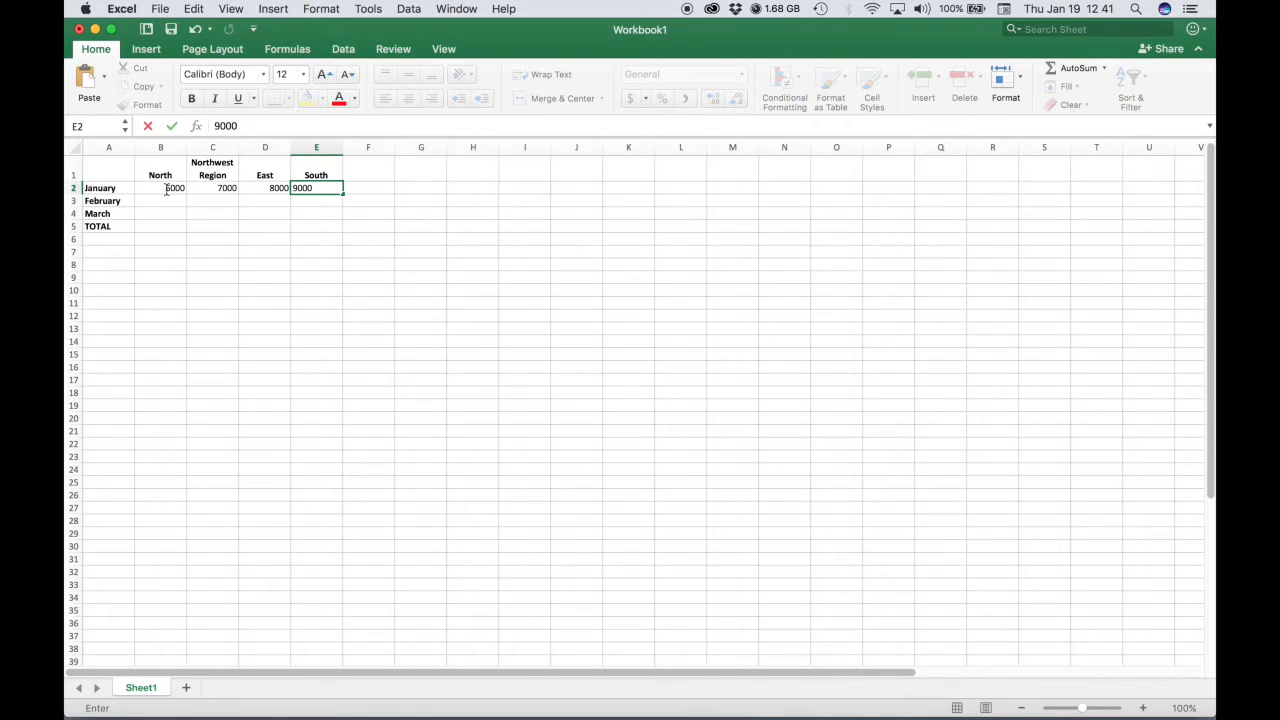
pyautogui.press('Tab')
# Enter February's values 1000, 10000, 10000, 10000 and March's 7000, 15000, 15000, 15000 in rows 3 and 4.
pyautogui.click(167, 200)
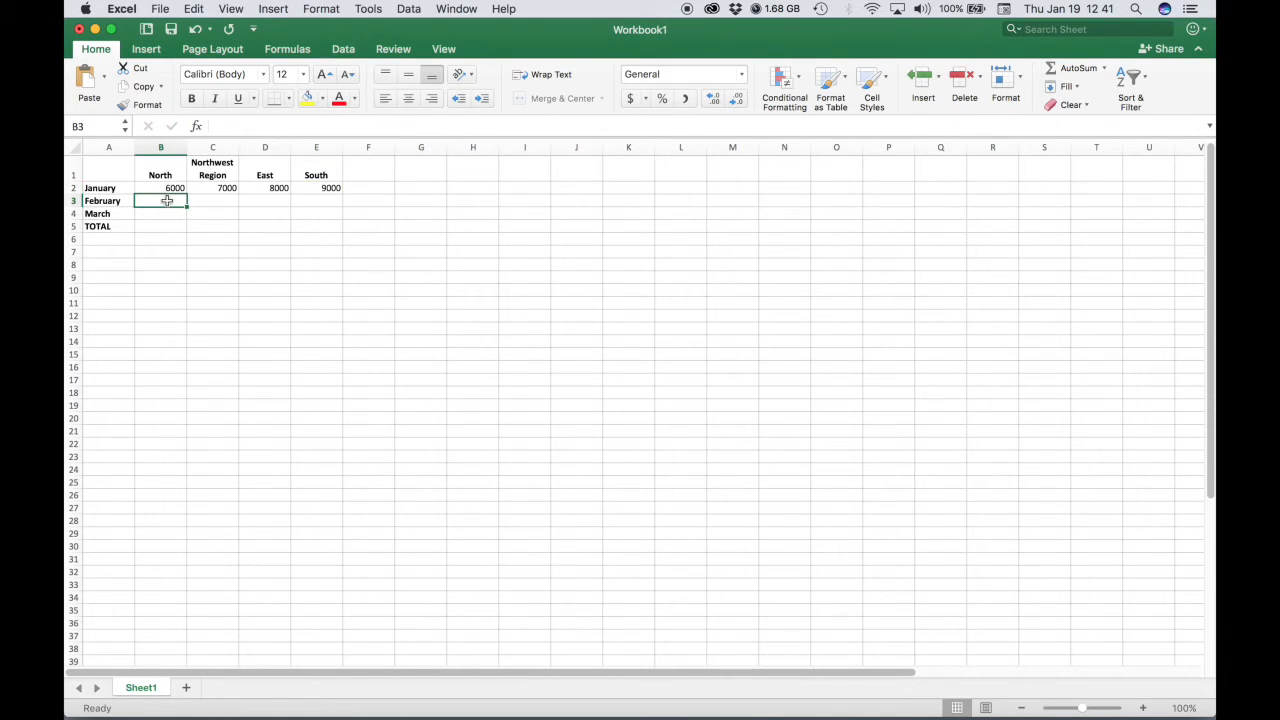
pyautogui.write('1000')
pyautogui.press('Tab')
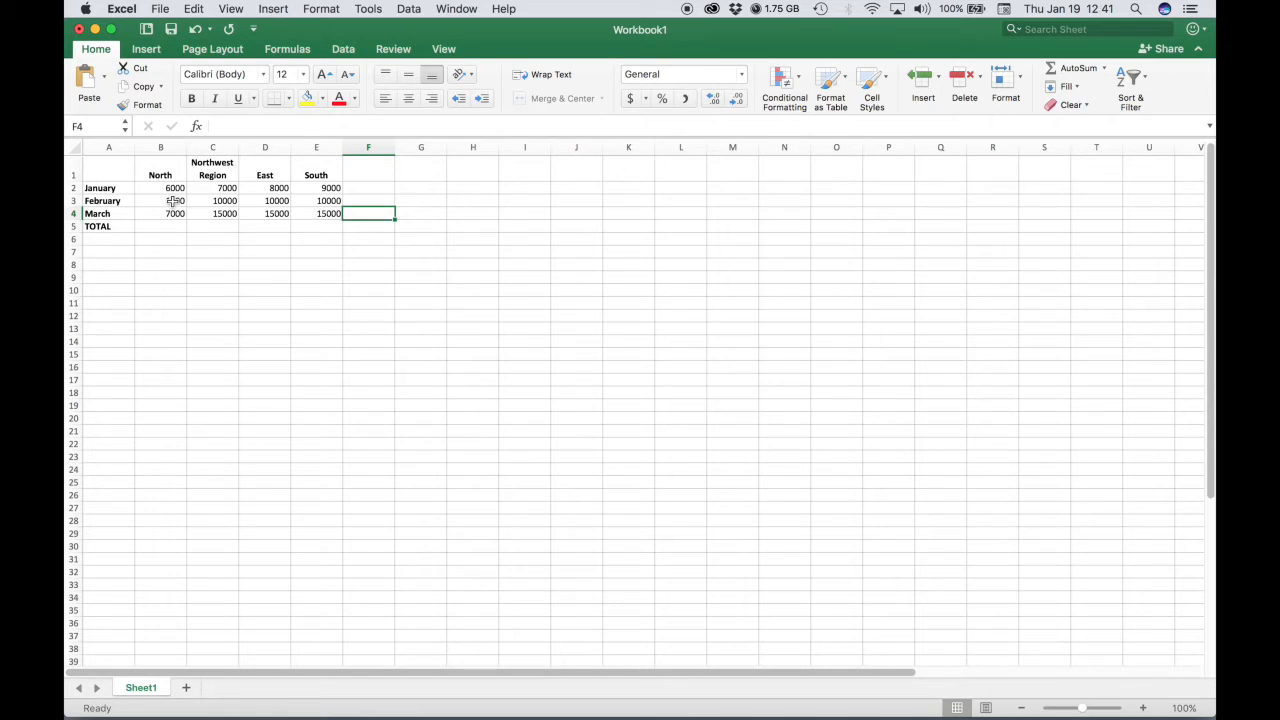
# Apply Accounting number format to rows 2 through 4.
pyautogui.click(75, 188)
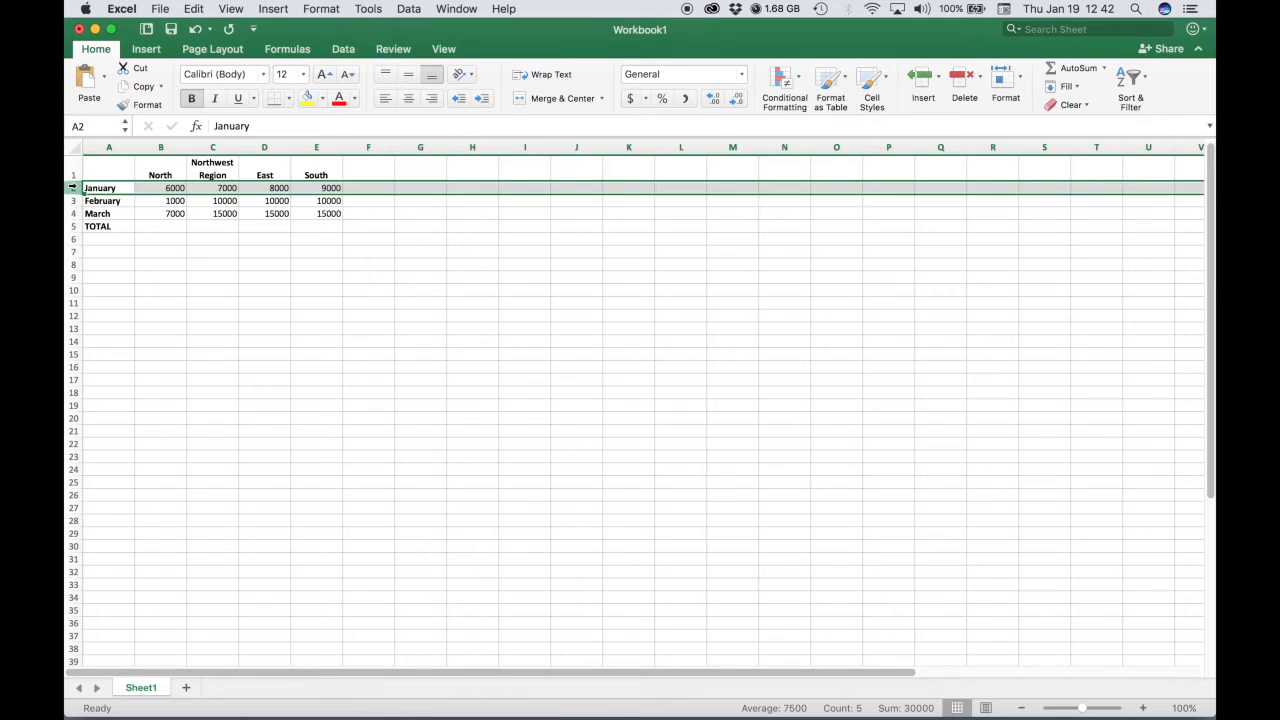
pyautogui.keyDown('shift'); pyautogui.click(73, 213); pyautogui.keyUp('shift')
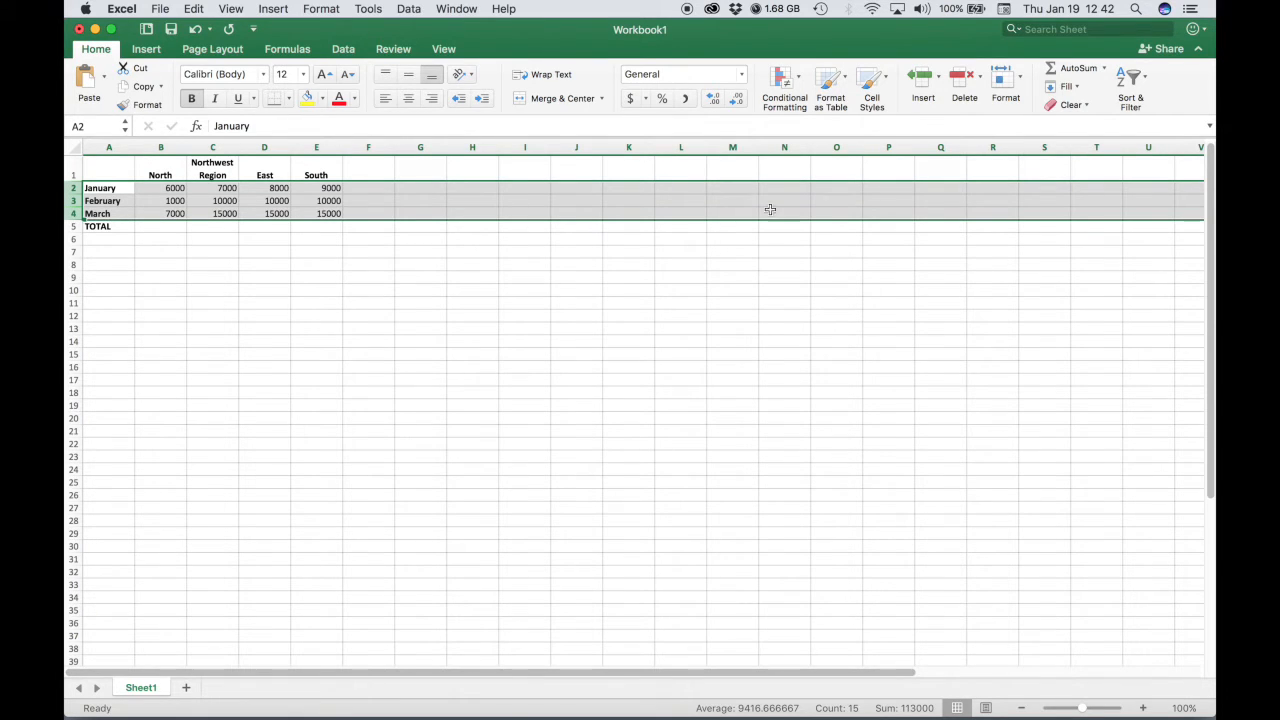
pyautogui.click(631, 99)
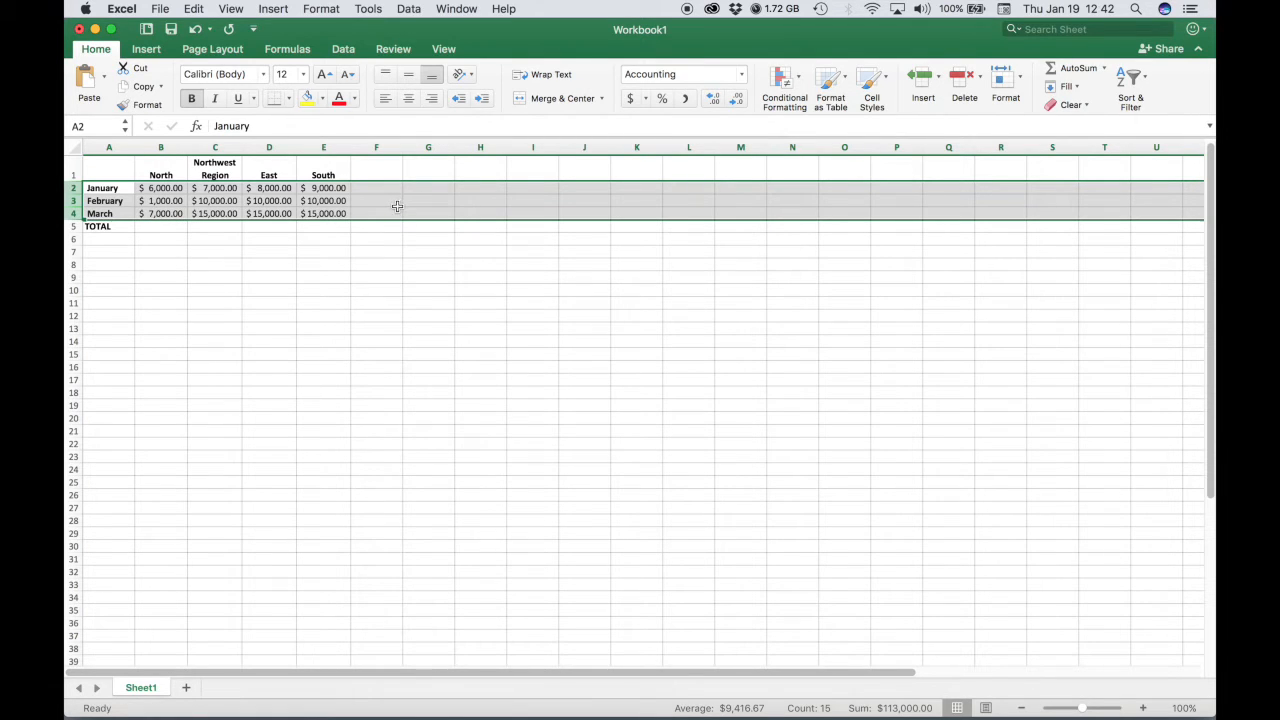
# AutoSum the North, Northwest Region, East and South columns into the TOTAL row.
pyautogui.click(162, 190)
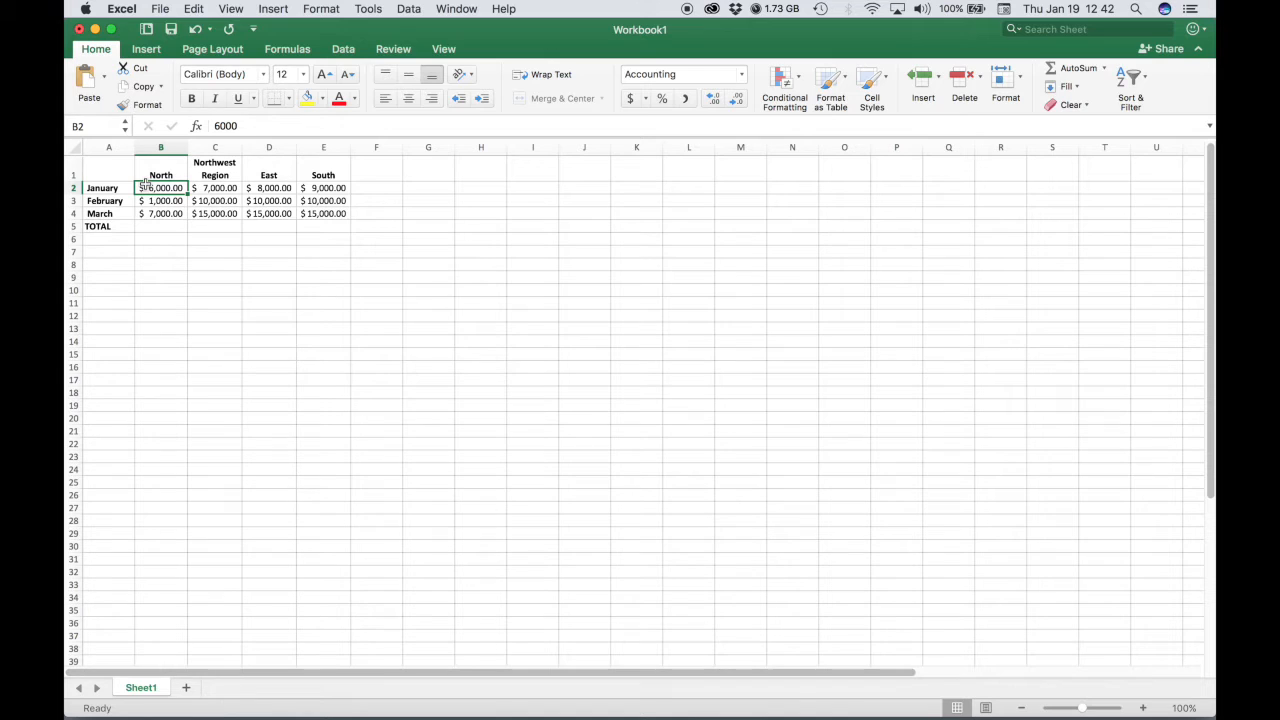
pyautogui.moveTo(151, 190); pyautogui.dragTo(163, 212)
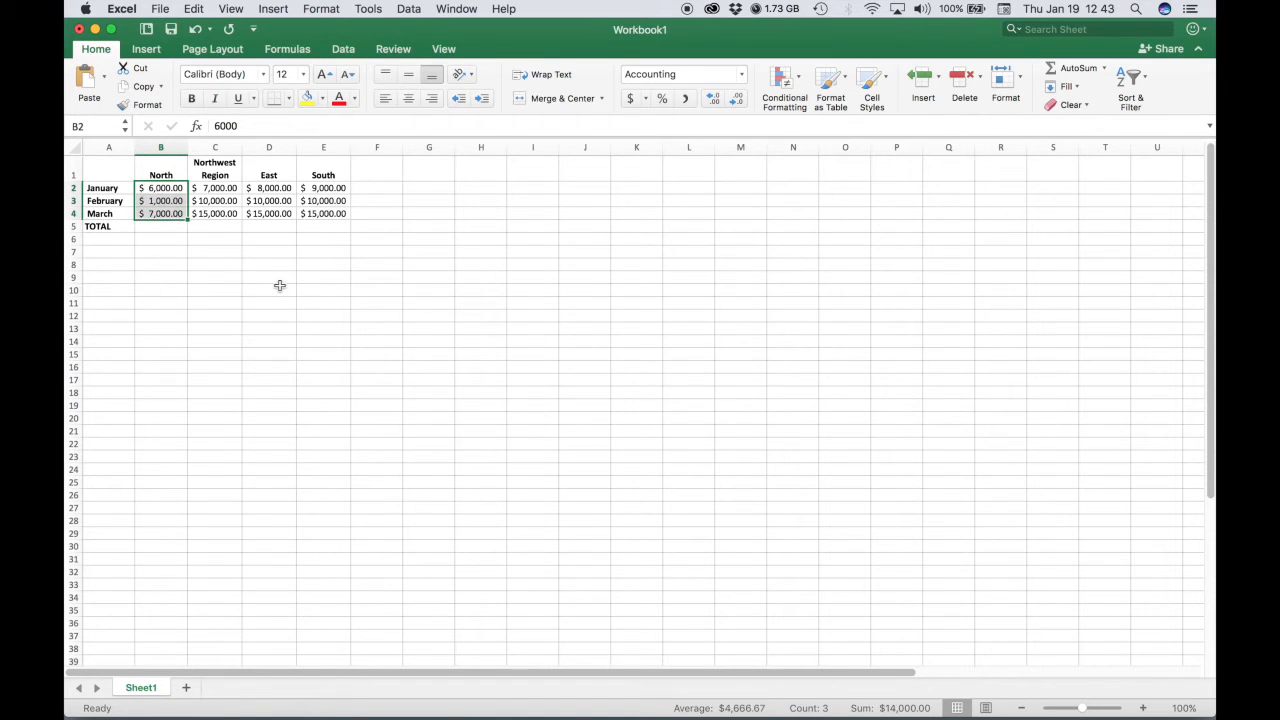
pyautogui.click(1050, 71)
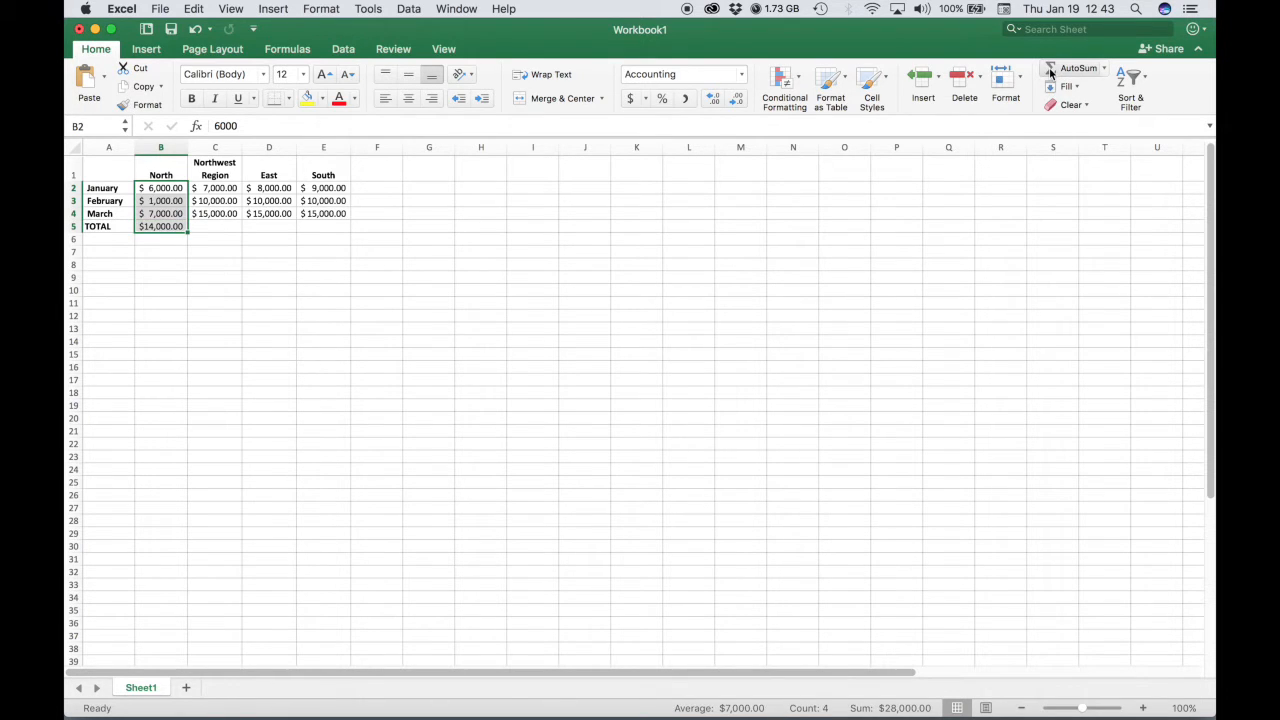
pyautogui.moveTo(212, 188); pyautogui.dragTo(229, 211)
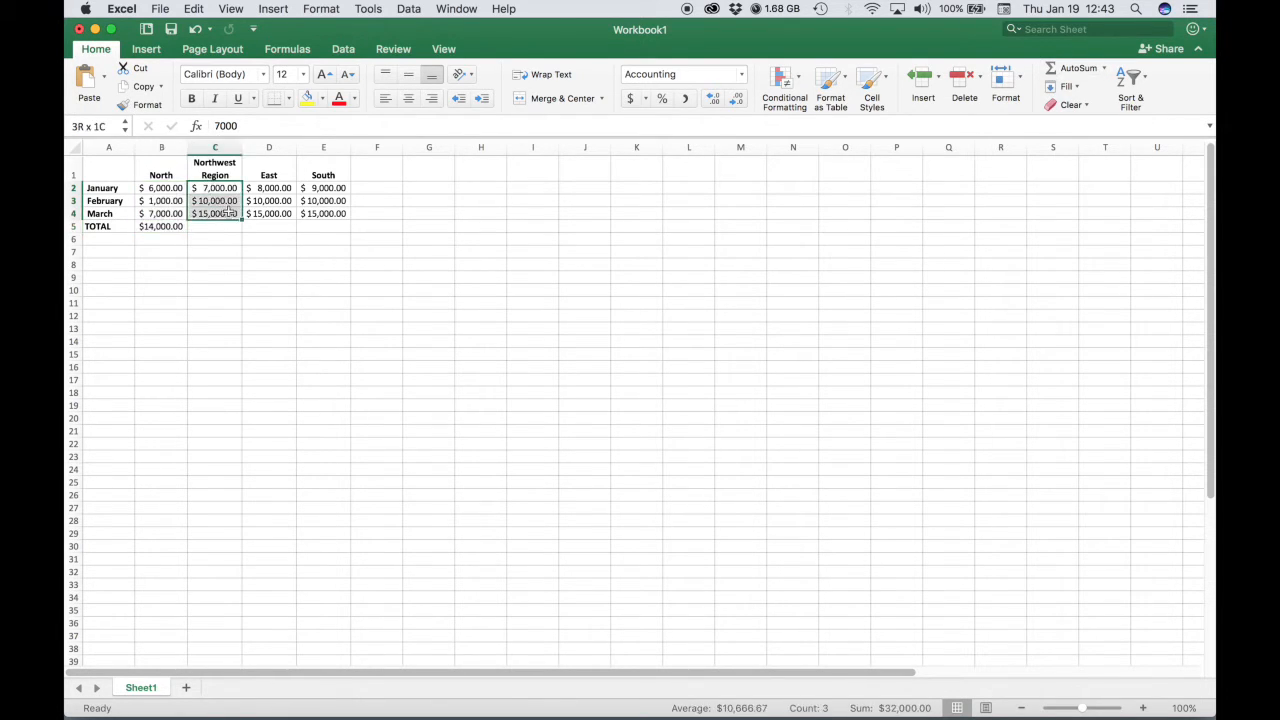
pyautogui.click(1046, 74)
pyautogui.moveTo(260, 187); pyautogui.dragTo(268, 213)
pyautogui.click(1050, 70)
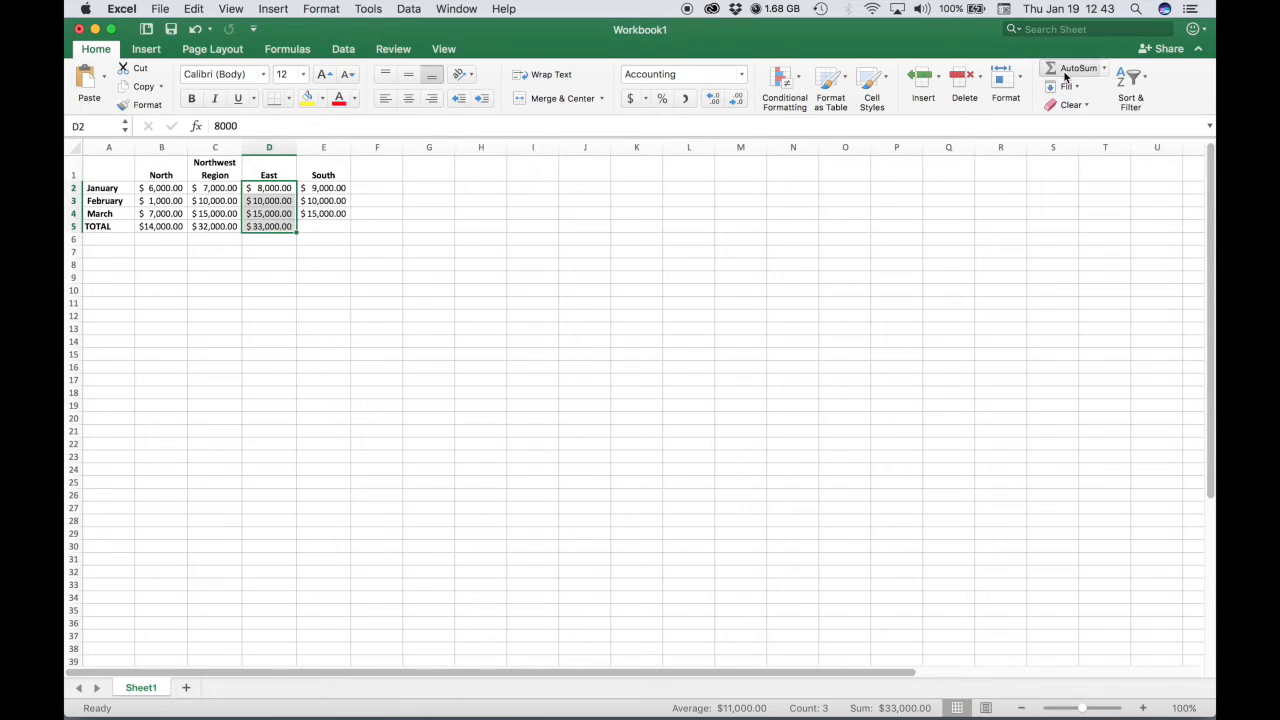
pyautogui.moveTo(320, 192); pyautogui.dragTo(334, 214)
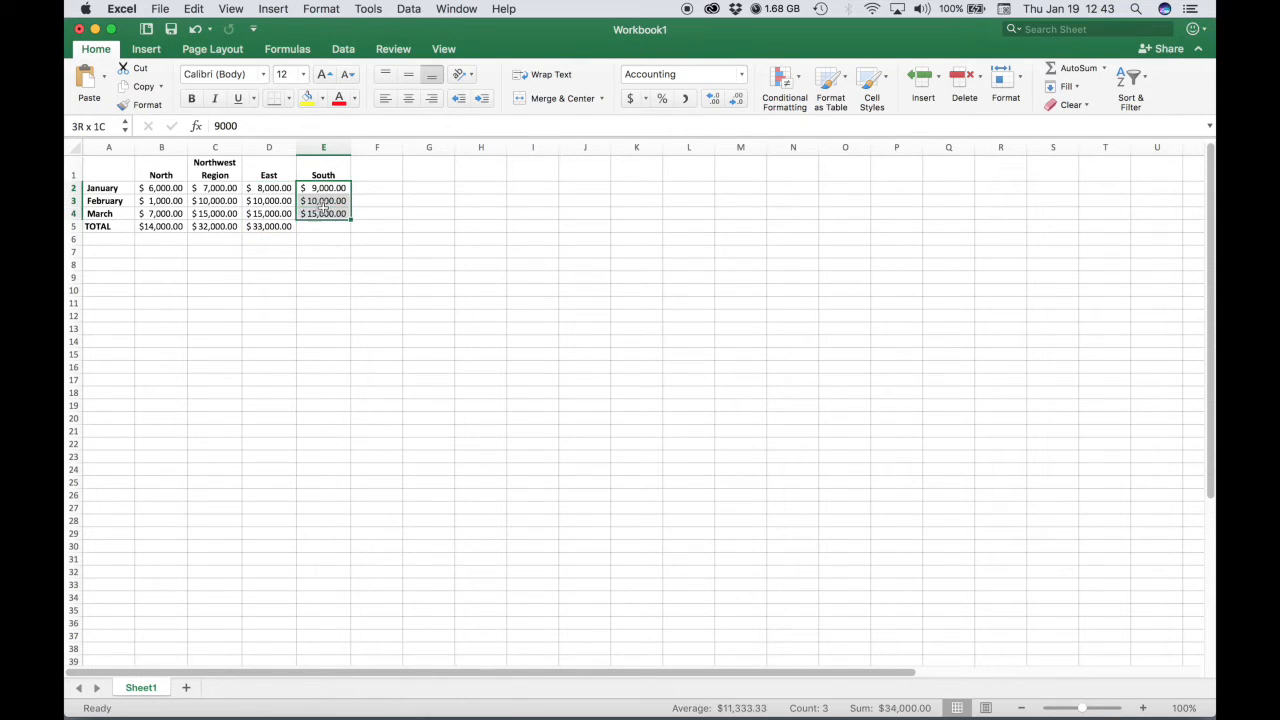
pyautogui.click(1062, 69)
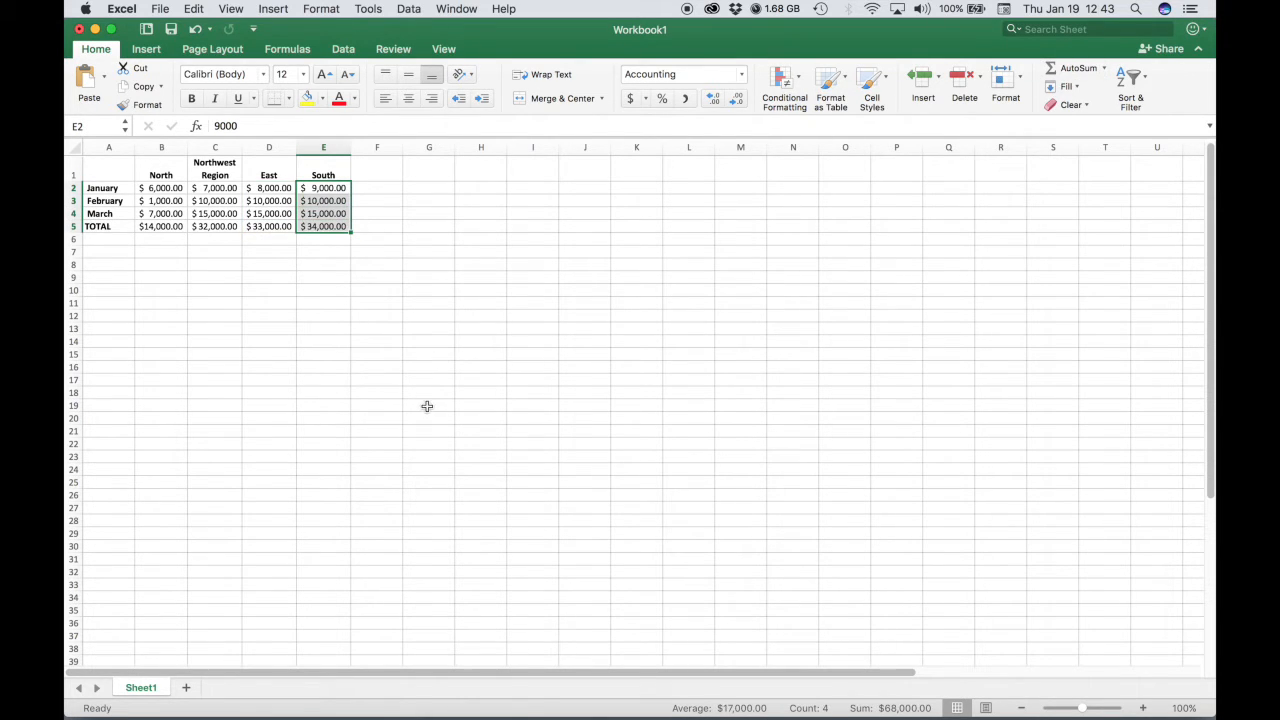
# Bold the TOTAL row and AutoFit the column widths.
pyautogui.click(72, 227)
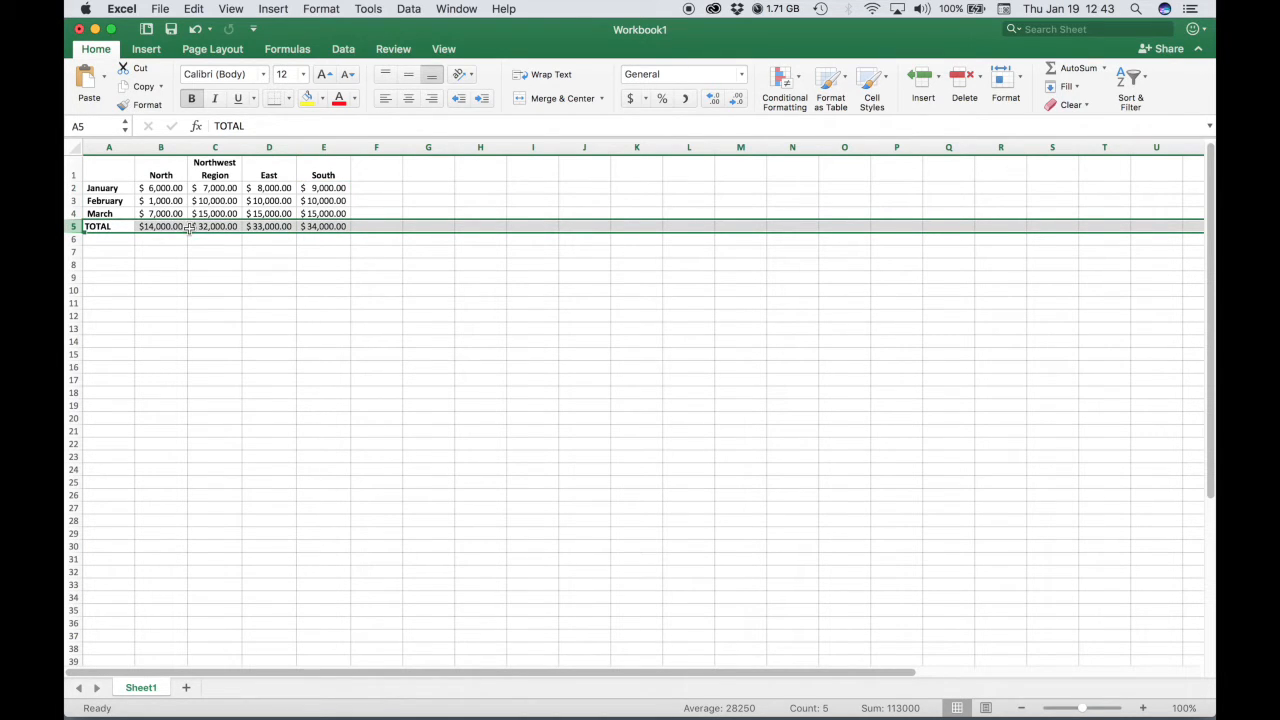
pyautogui.click(193, 100)
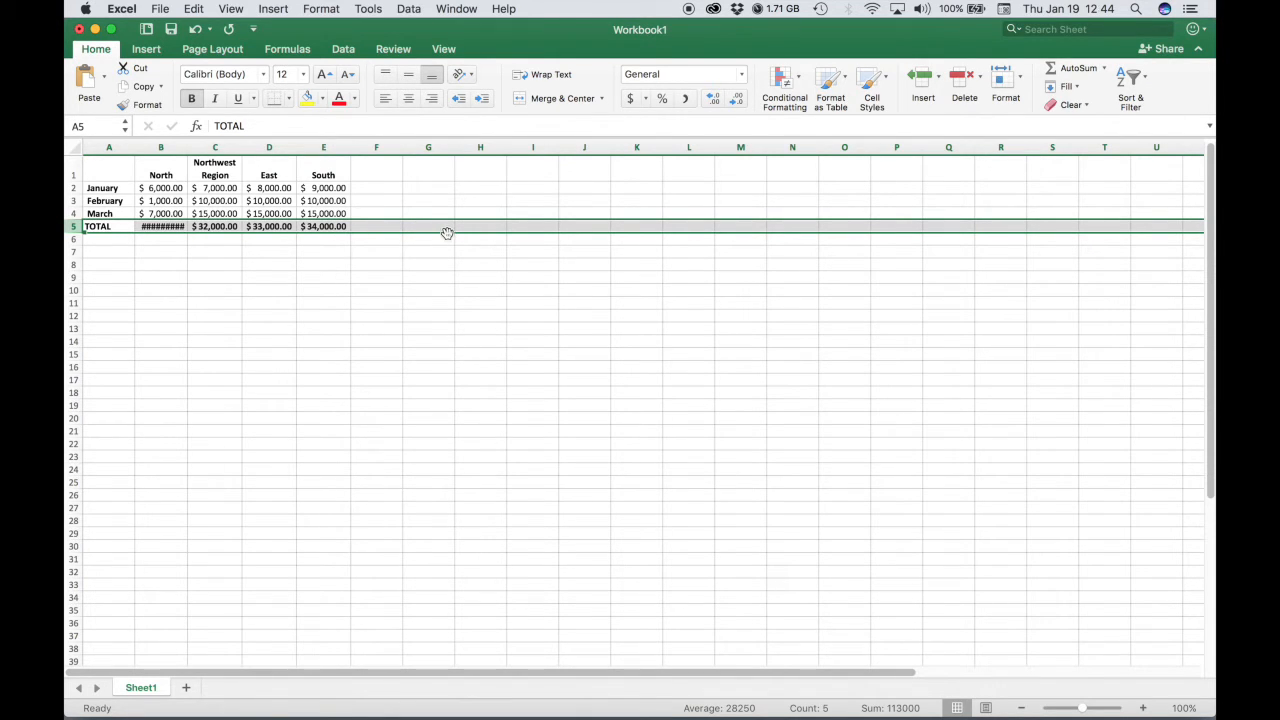
pyautogui.click(1019, 83)
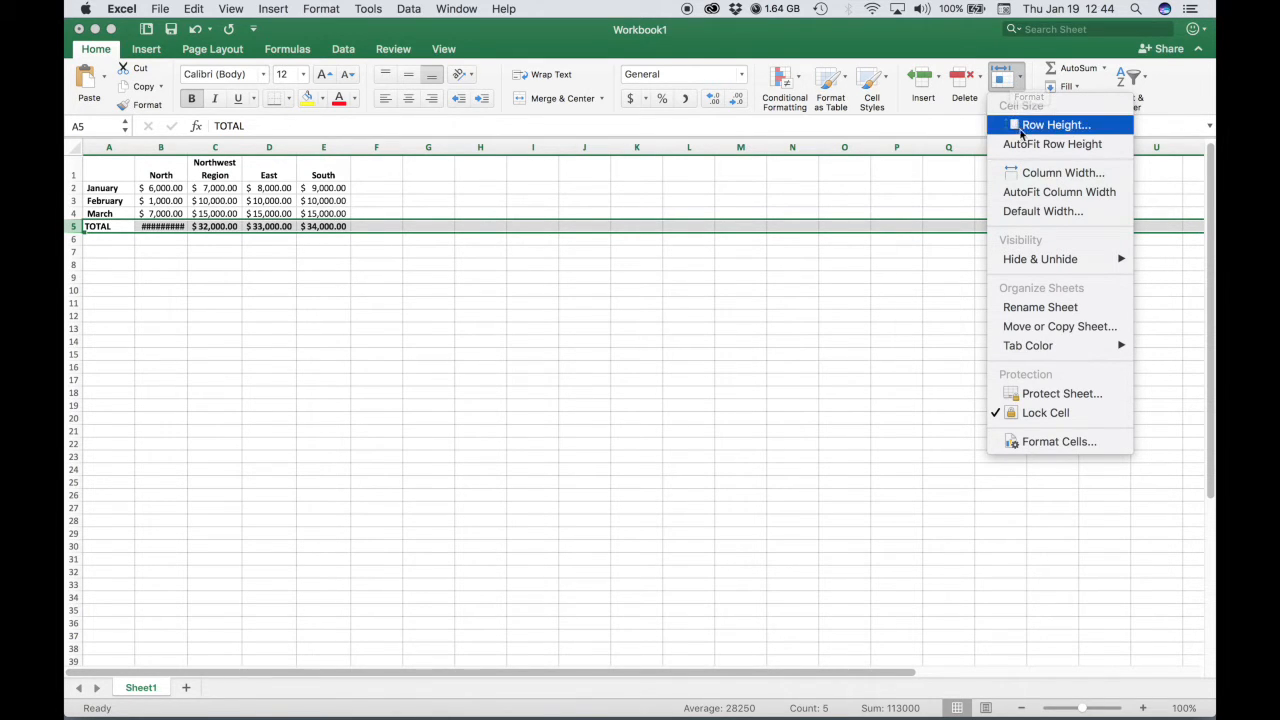
pyautogui.click(1026, 196)
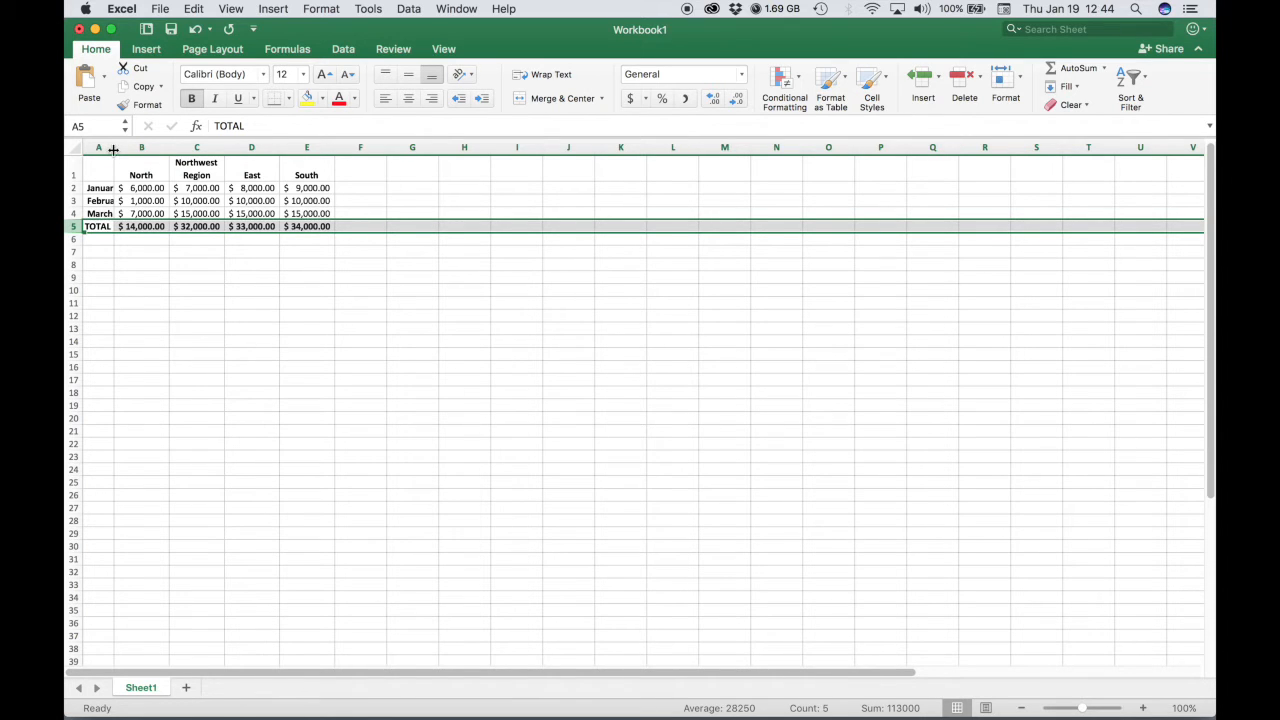
# Widen column A so the month labels fit.
pyautogui.moveTo(113, 150); pyautogui.dragTo(120, 153)
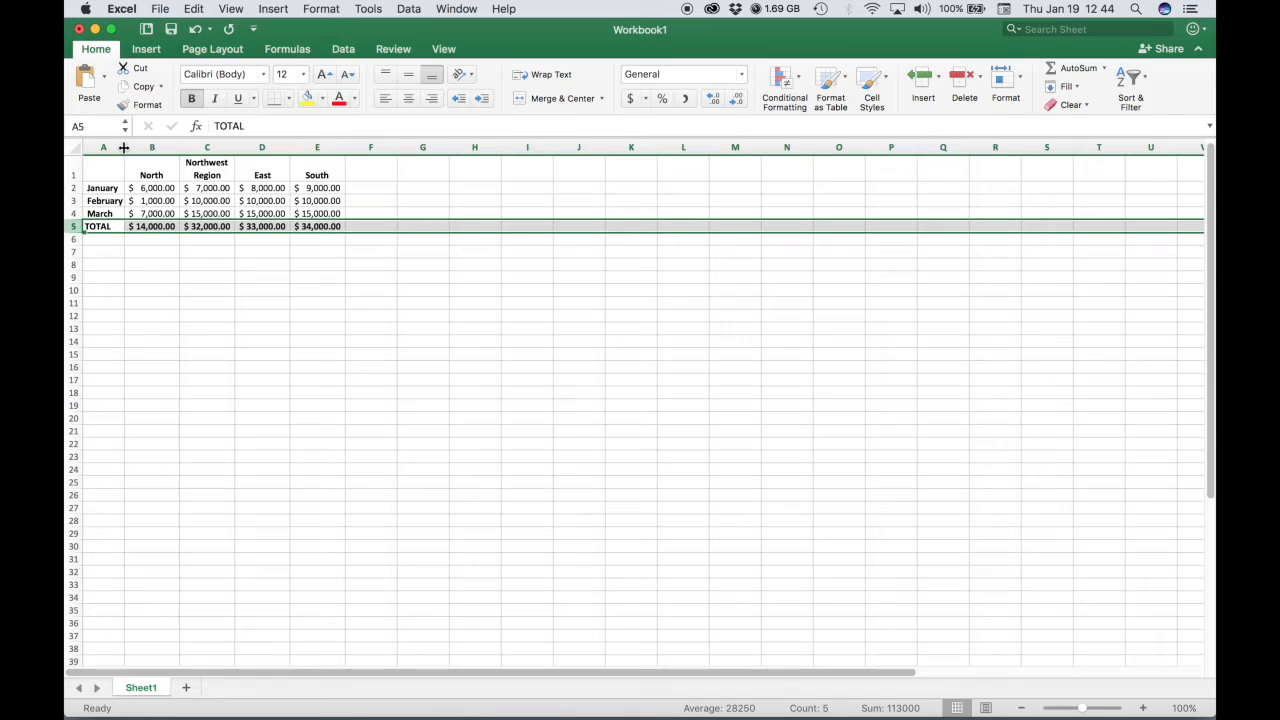
pyautogui.moveTo(124, 147); pyautogui.dragTo(127, 147)
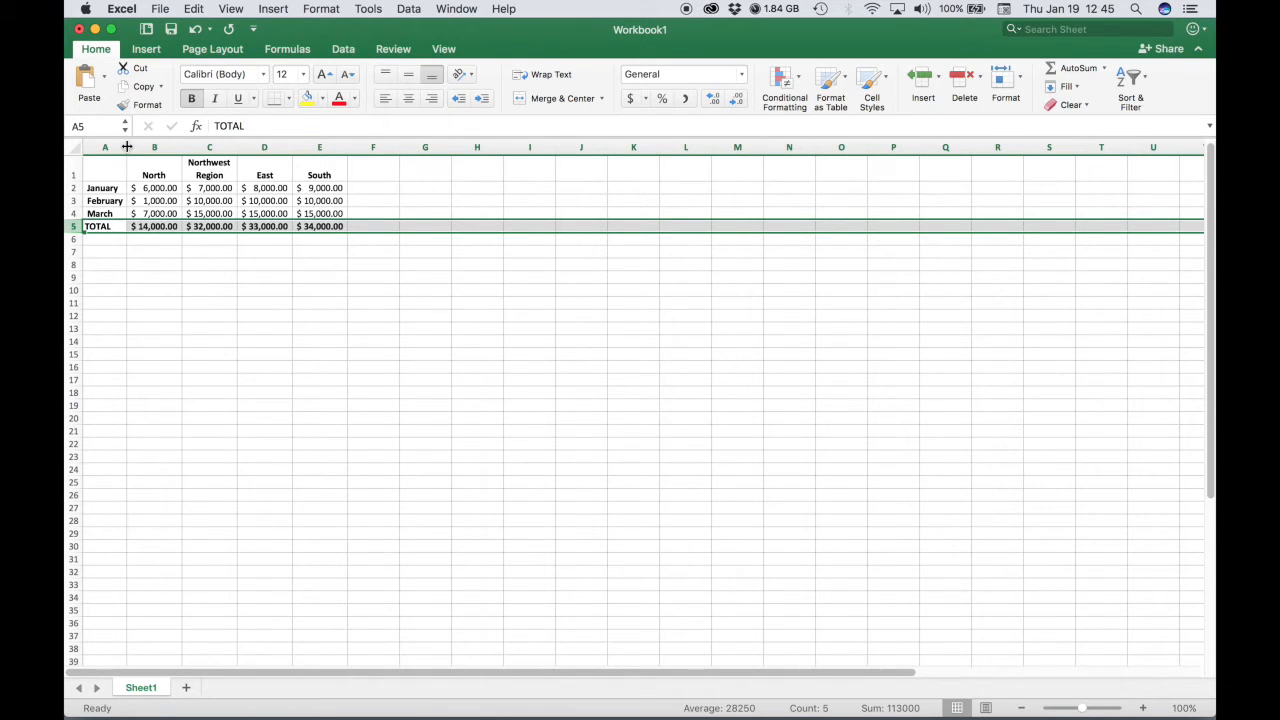
pyautogui.moveTo(127, 147); pyautogui.dragTo(322, 147)
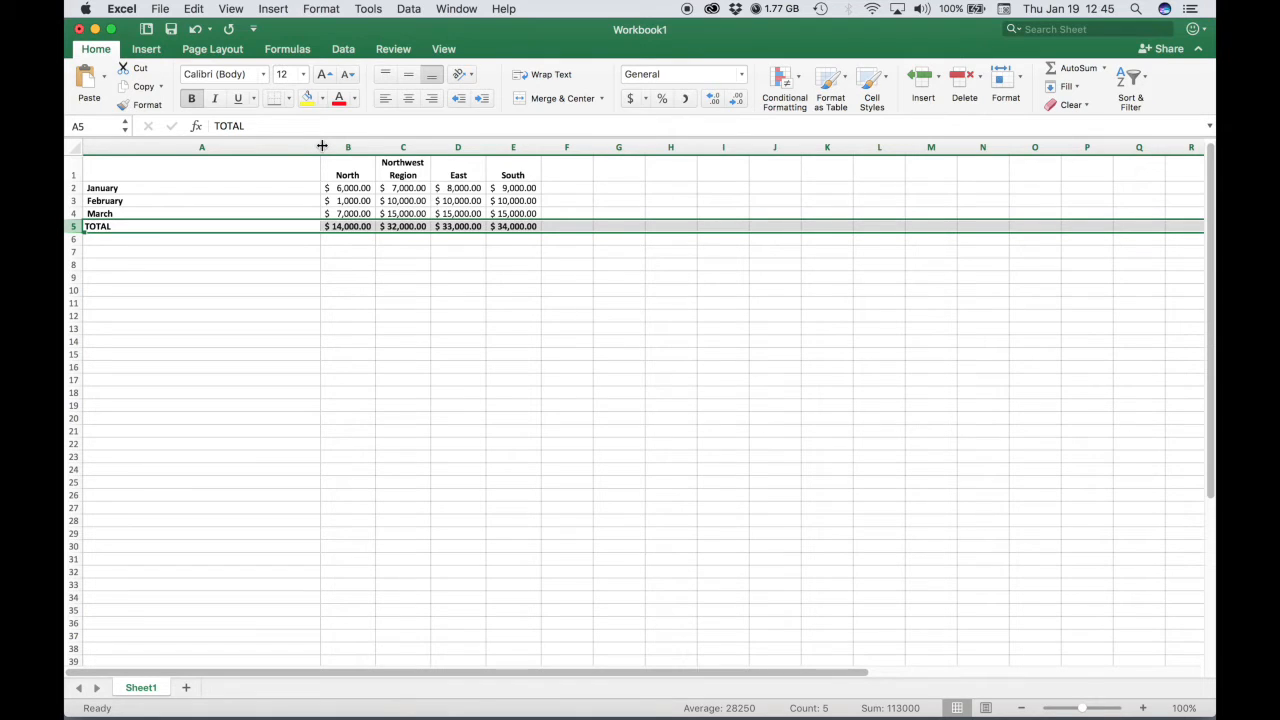
pyautogui.moveTo(322, 147); pyautogui.dragTo(130, 147)
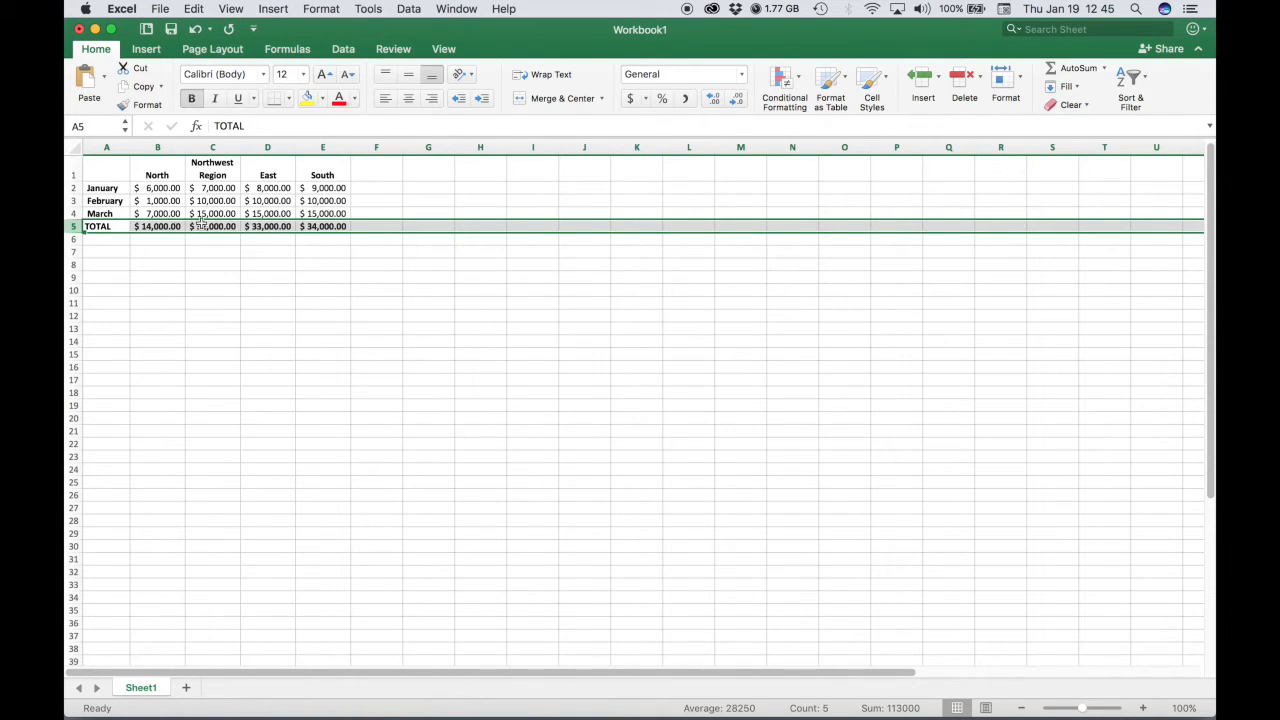
pyautogui.click(139, 268)
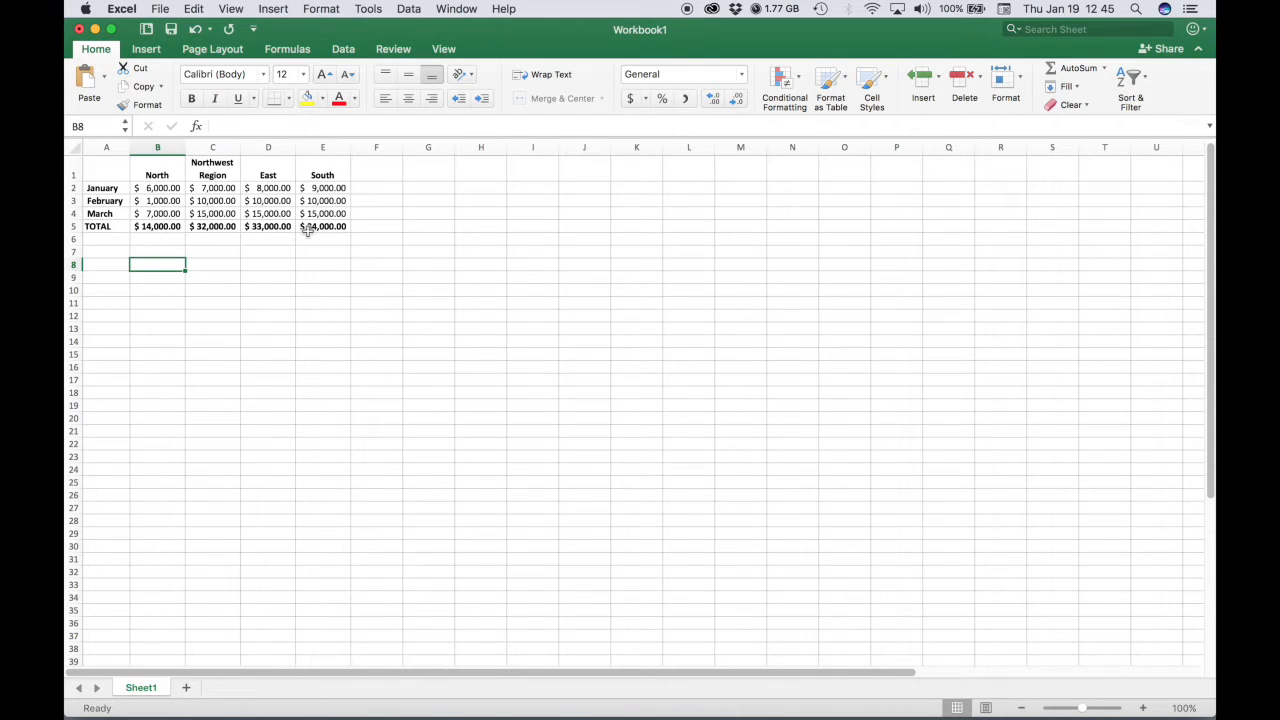
# Merge and center cells A22 through C22.
pyautogui.click(233, 541)
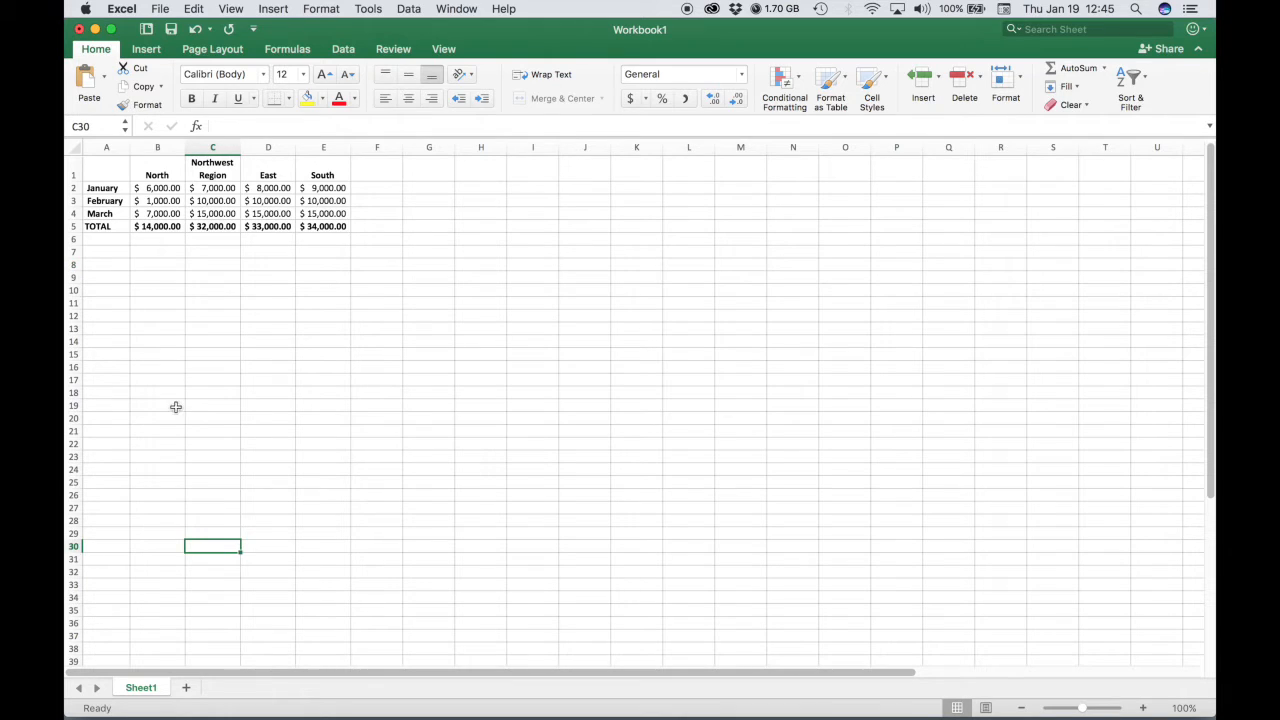
pyautogui.moveTo(91, 442); pyautogui.dragTo(211, 442)
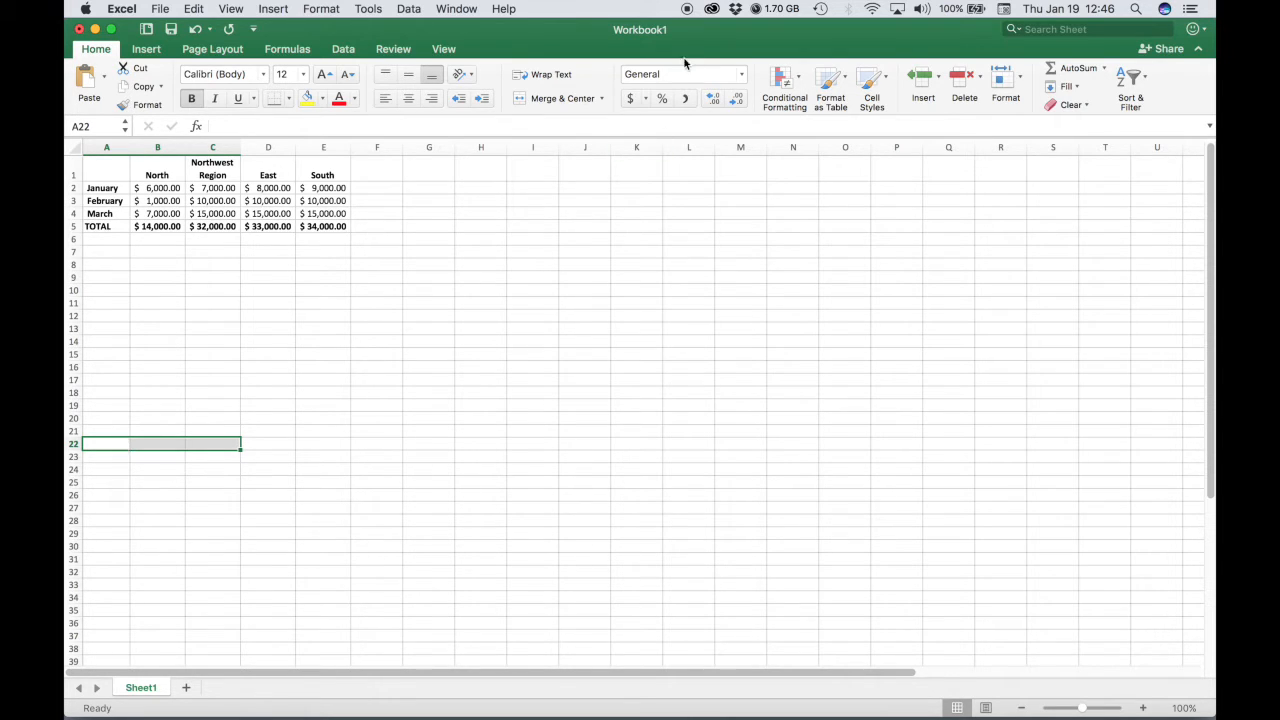
pyautogui.click(603, 99)
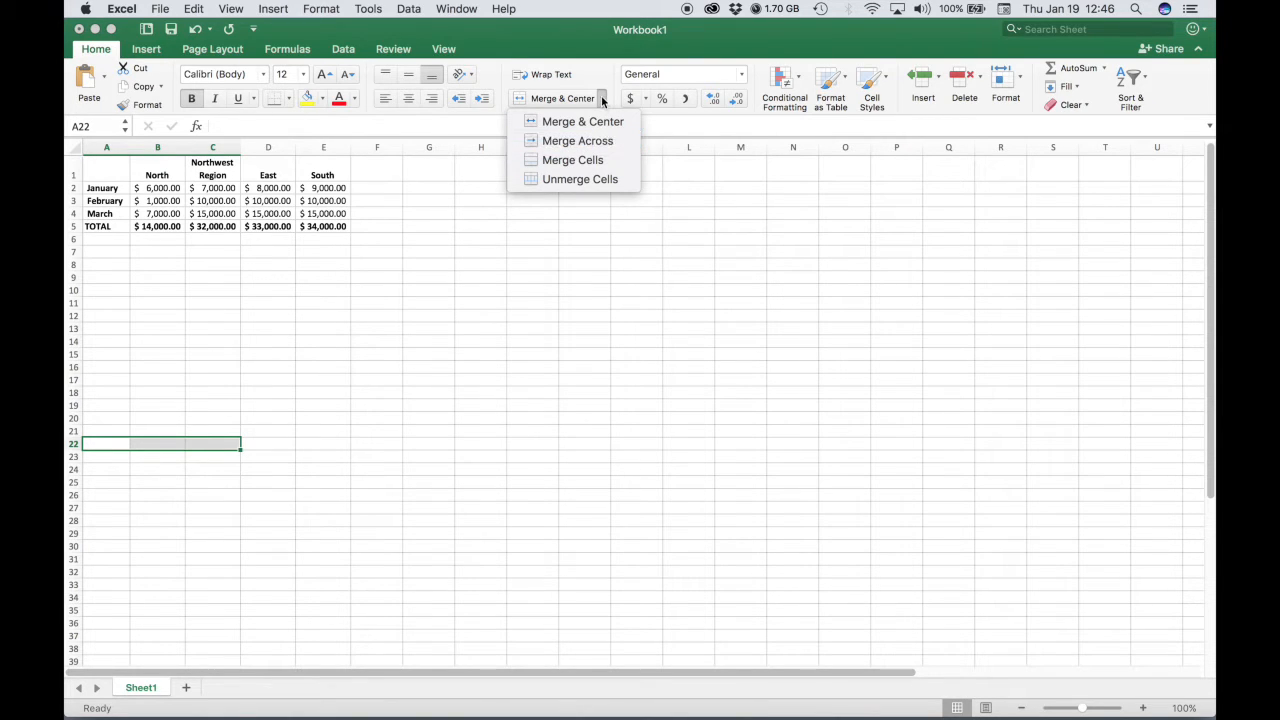
pyautogui.click(602, 98)
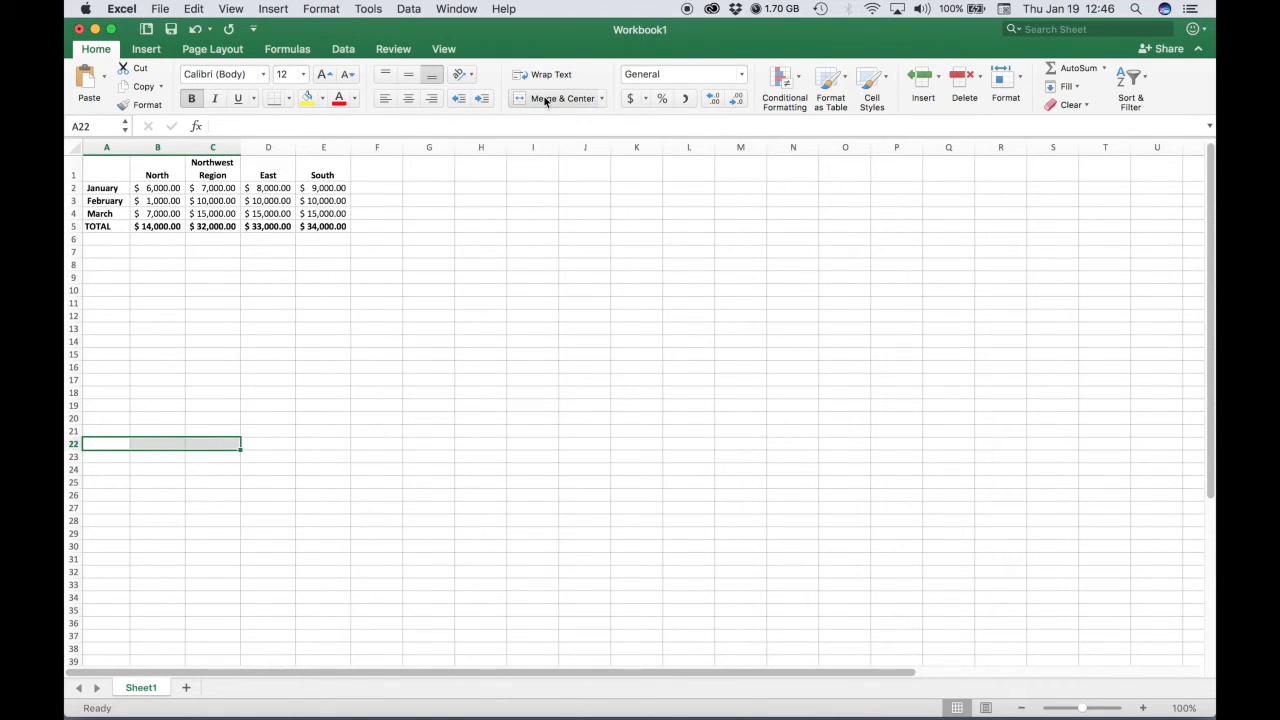
pyautogui.click(546, 99)
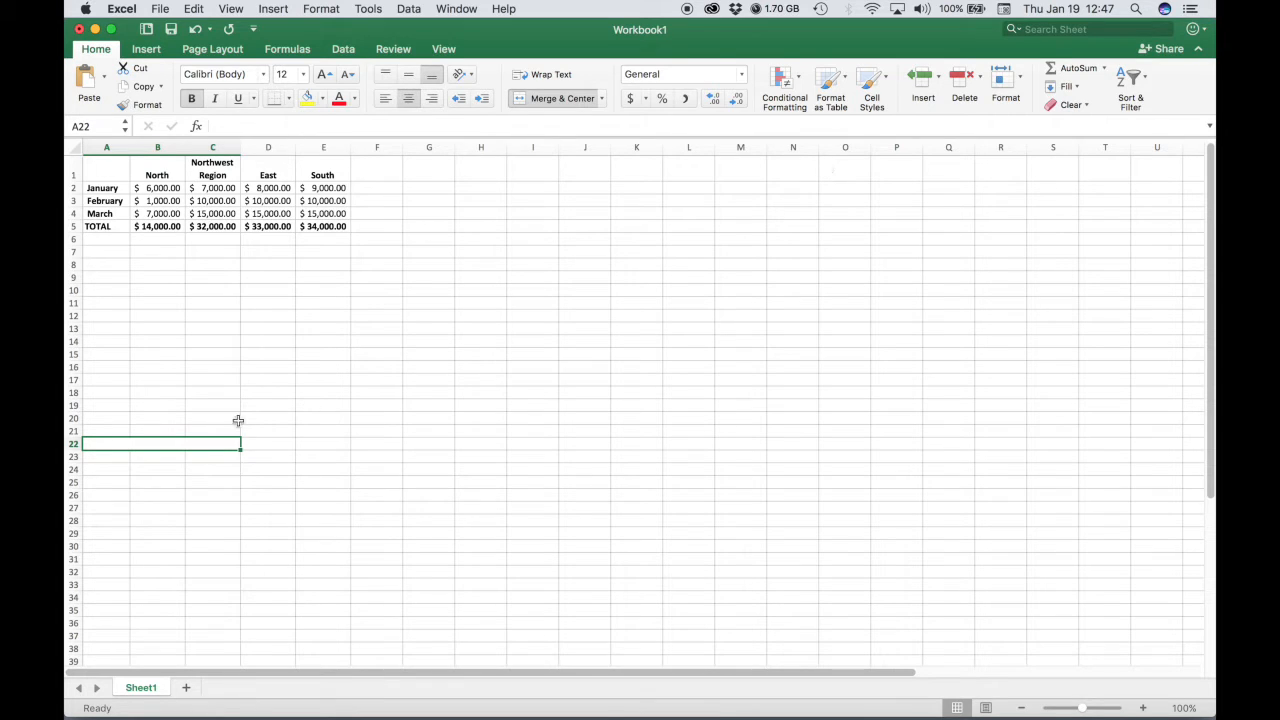
# Enter the student's full name in the merged cell A22.
pyautogui.doubleClick(179, 443)
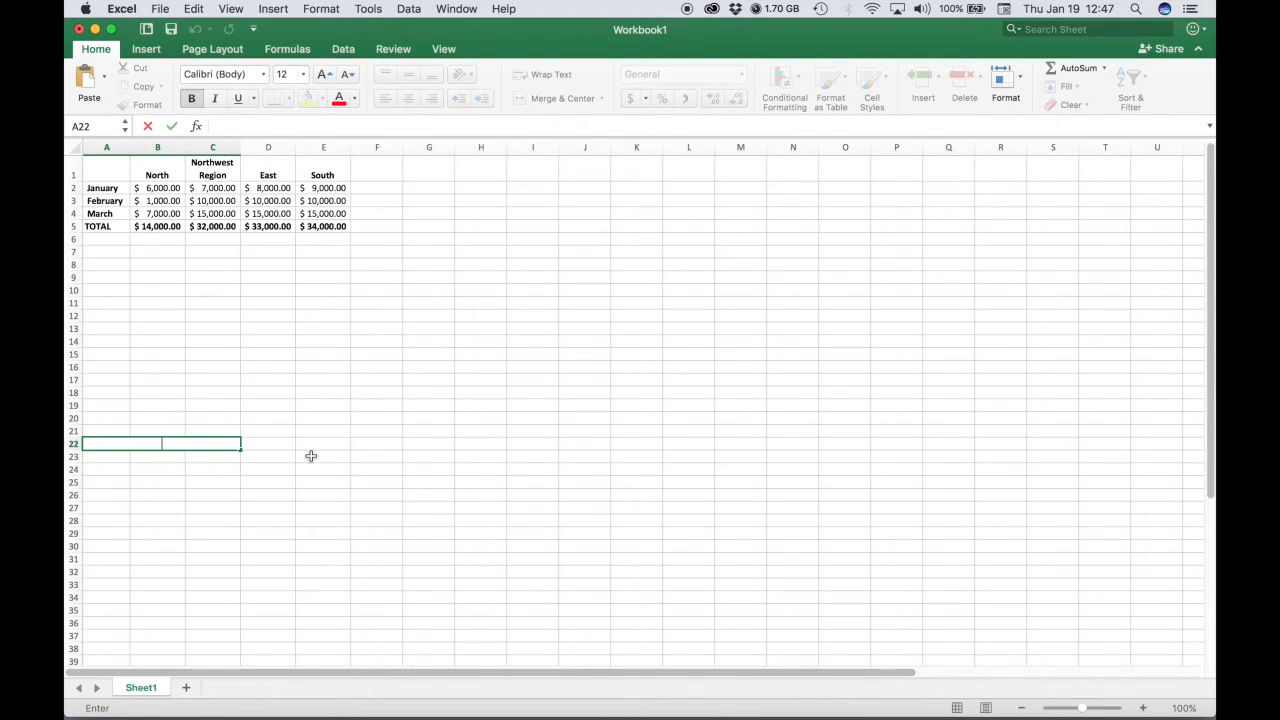
pyautogui.write('Michael Kodysz')
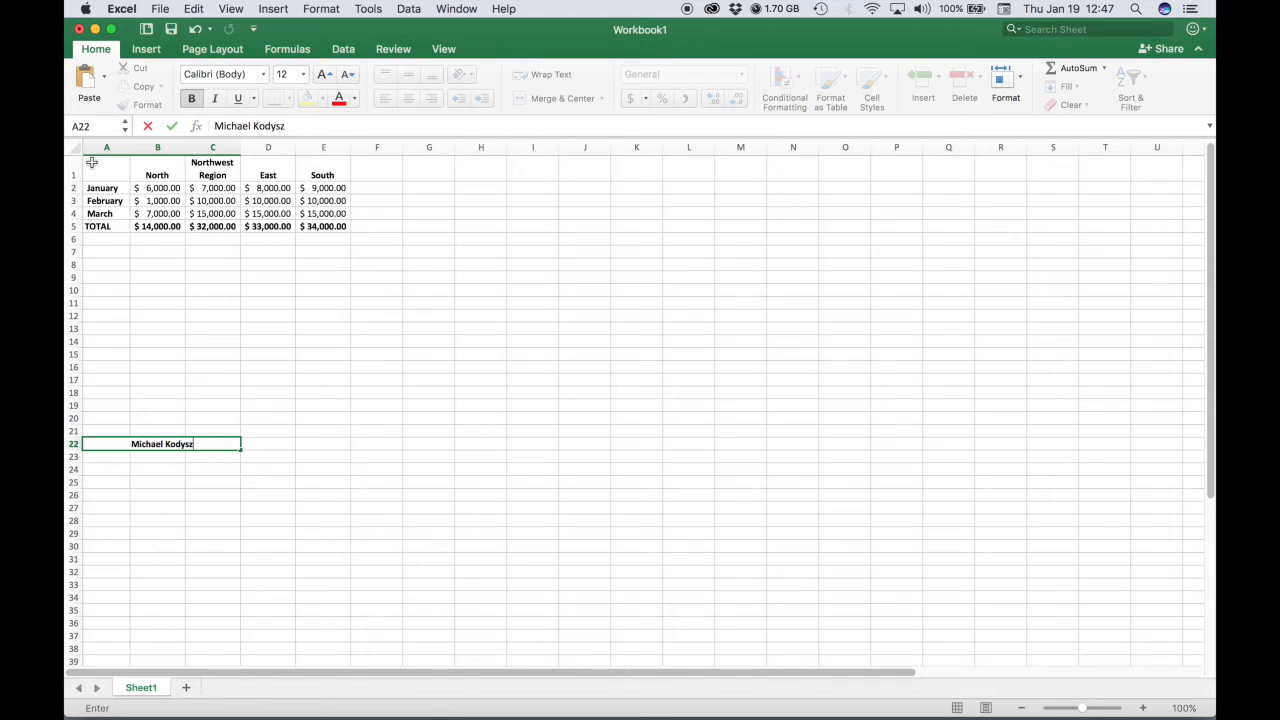
# Insert a clustered column chart from the table range A1:E5.
pyautogui.moveTo(90, 161); pyautogui.dragTo(335, 229)
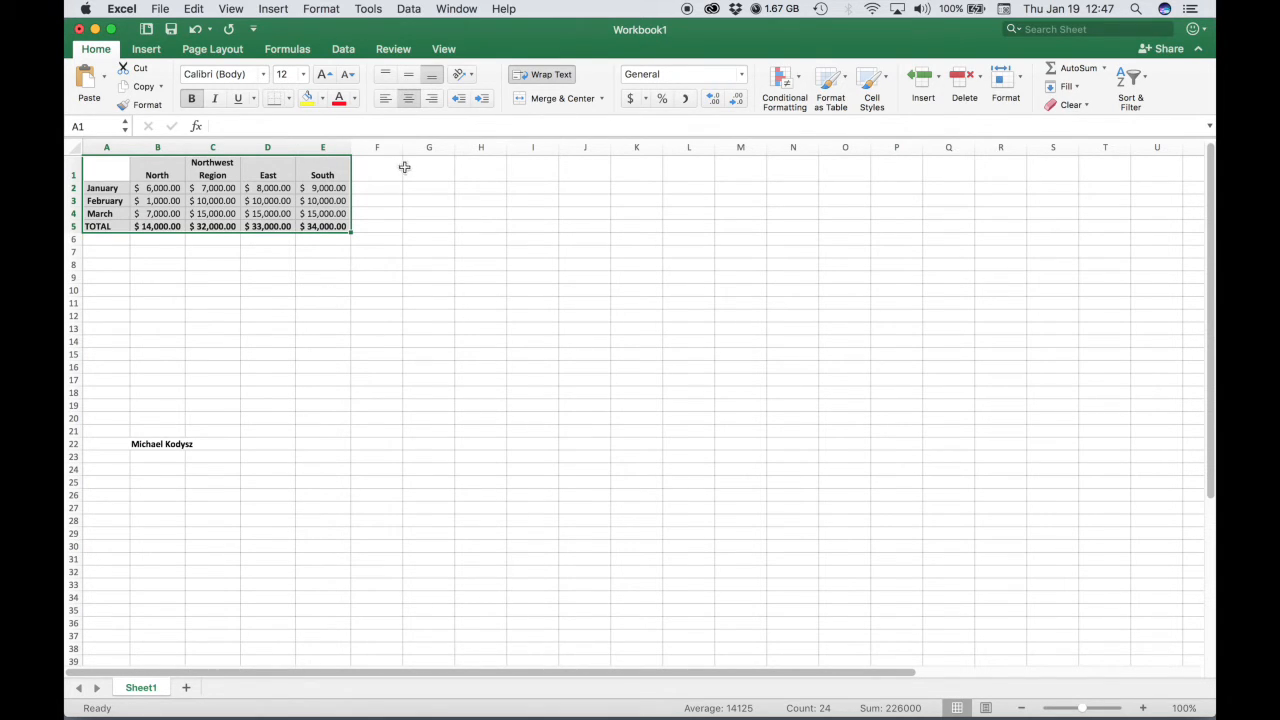
pyautogui.click(147, 51)
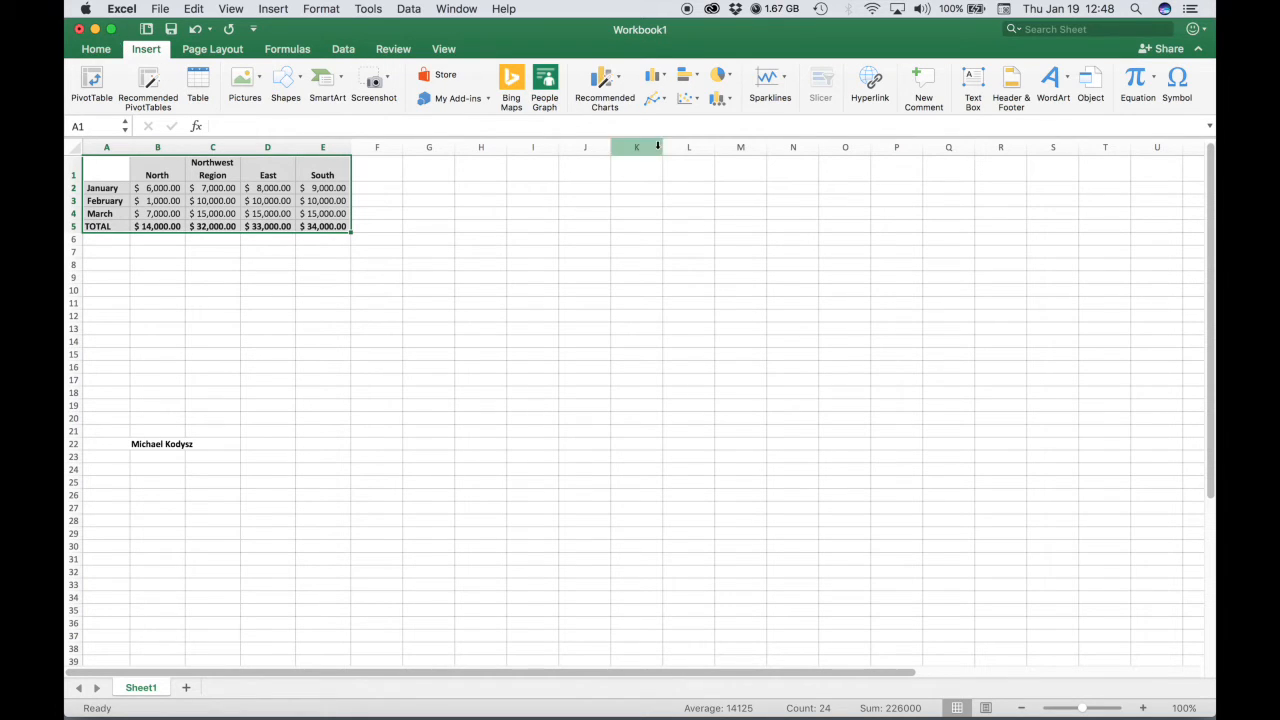
pyautogui.click(663, 78)
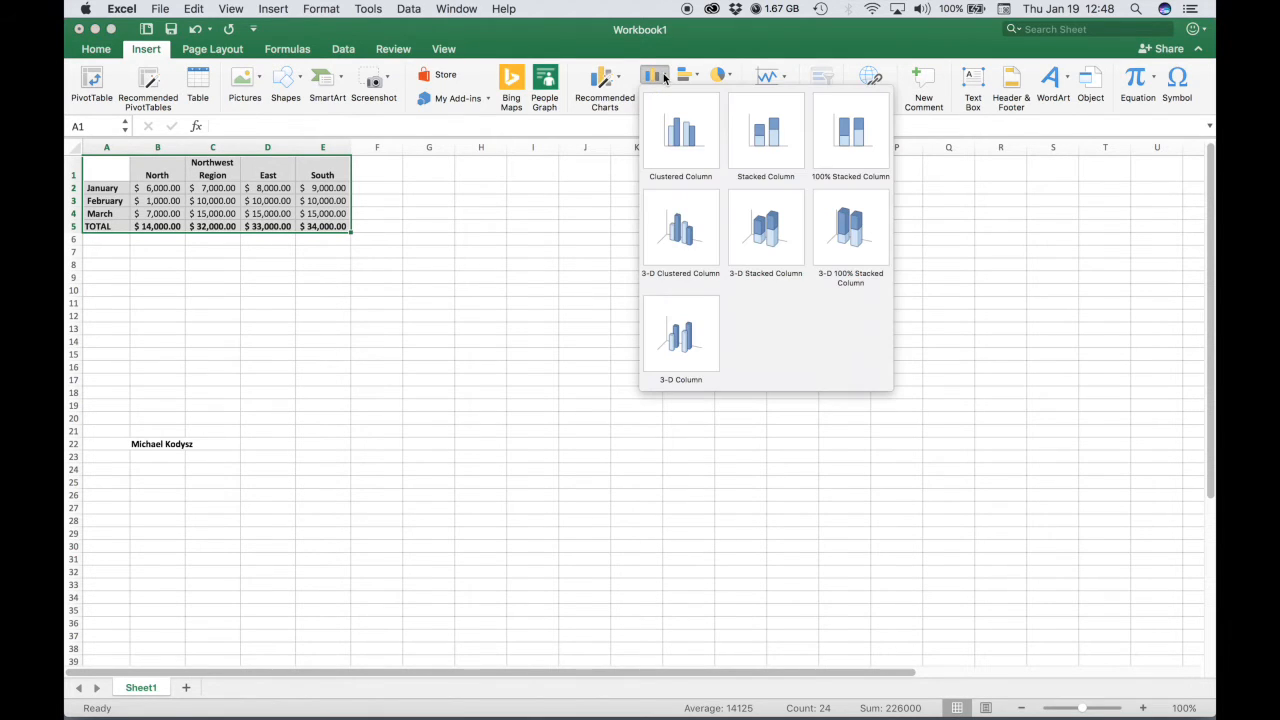
pyautogui.click(670, 138)
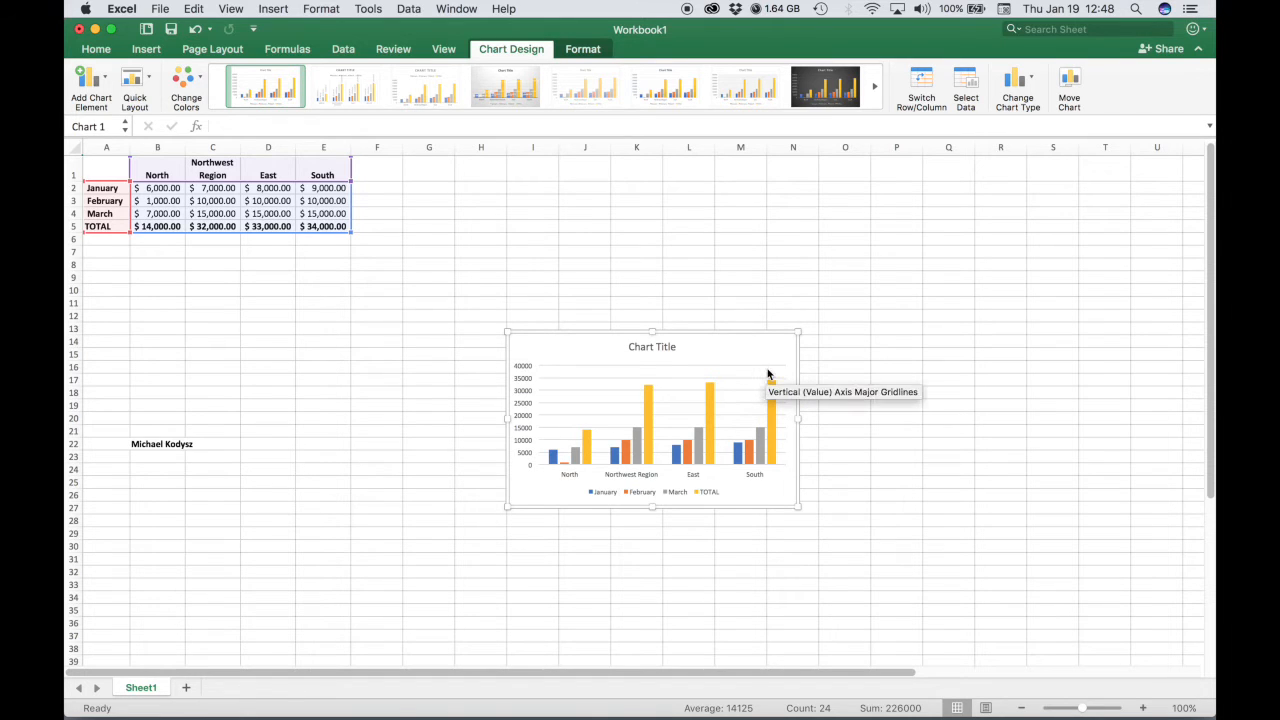
# Move the chart below the table, aligned with the left edge of column A.
pyautogui.moveTo(763, 354); pyautogui.dragTo(337, 280)
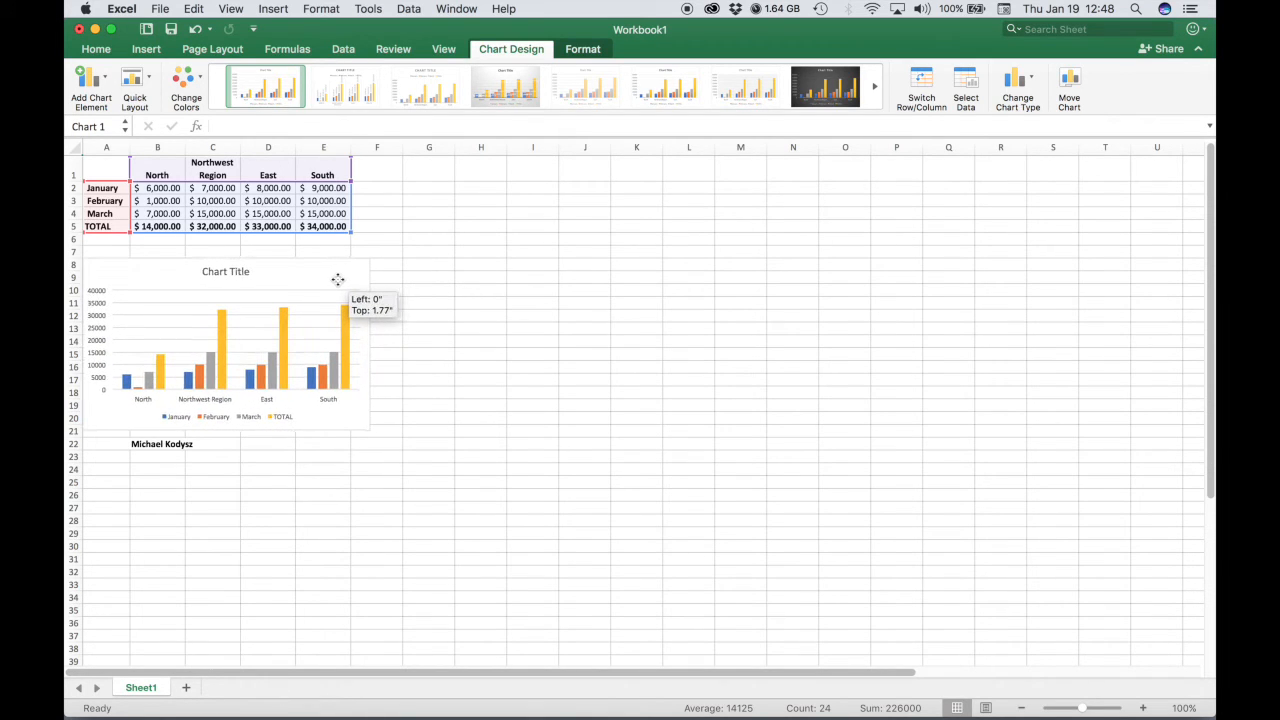
pyautogui.moveTo(337, 280); pyautogui.dragTo(337, 279)
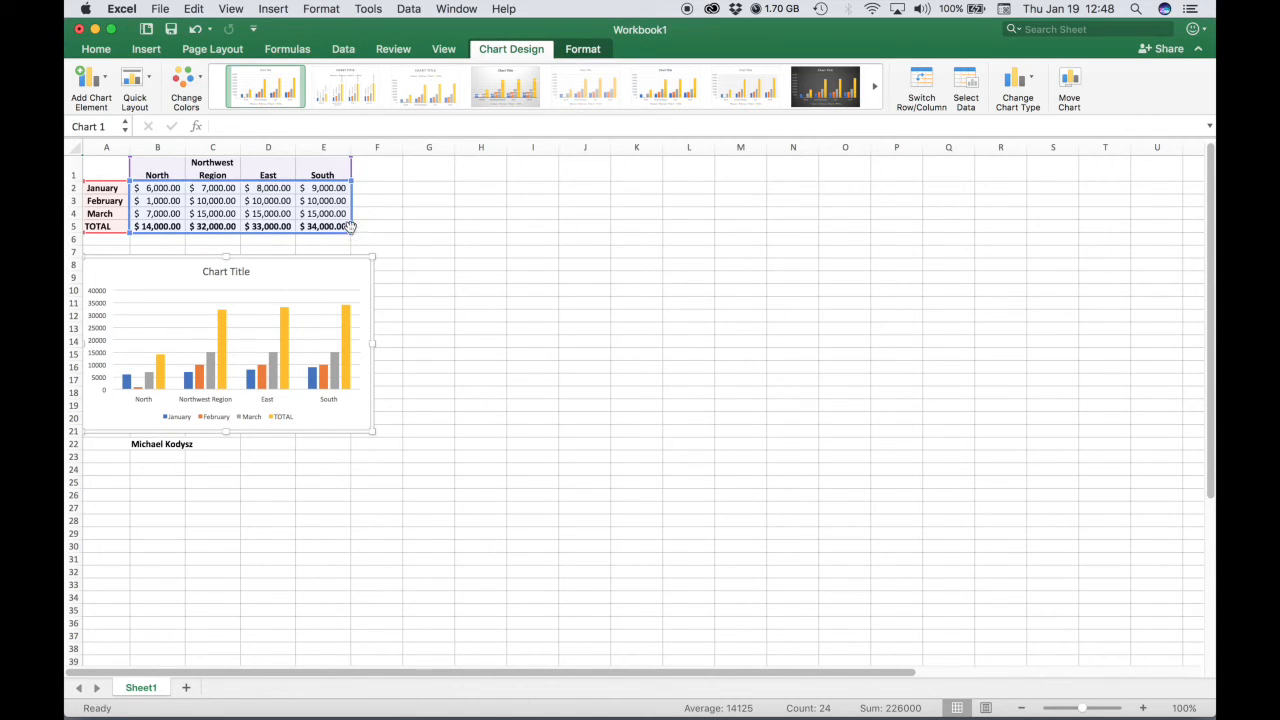
# Resize the chart so its right edge lines up with column E.
pyautogui.moveTo(373, 435)
pyautogui.mouseDown()
pyautogui.moveTo(348, 377)
pyautogui.moveTo(363, 318)
pyautogui.moveTo(397, 443)
pyautogui.moveTo(422, 470)
pyautogui.moveTo(391, 450)
pyautogui.mouseUp()
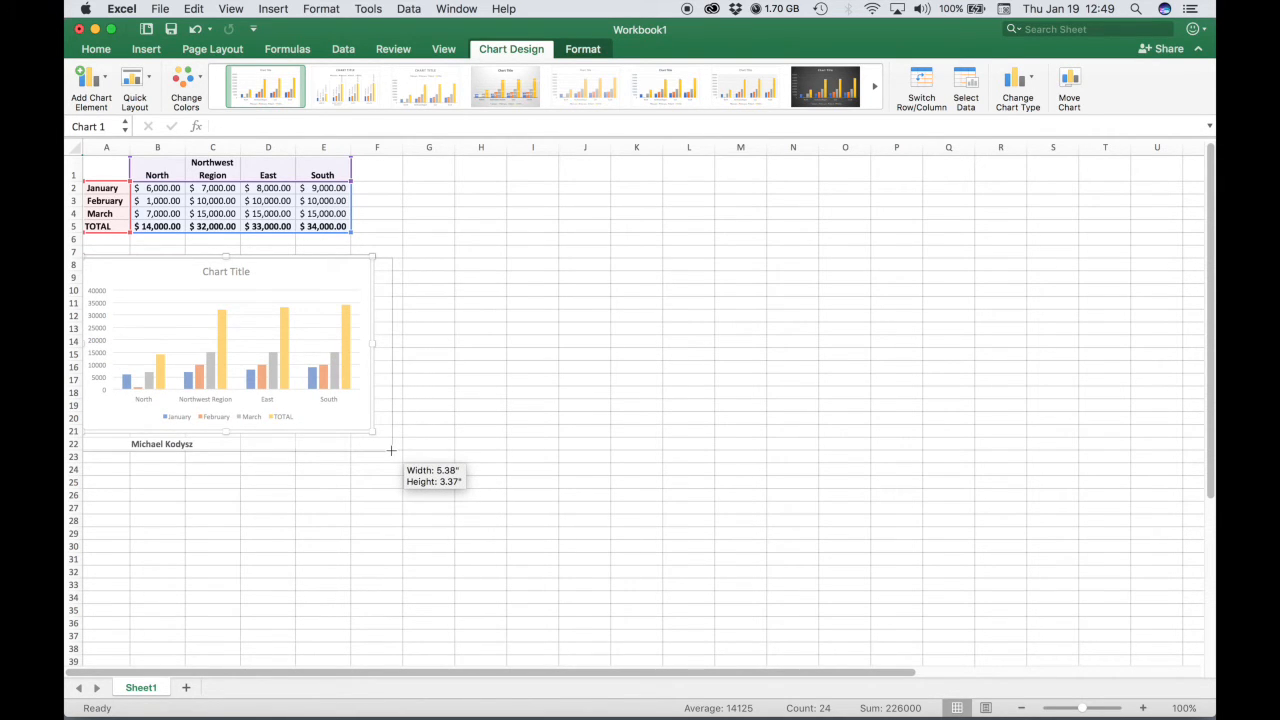
pyautogui.moveTo(391, 450); pyautogui.dragTo(218, 408)
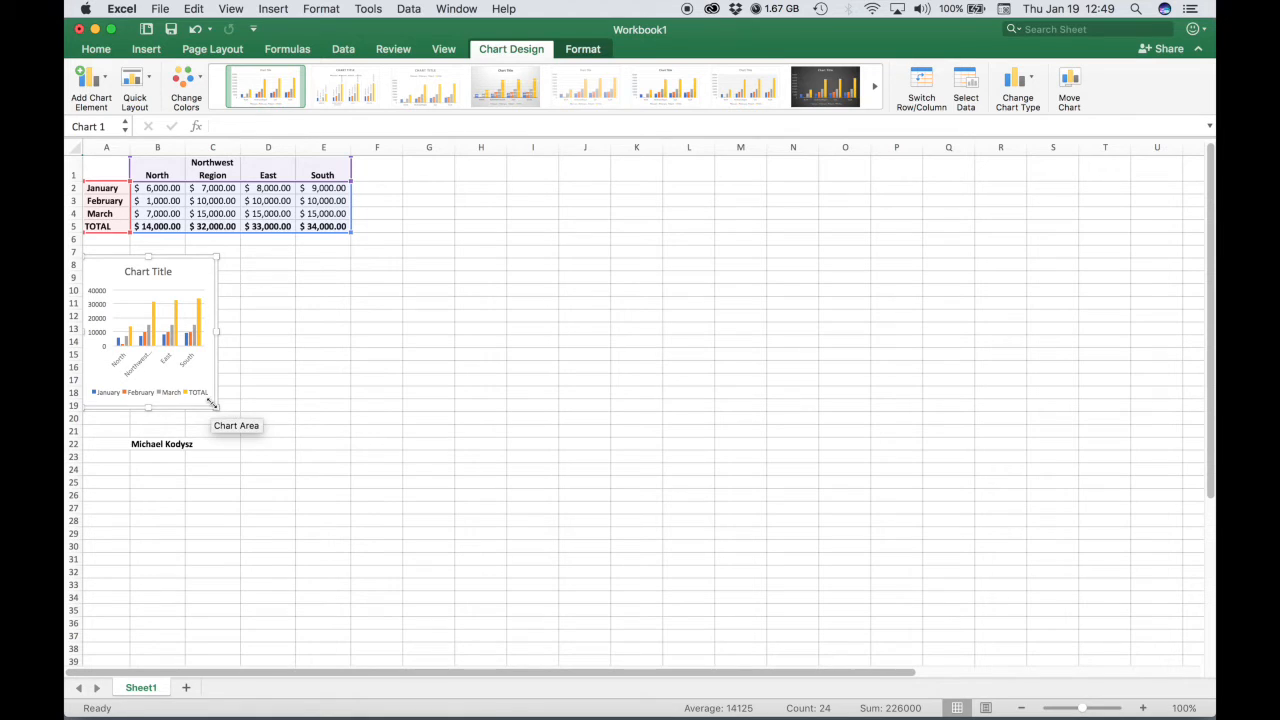
pyautogui.press('super+z')
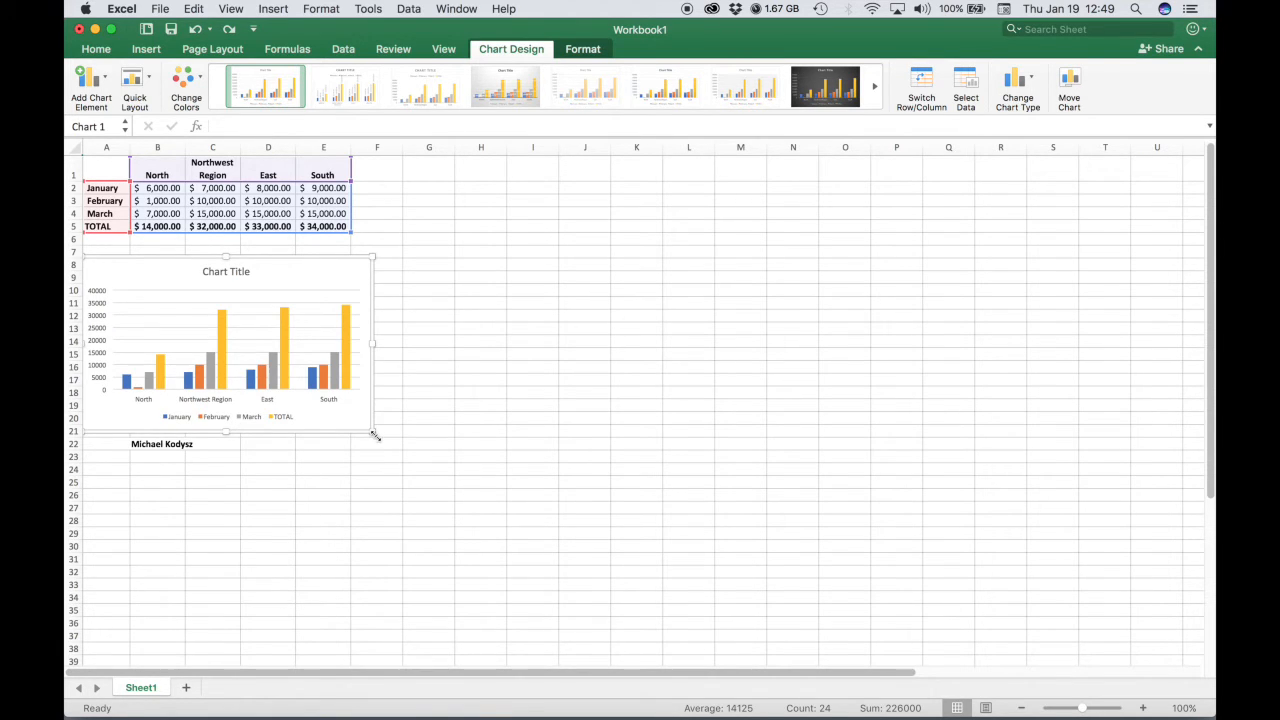
pyautogui.moveTo(374, 434); pyautogui.dragTo(352, 419)
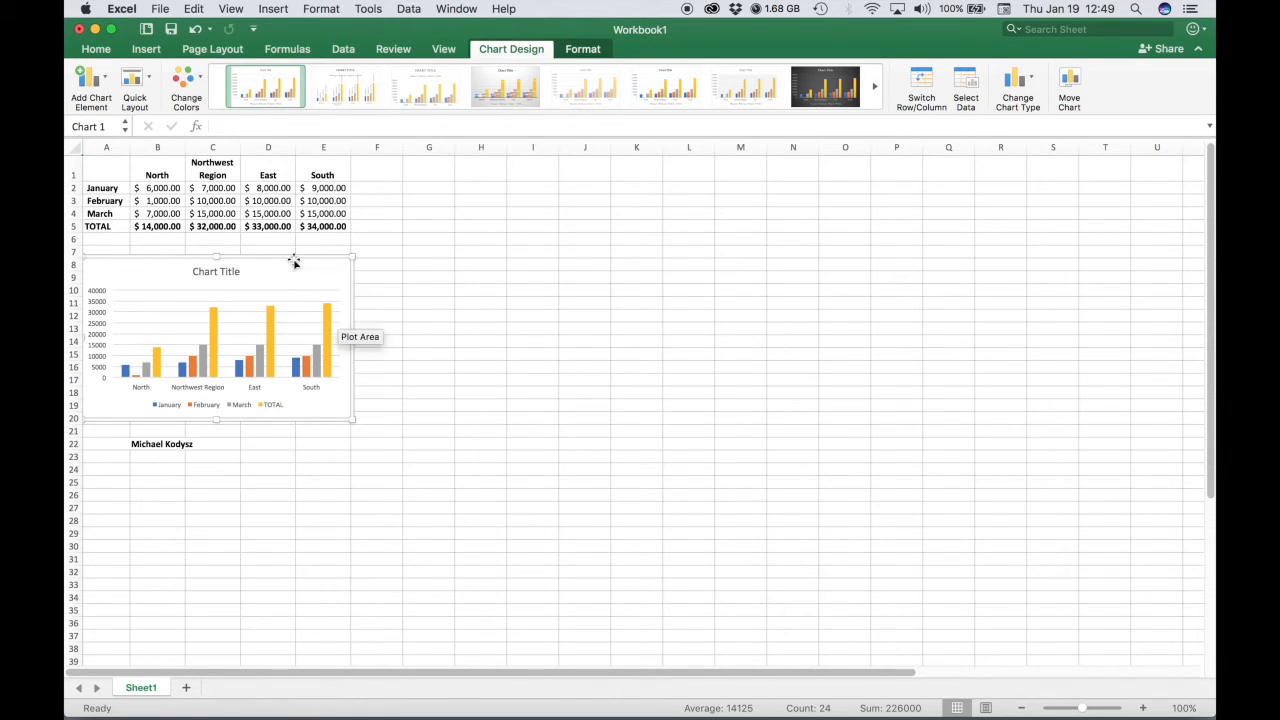
# Rename the chart title to PRACTICE CHART.
pyautogui.moveTo(1081, 708); pyautogui.dragTo(1091, 708)
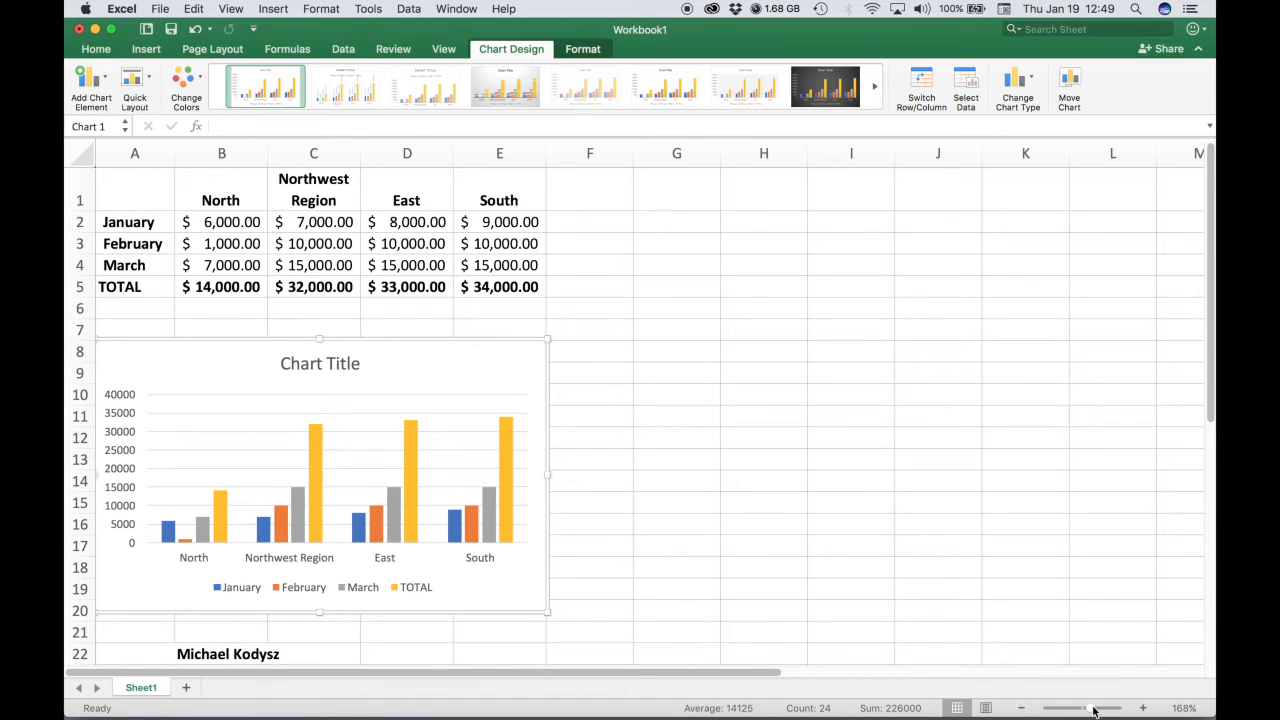
pyautogui.moveTo(1094, 710); pyautogui.dragTo(1092, 710)
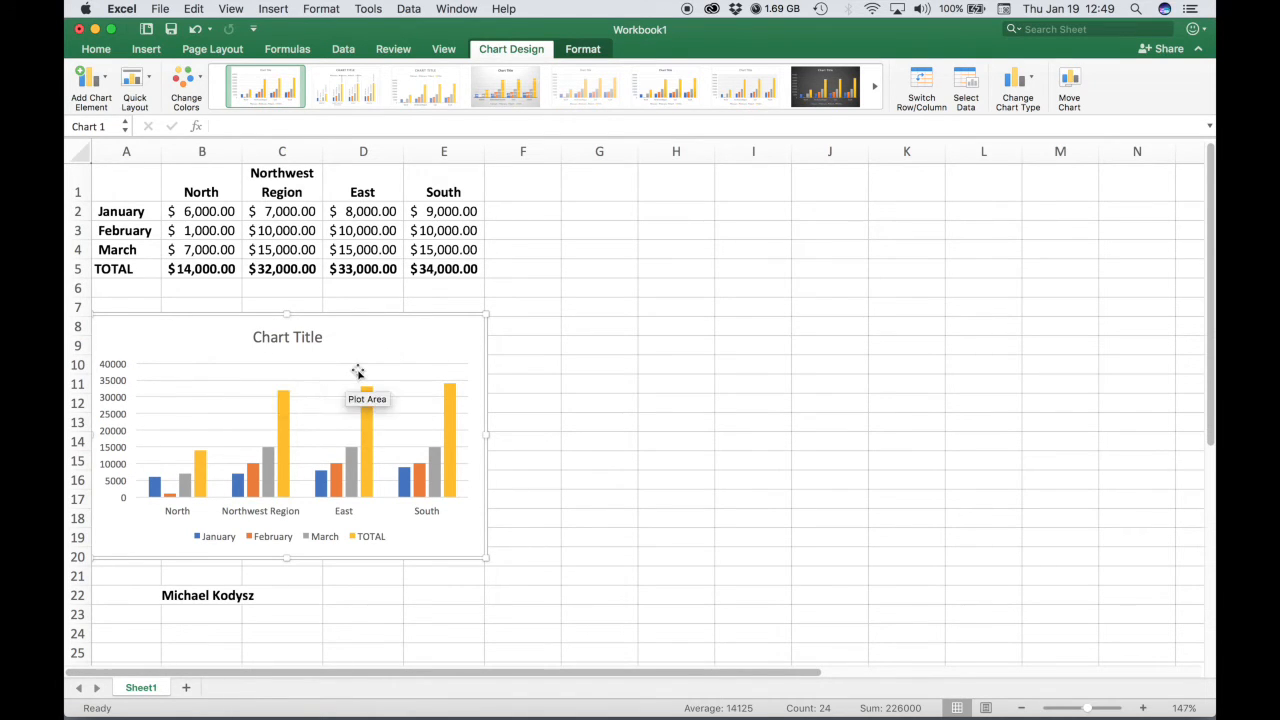
pyautogui.click(274, 341)
pyautogui.doubleClick(274, 338)
pyautogui.click(274, 338)
pyautogui.doubleClick(274, 338)
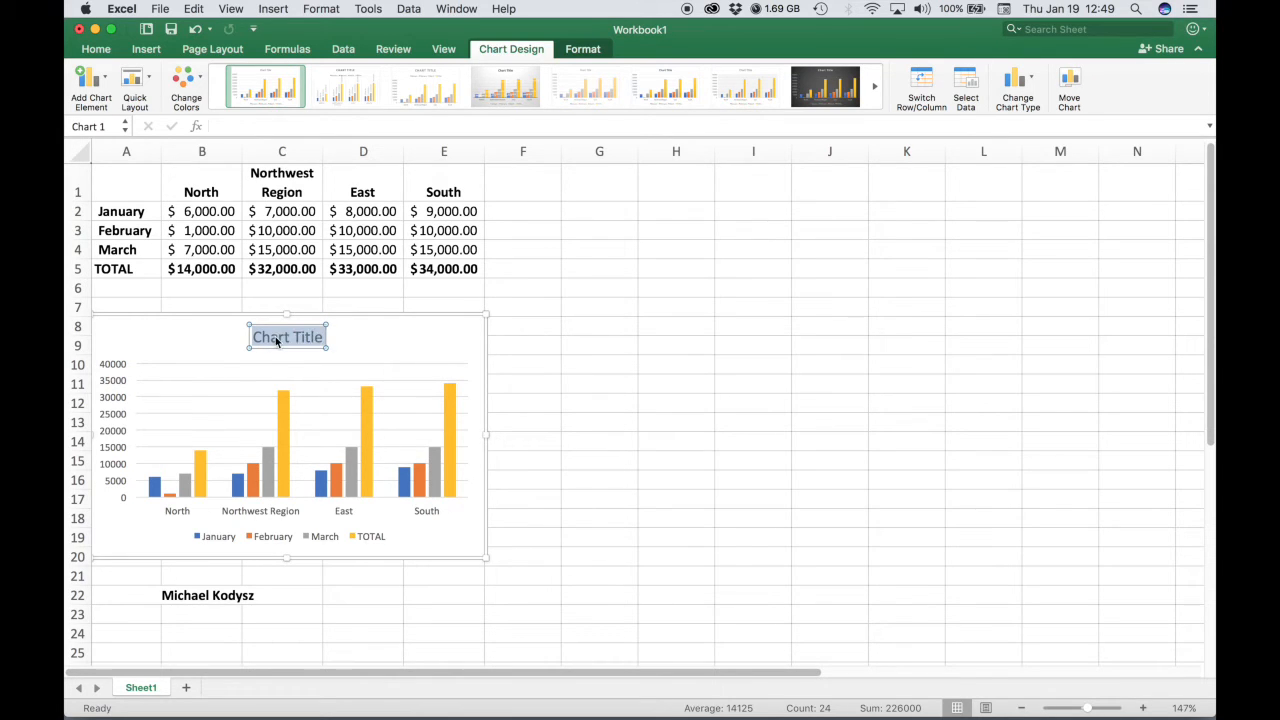
pyautogui.write('P')
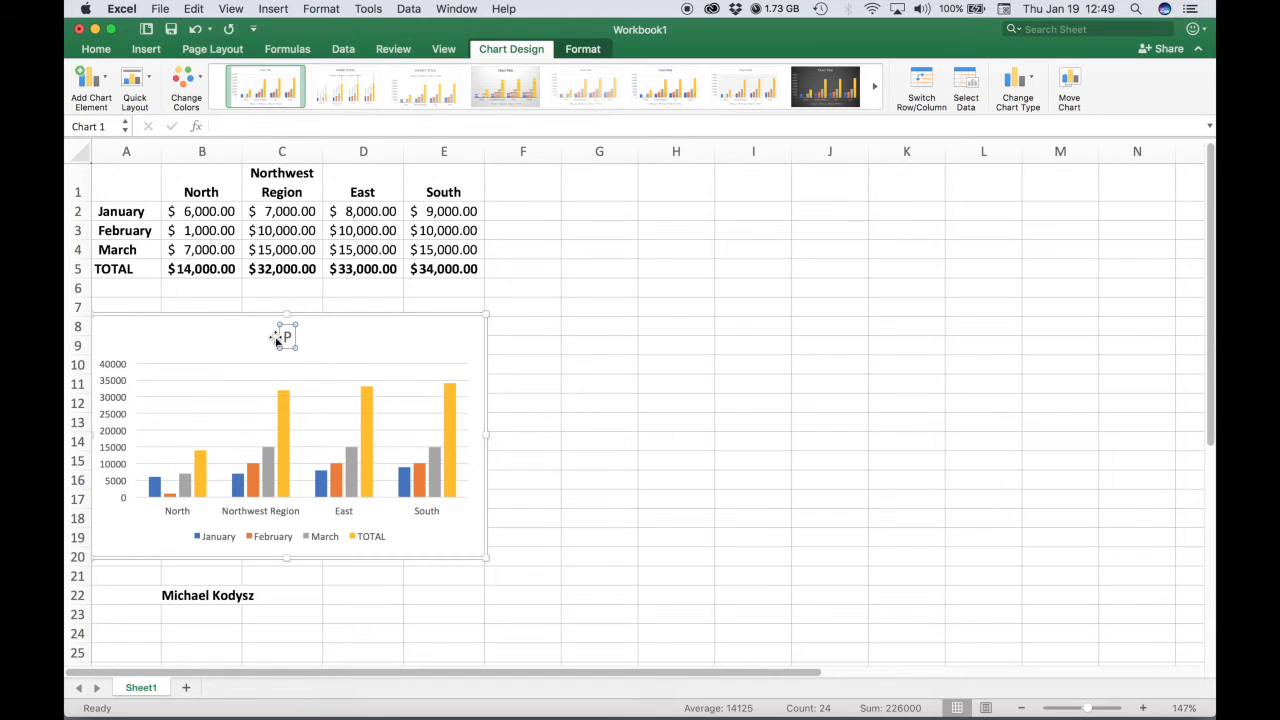
pyautogui.write('RACTICE CHRT')
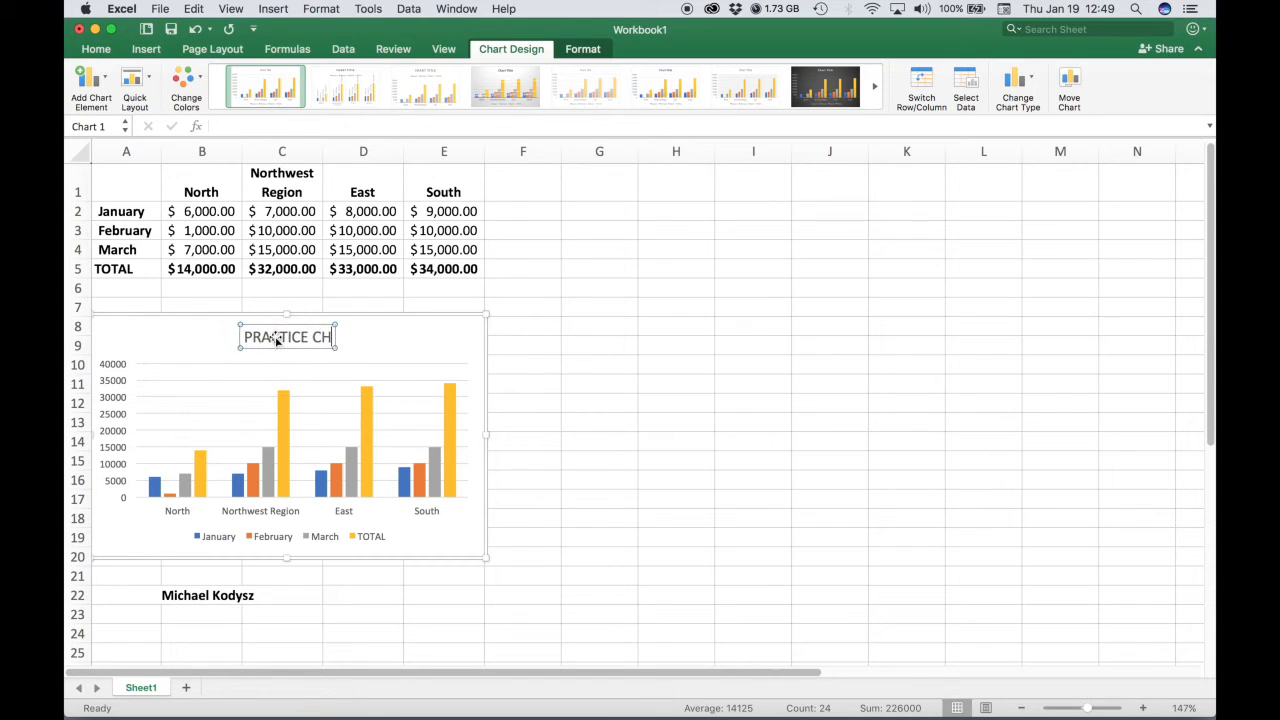
pyautogui.press('BackSpace')
pyautogui.press('BackSpace')
pyautogui.write('ART')
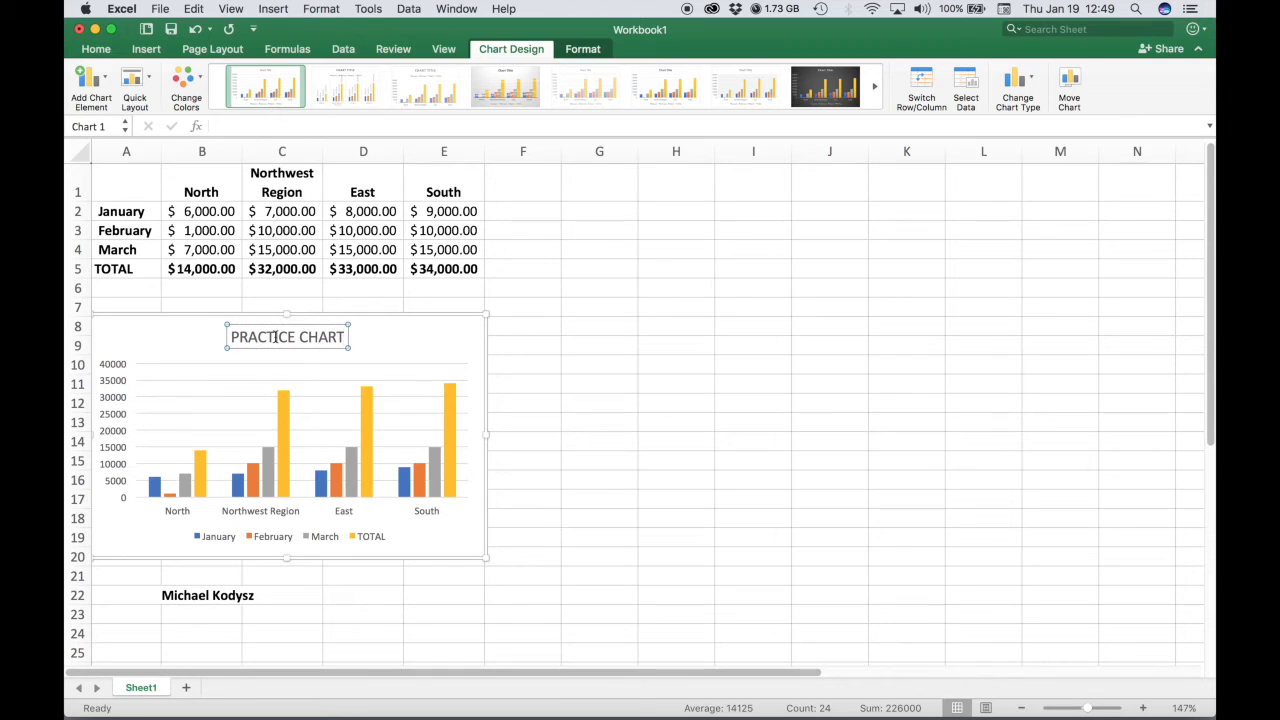
# Bold the chart title and set its font size to 18.
pyautogui.doubleClick(283, 337)
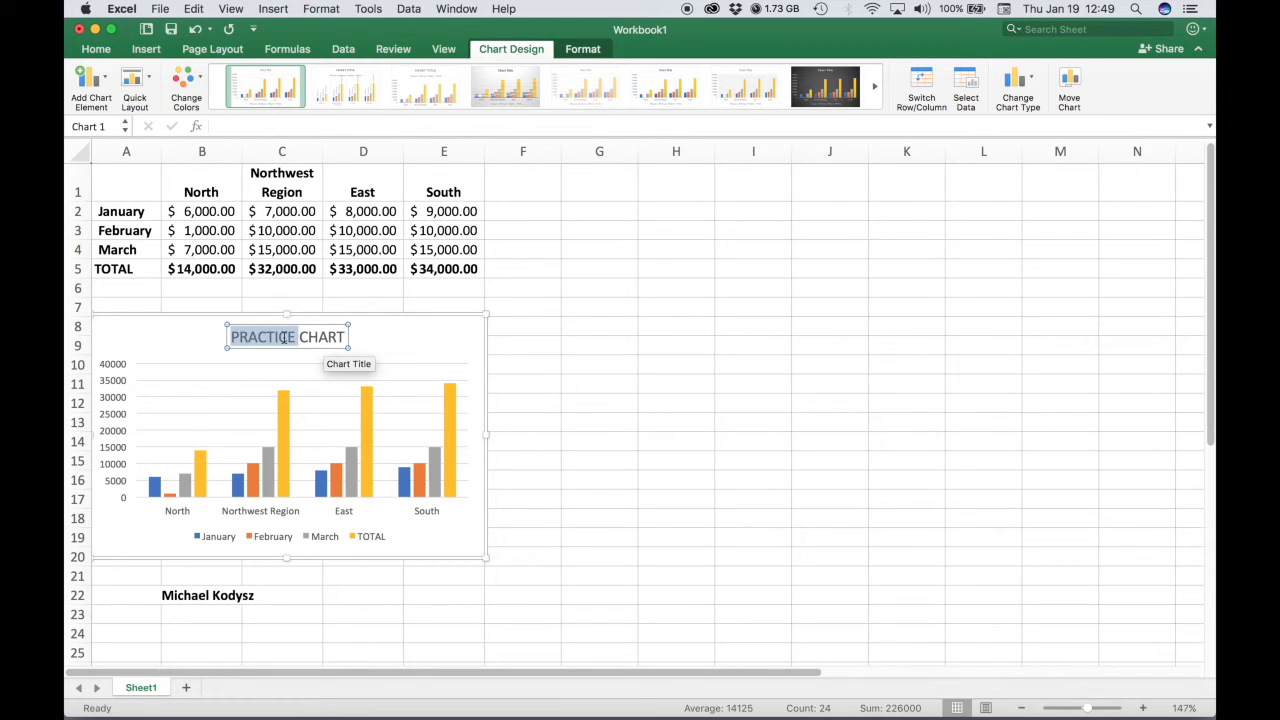
pyautogui.click(286, 338)
pyautogui.tripleClick(283, 337)
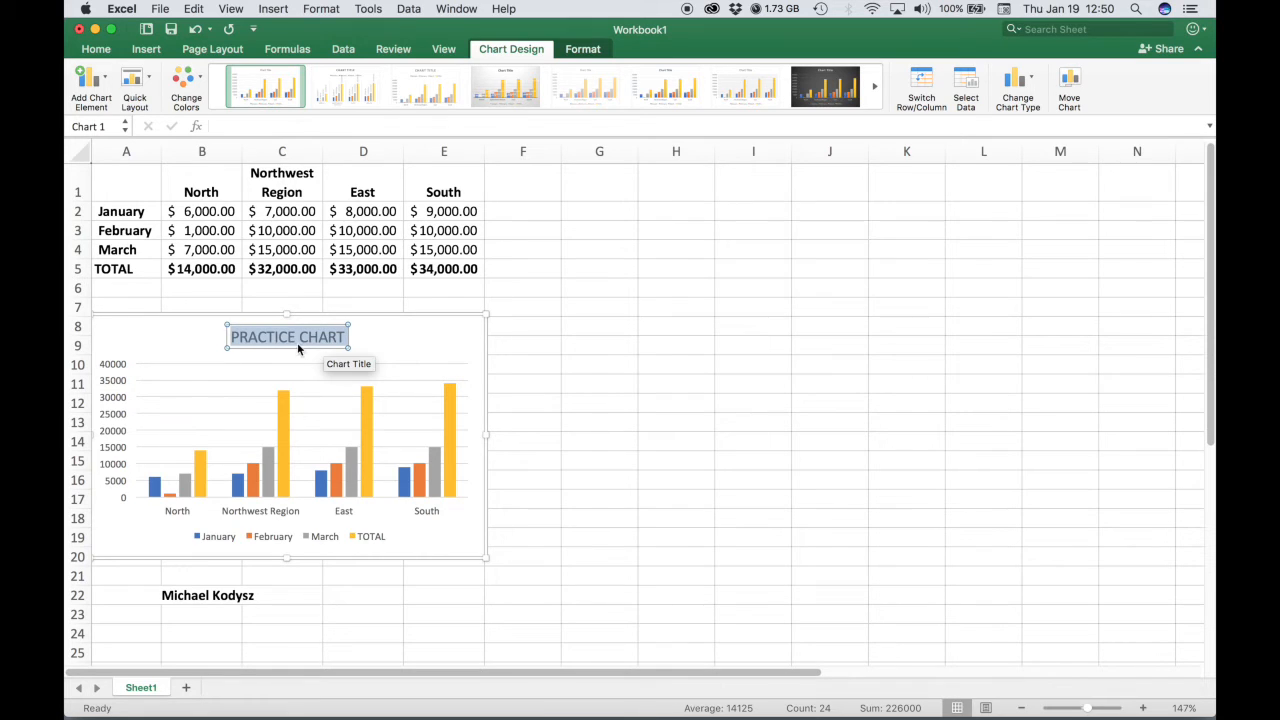
pyautogui.click(97, 50)
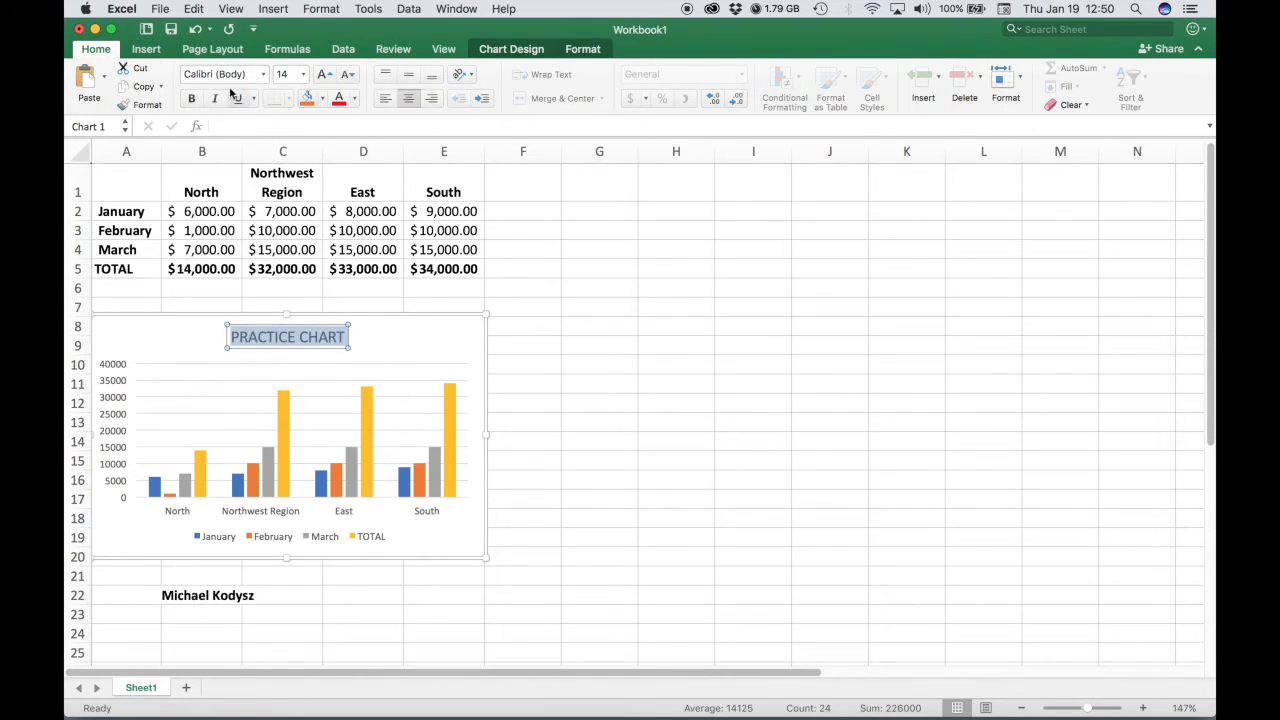
pyautogui.click(190, 100)
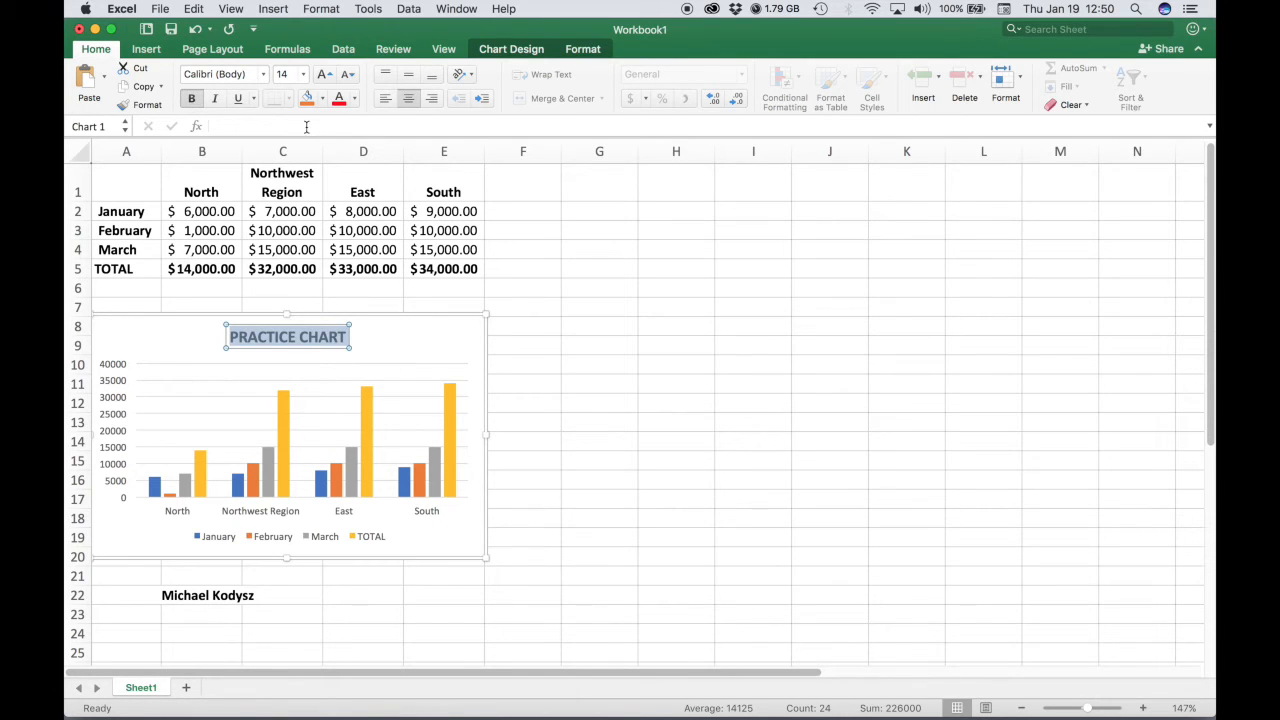
pyautogui.click(301, 75)
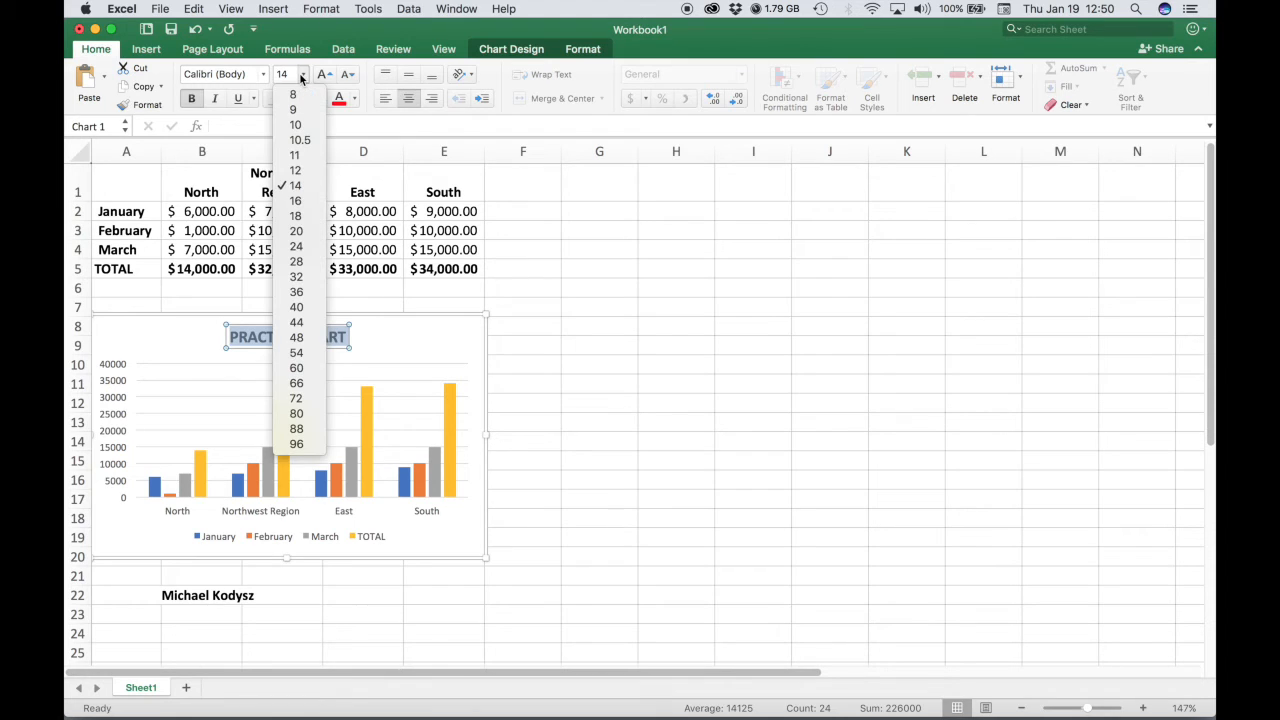
pyautogui.click(302, 217)
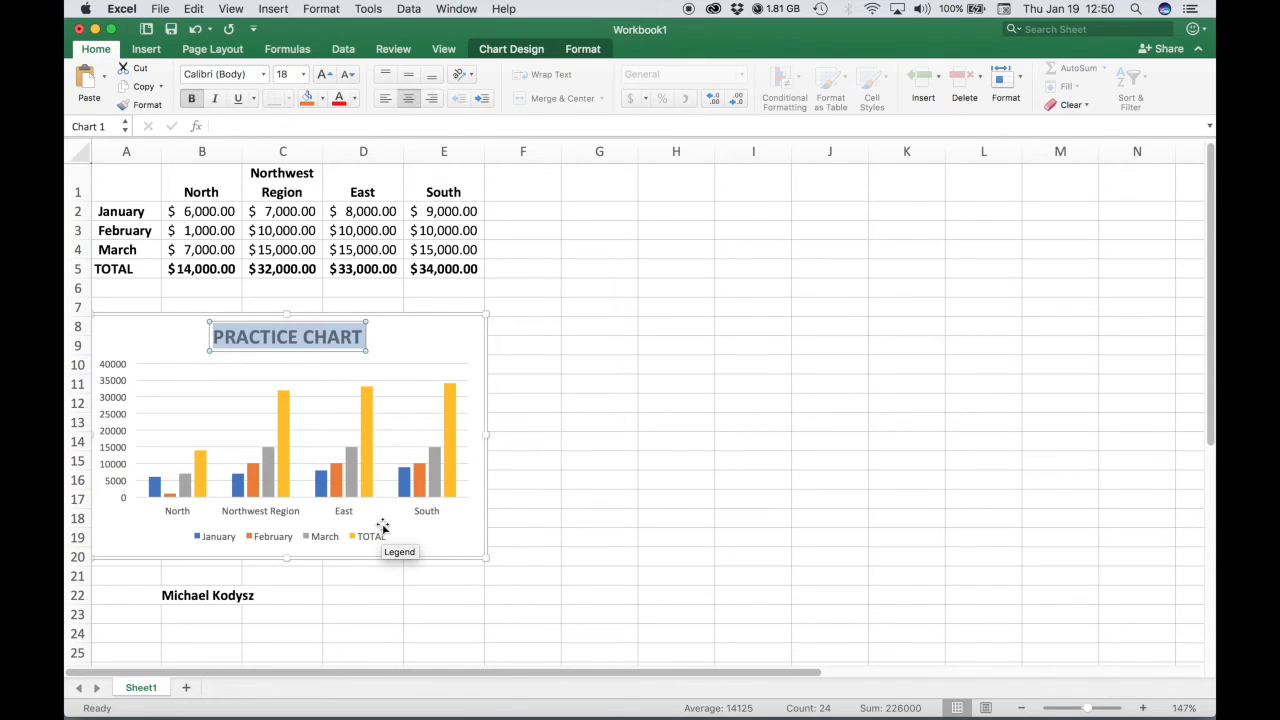
pyautogui.click(417, 335)
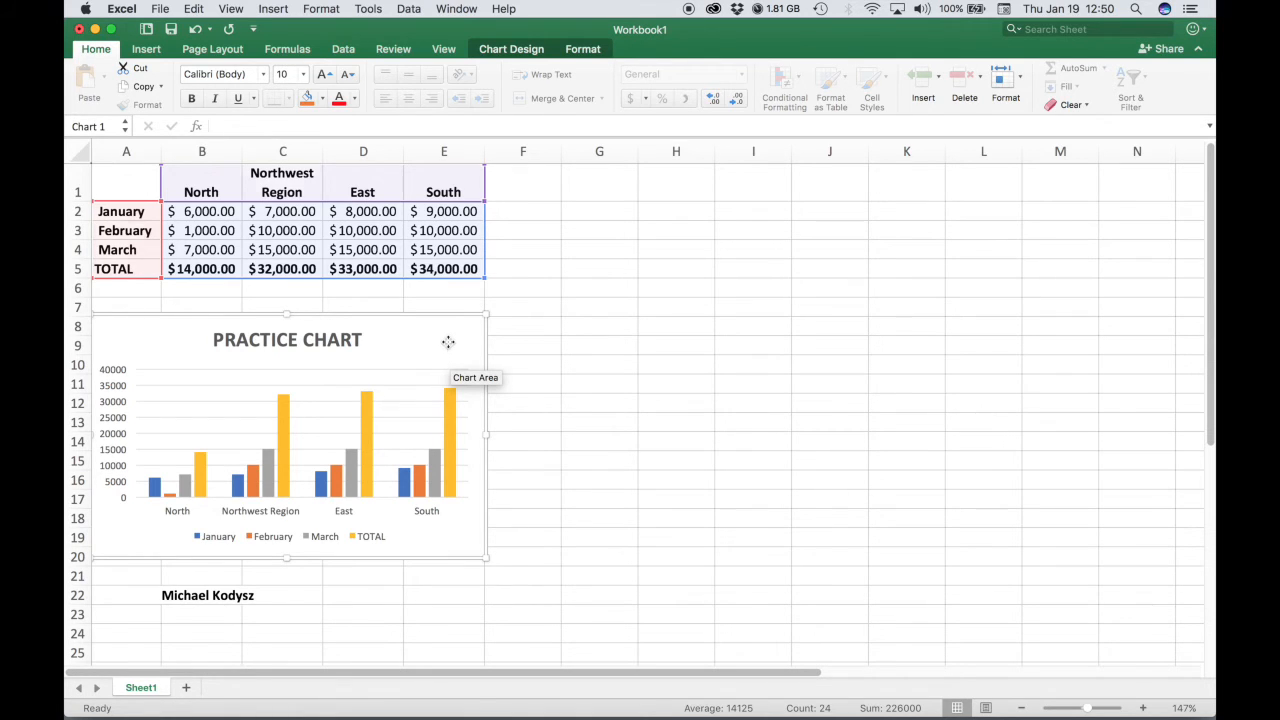
# Fill the chart area with a solid light green colour.
pyautogui.doubleClick(448, 342)
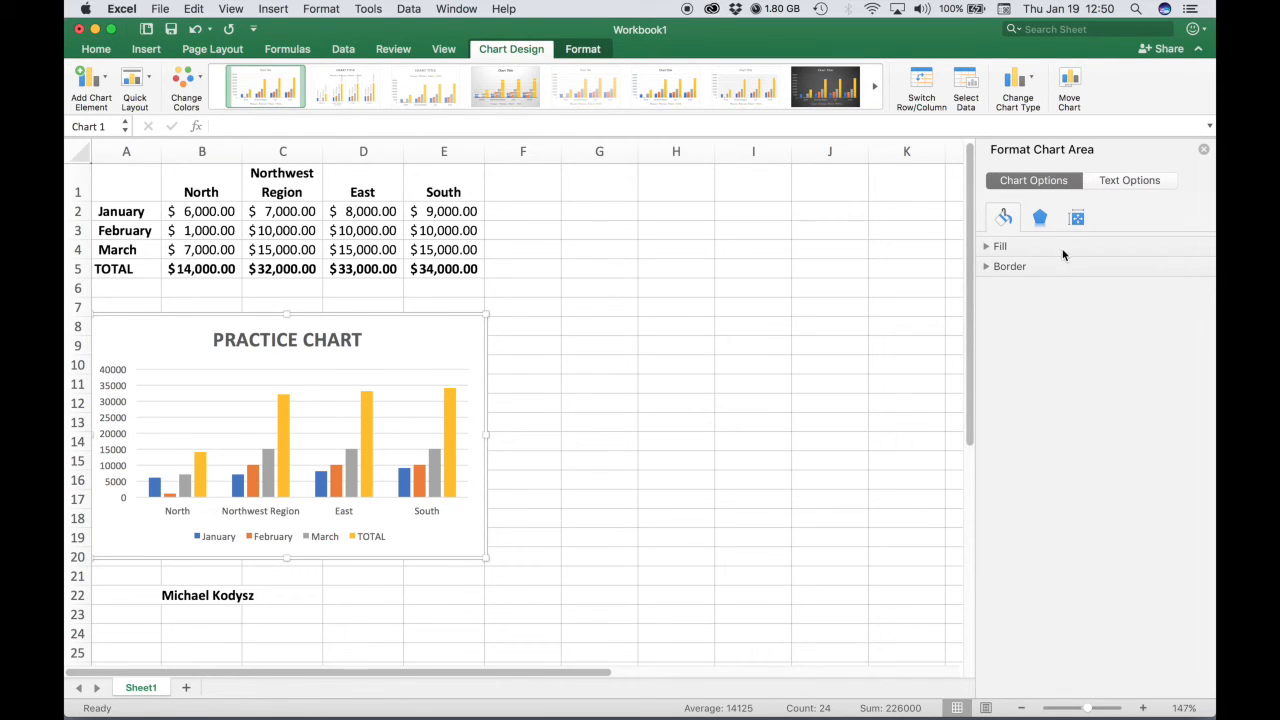
pyautogui.click(987, 247)
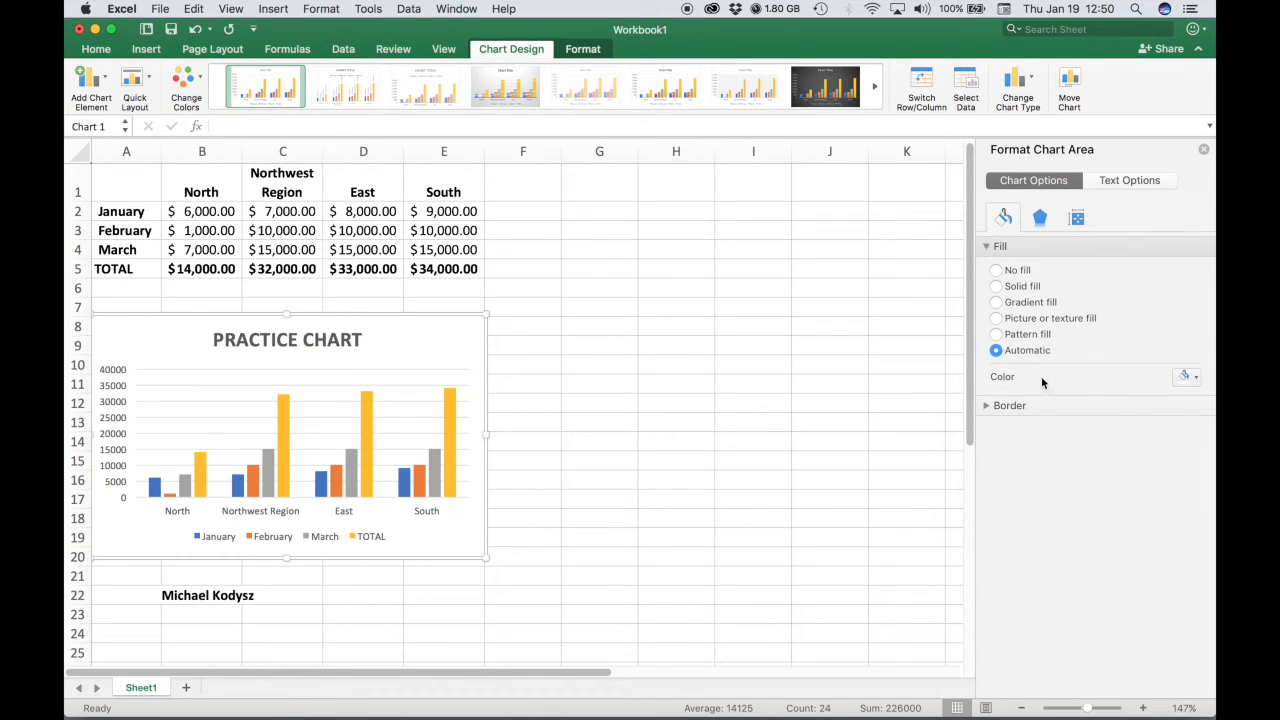
pyautogui.click(1197, 378)
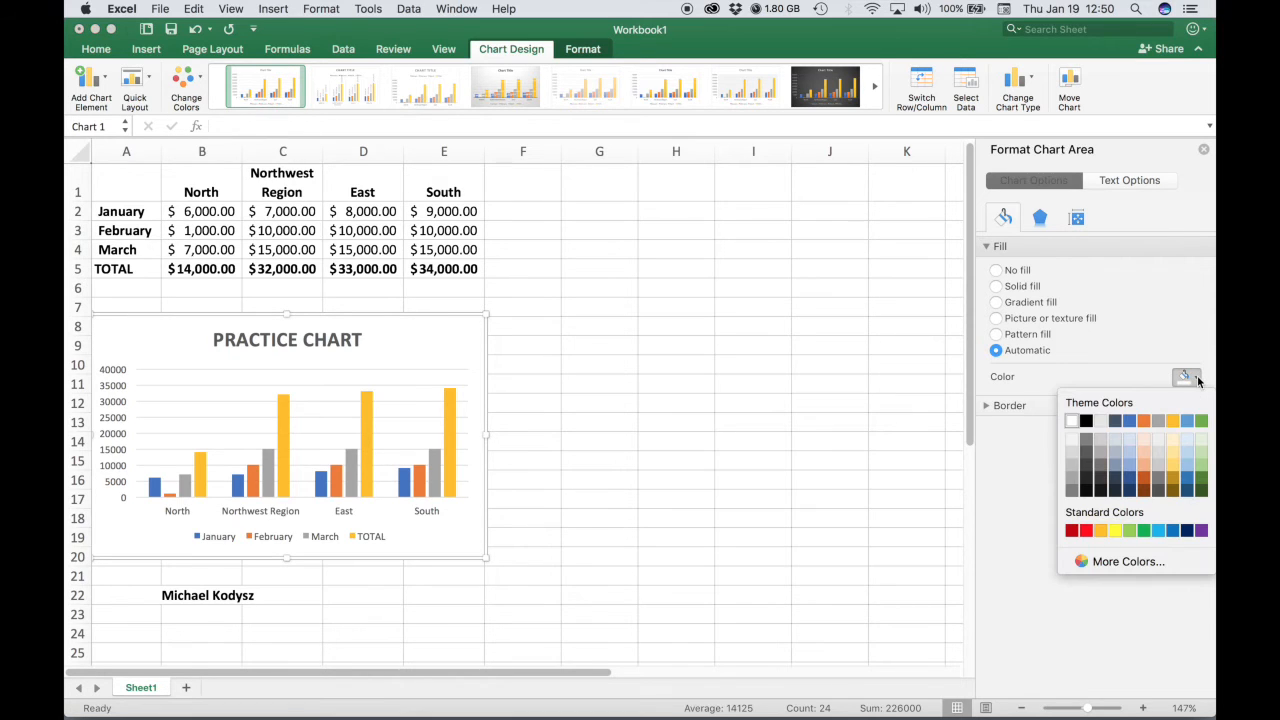
pyautogui.click(1201, 436)
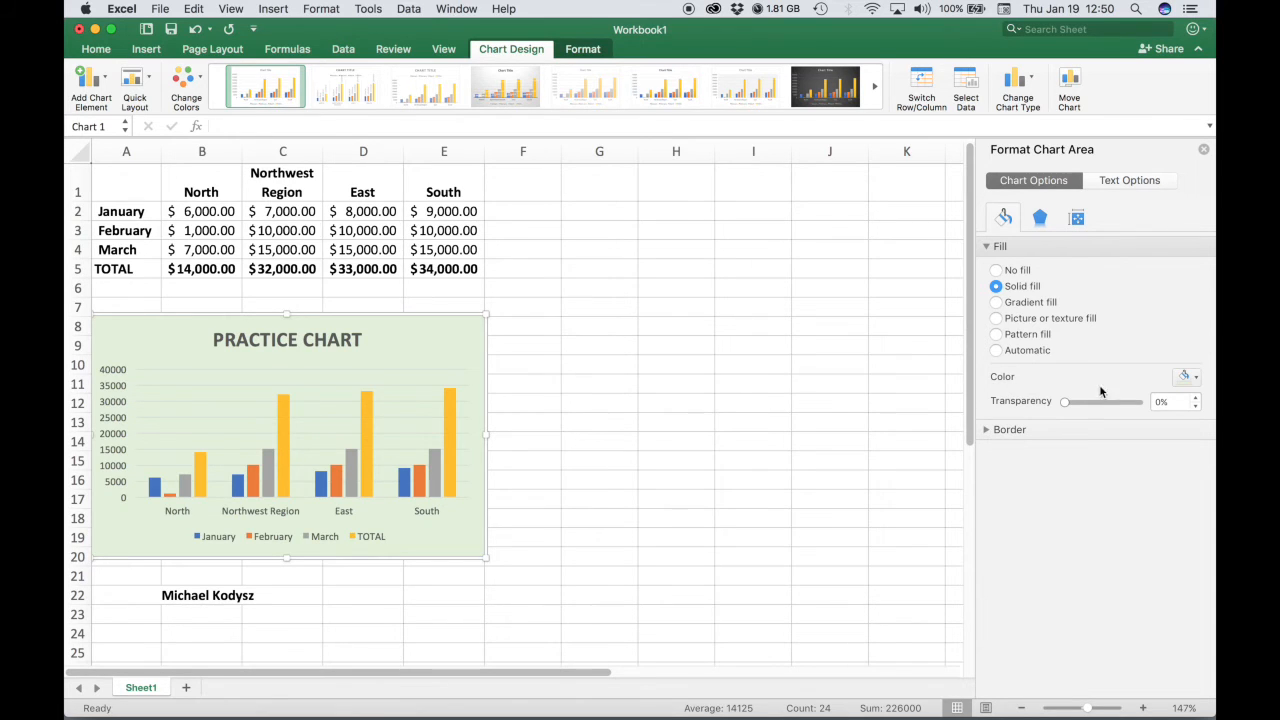
pyautogui.click(1194, 380)
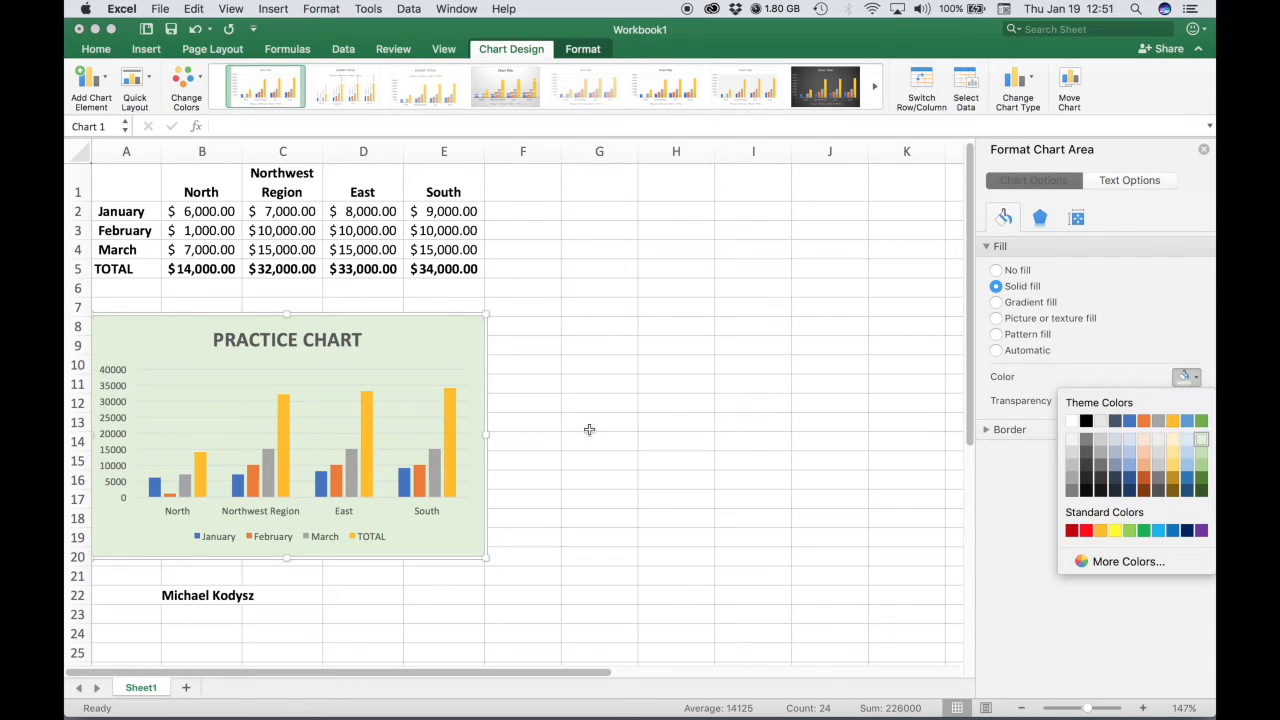
pyautogui.click(1188, 376)
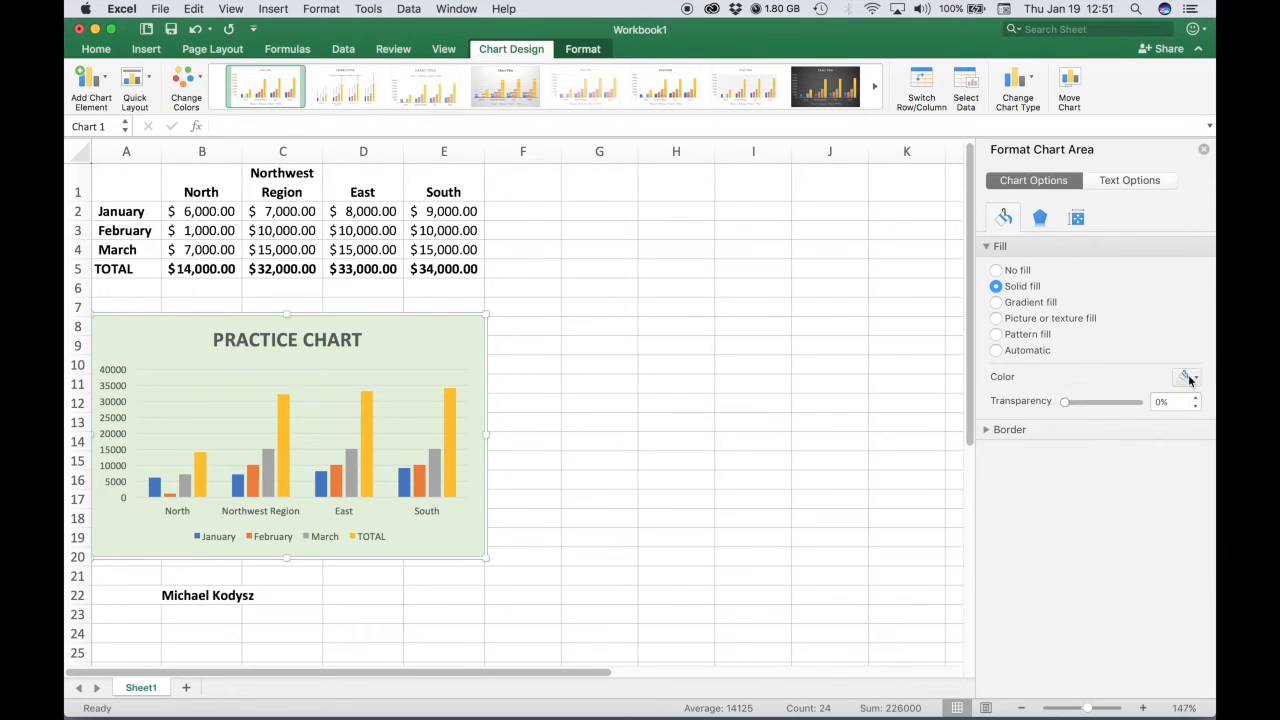
# Give the chart area a solid black border and raise its width to 3 pt.
pyautogui.click(986, 429)
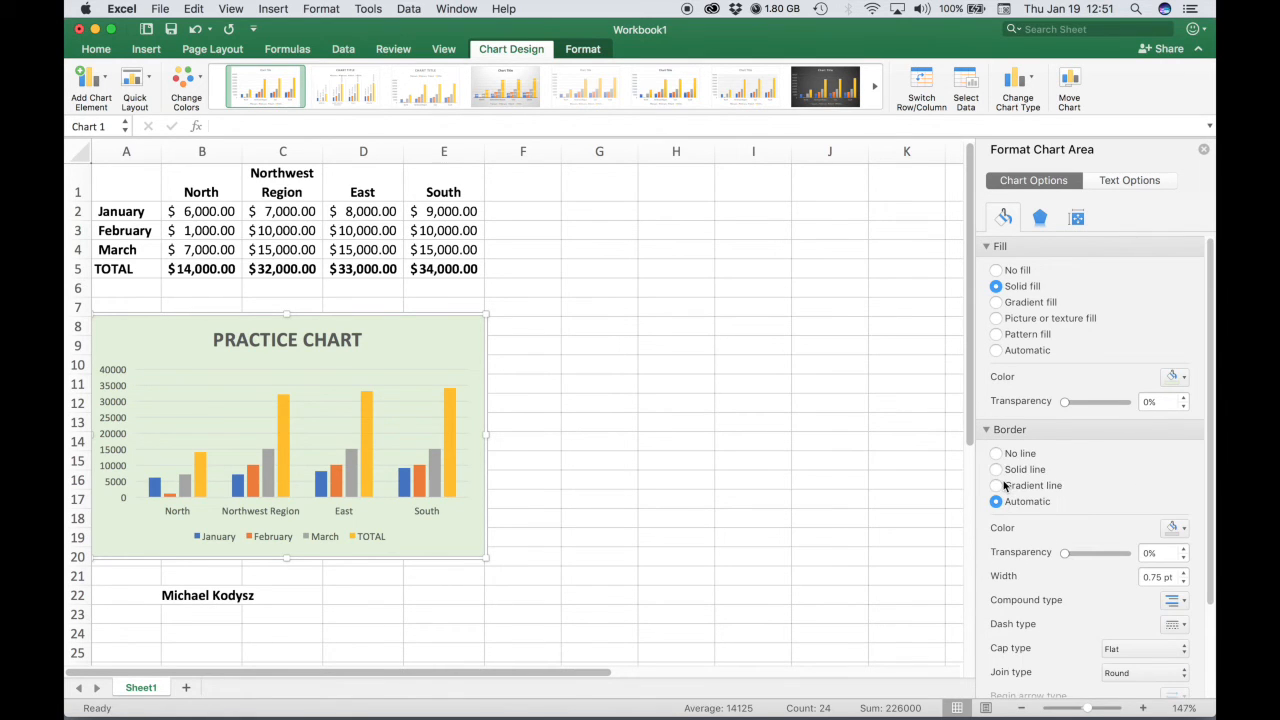
pyautogui.scroll(-3, 1210, 341)
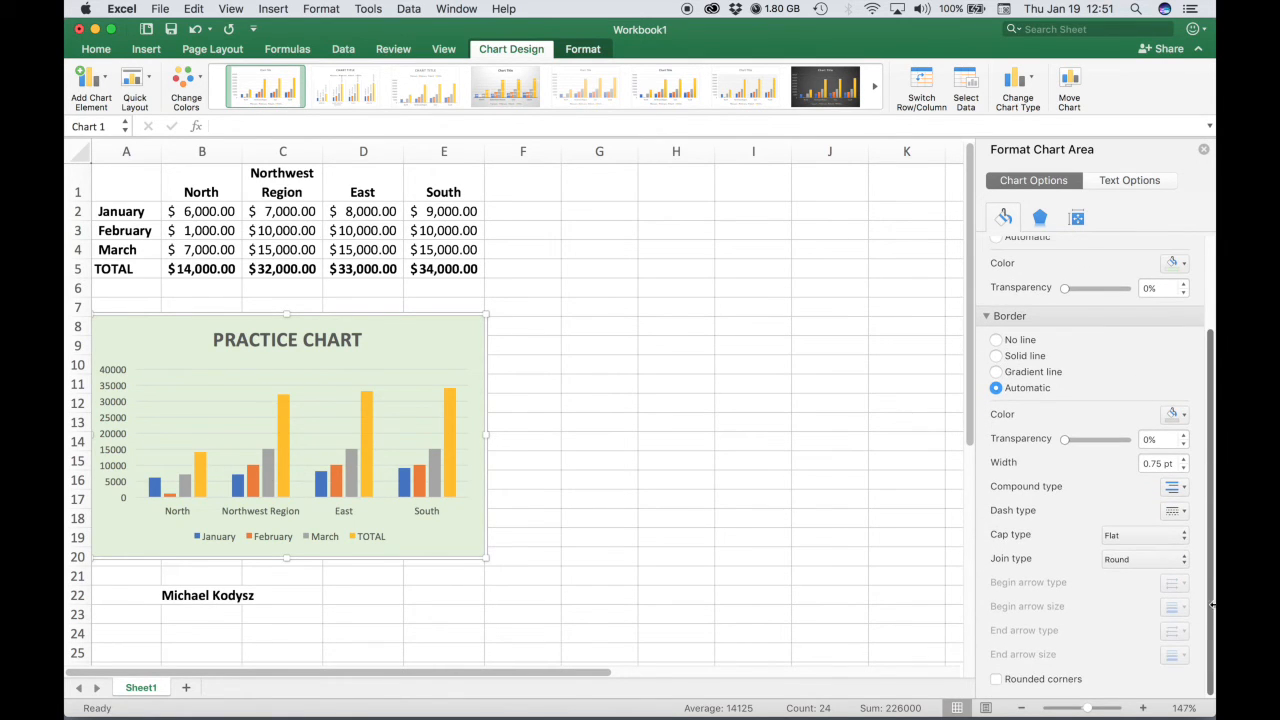
pyautogui.click(1176, 414)
pyautogui.click(1086, 458)
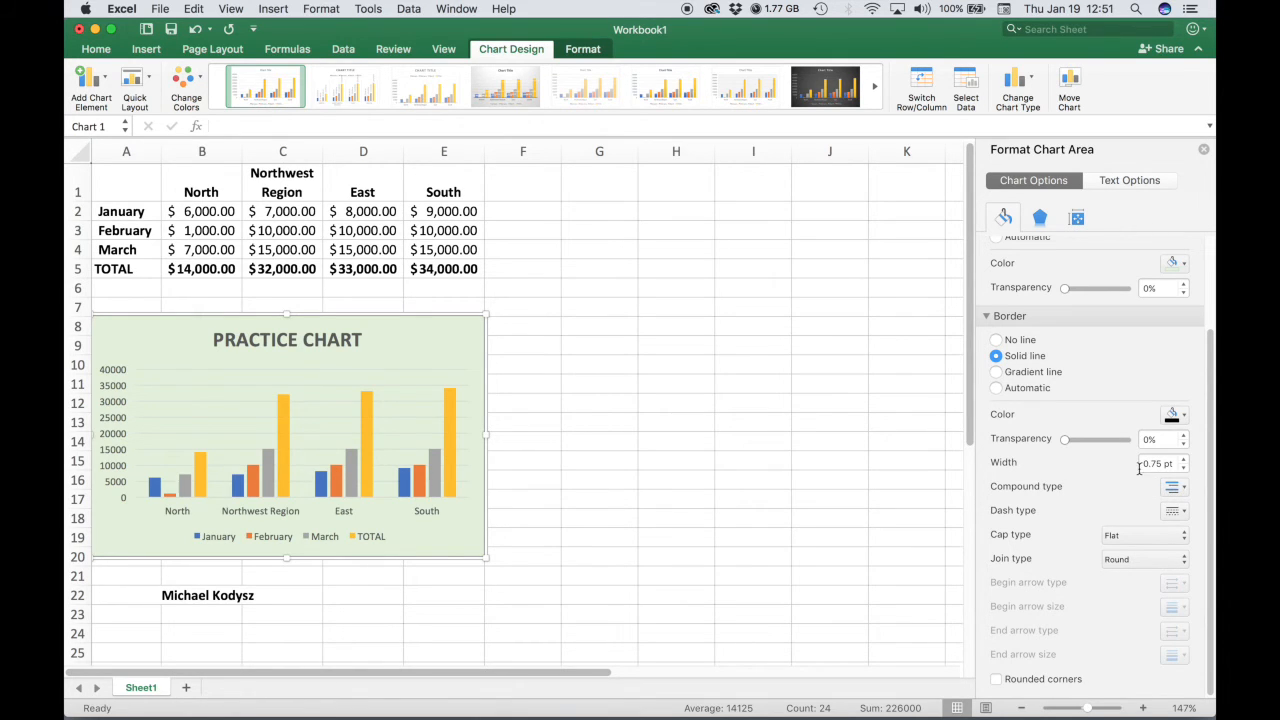
pyautogui.click(1183, 459)
pyautogui.click(1183, 459)
pyautogui.click(1183, 459)
pyautogui.click(1183, 459)
pyautogui.click(1183, 459)
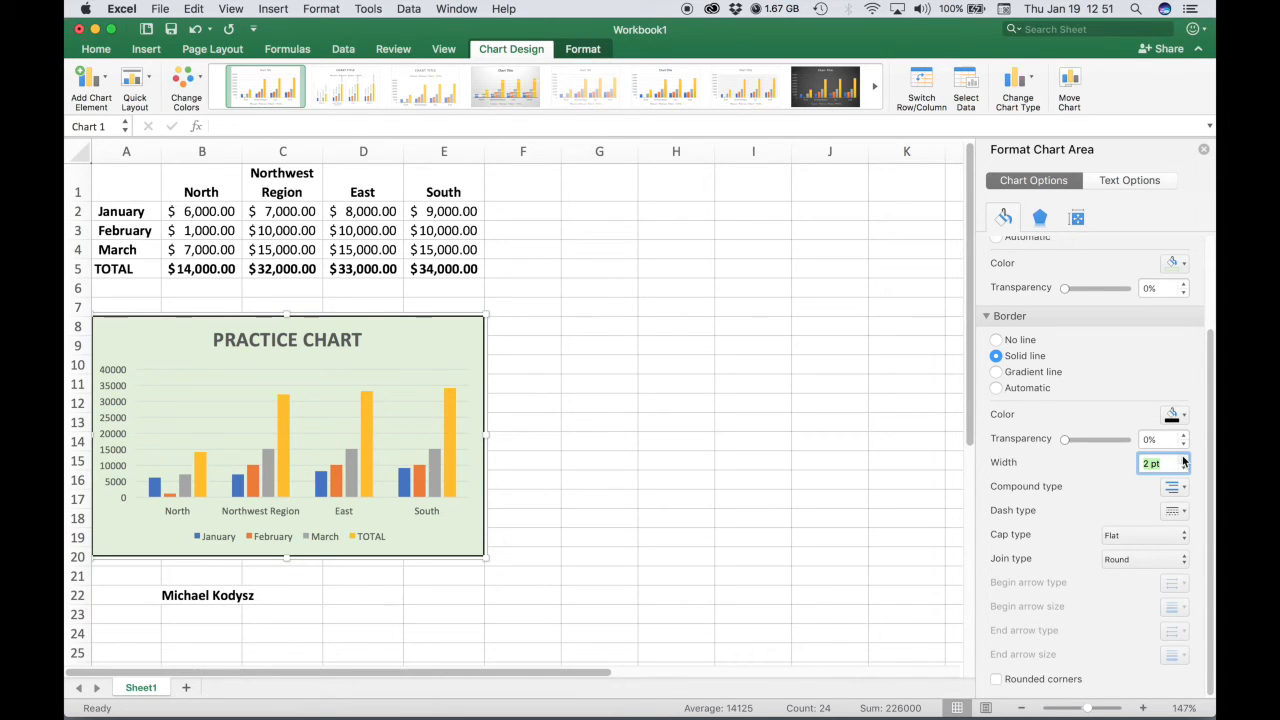
pyautogui.click(1183, 459)
pyautogui.click(1183, 459)
pyautogui.click(1183, 459)
pyautogui.click(1183, 459)
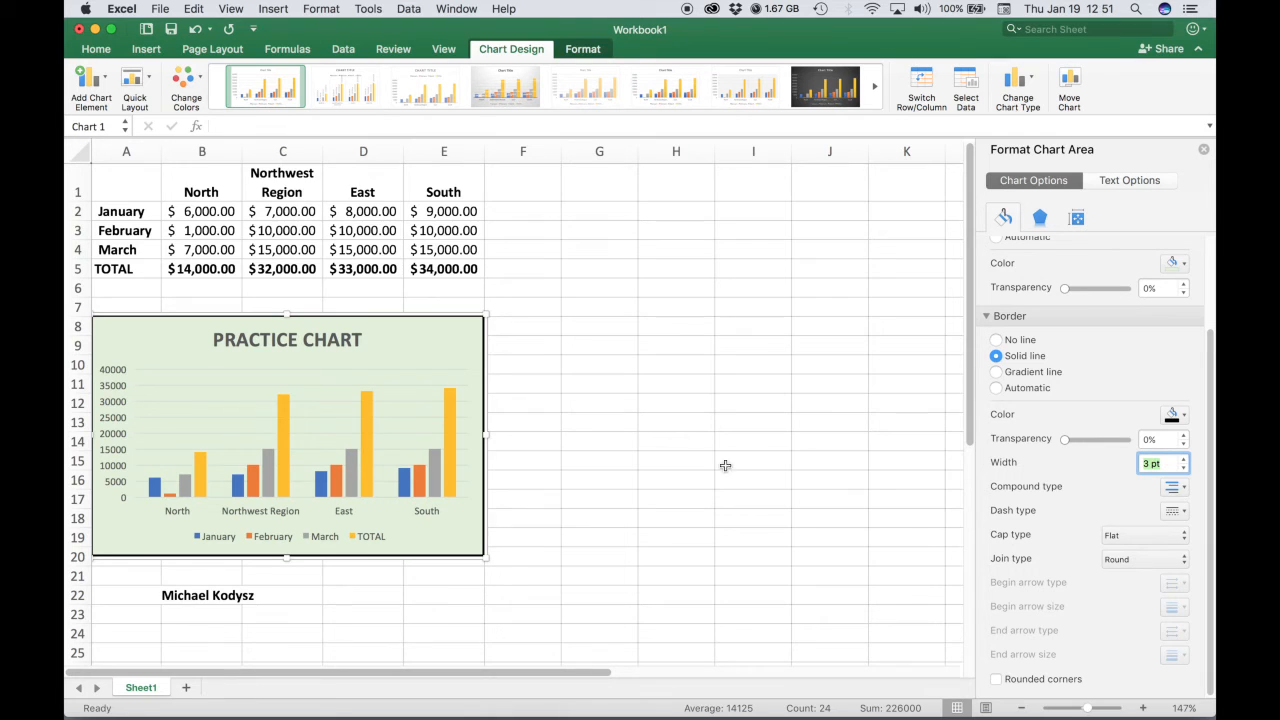
pyautogui.click(621, 456)
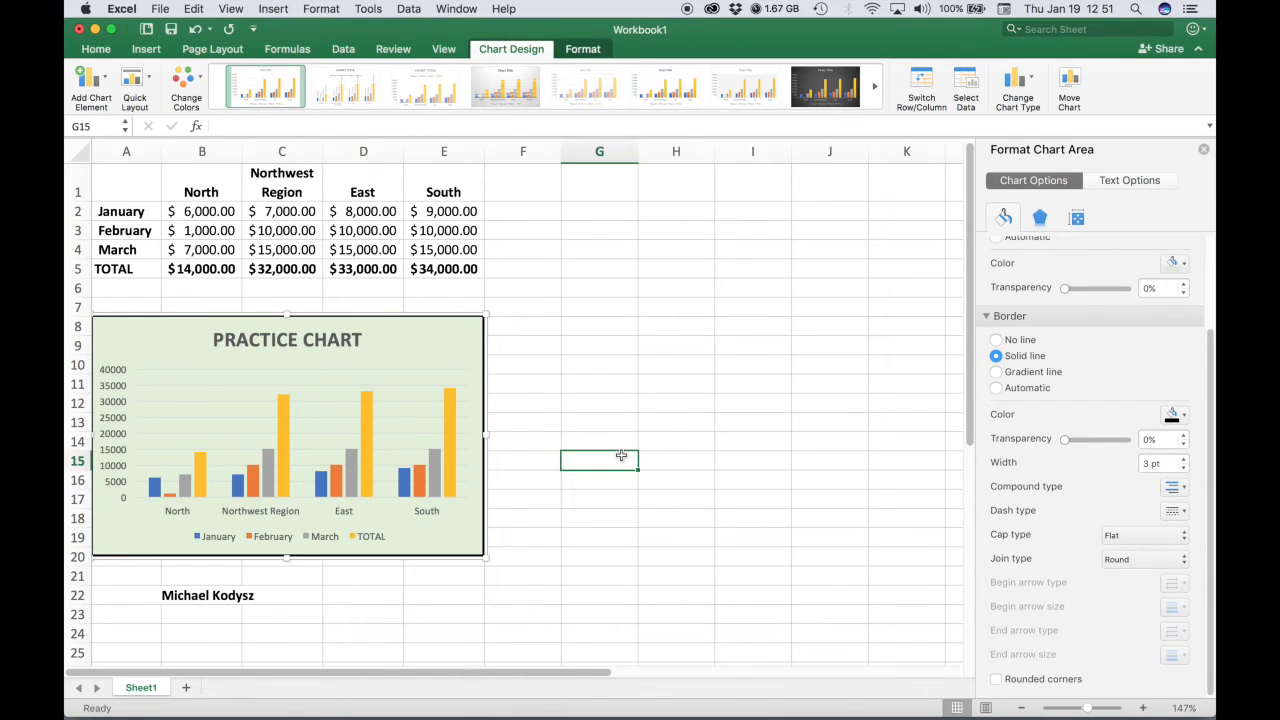
# Set the chart border width to 1 pt.
pyautogui.click(526, 422)
pyautogui.click(473, 372)
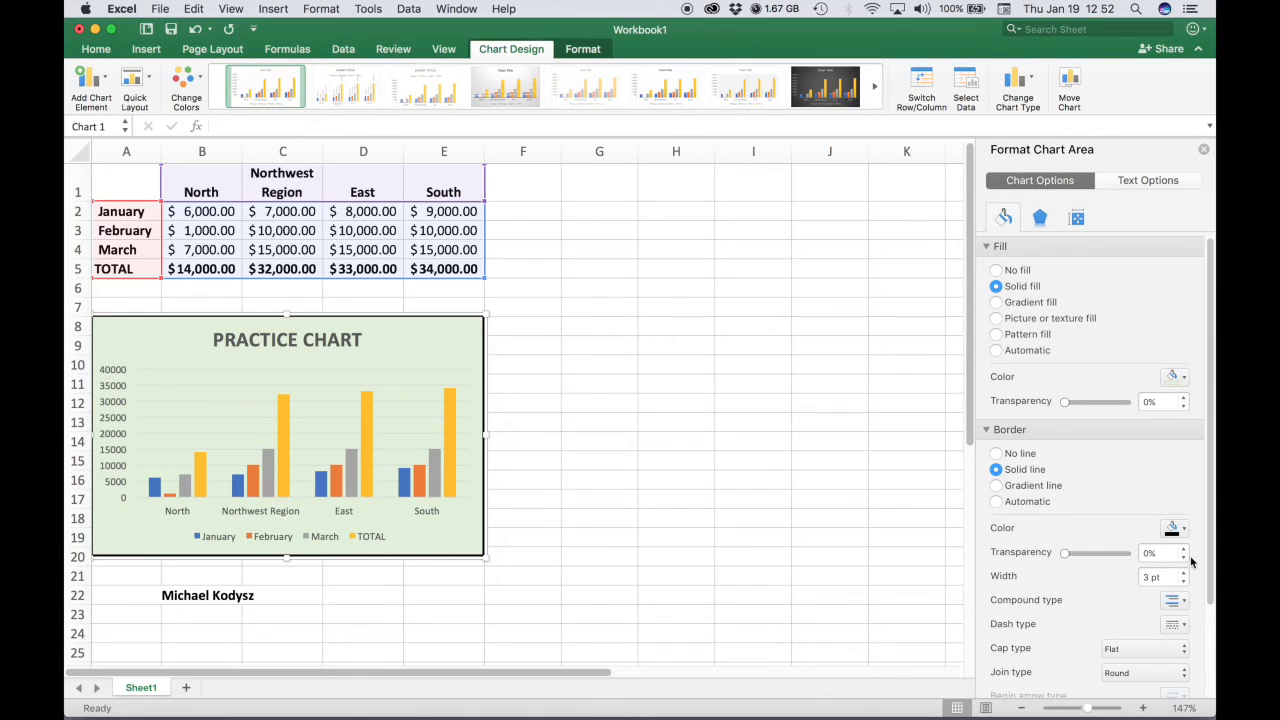
pyautogui.moveTo(1162, 577); pyautogui.dragTo(1109, 576)
pyautogui.write('1')
pyautogui.press('Return')
pyautogui.click(845, 460)
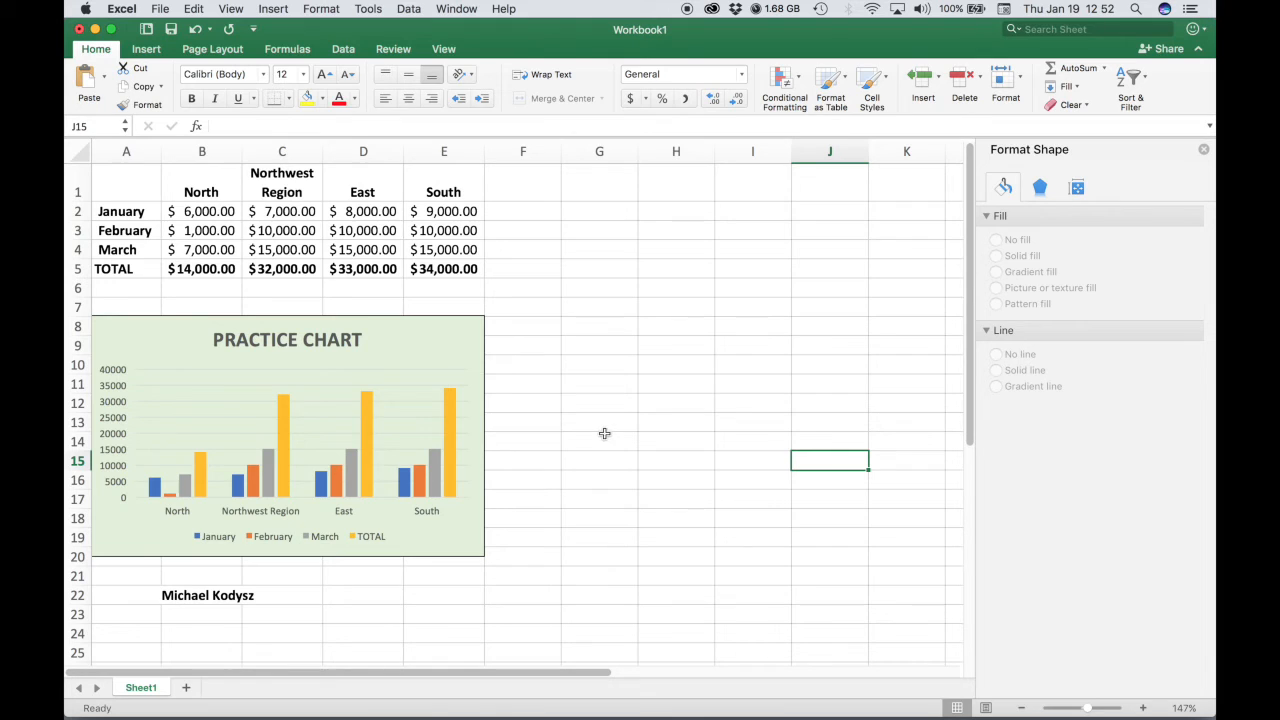
# Move the chart legend to the right side of the chart.
pyautogui.click(275, 539)
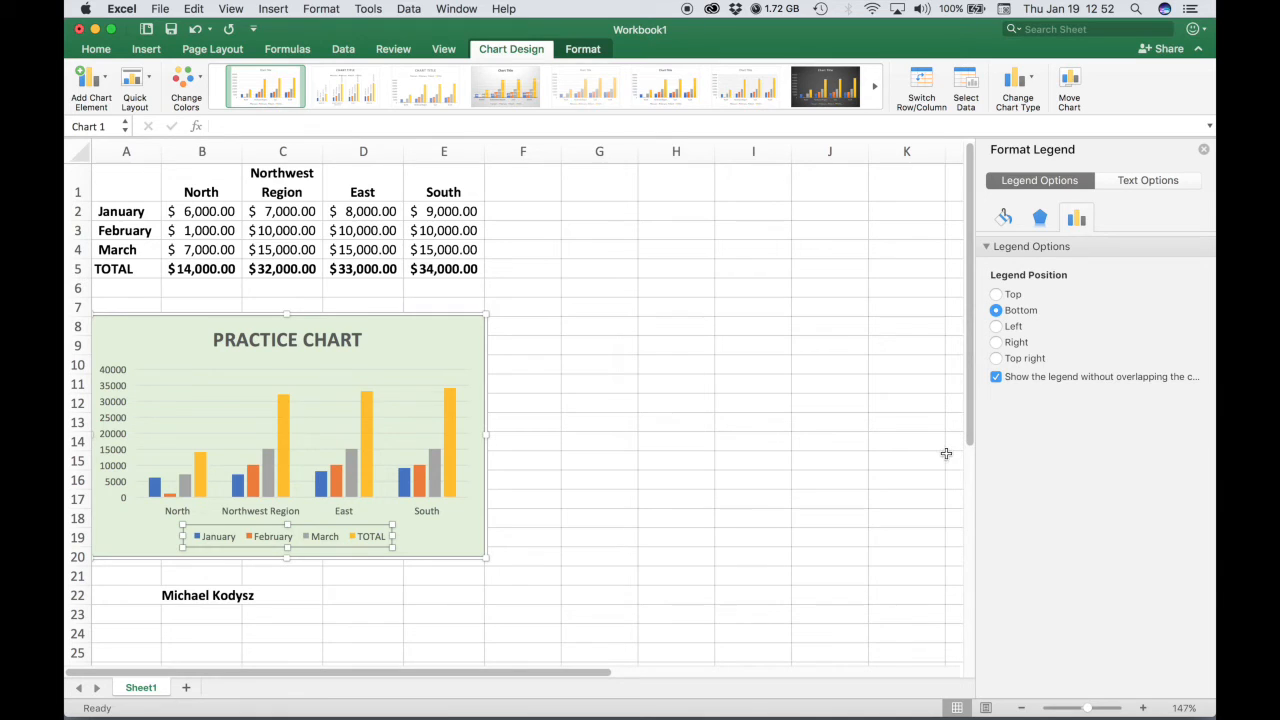
pyautogui.click(996, 342)
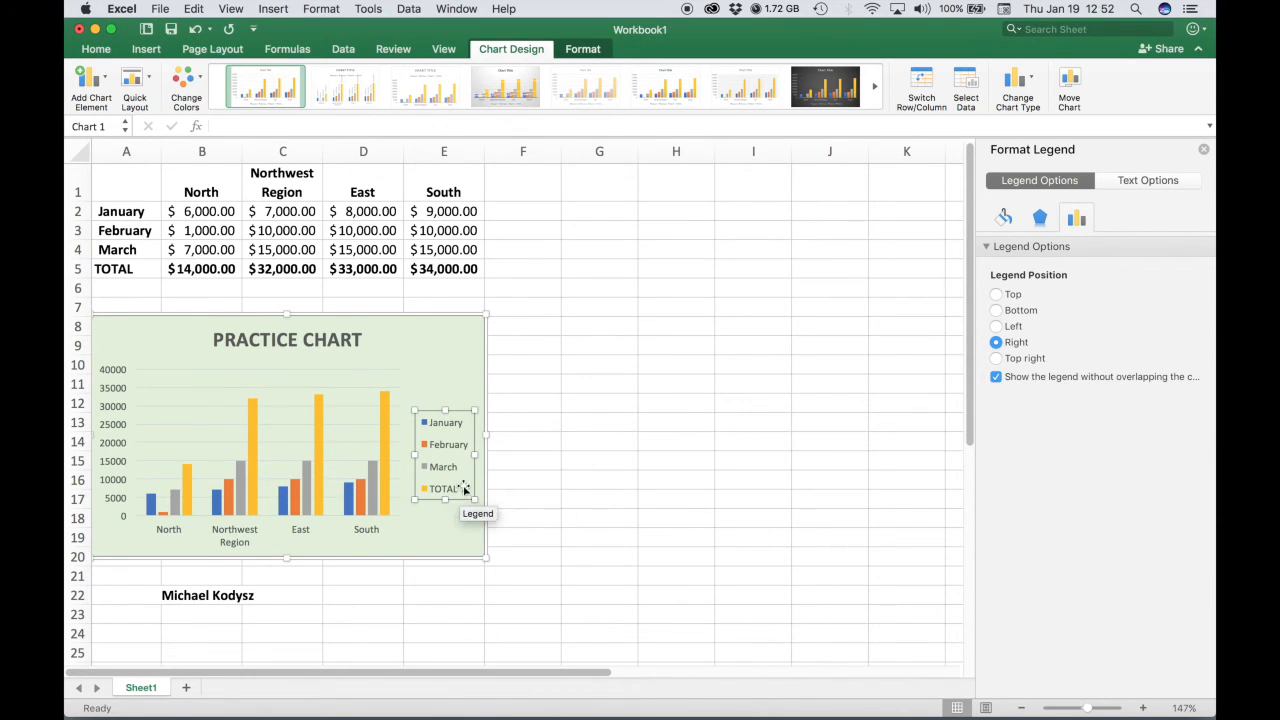
pyautogui.click(736, 404)
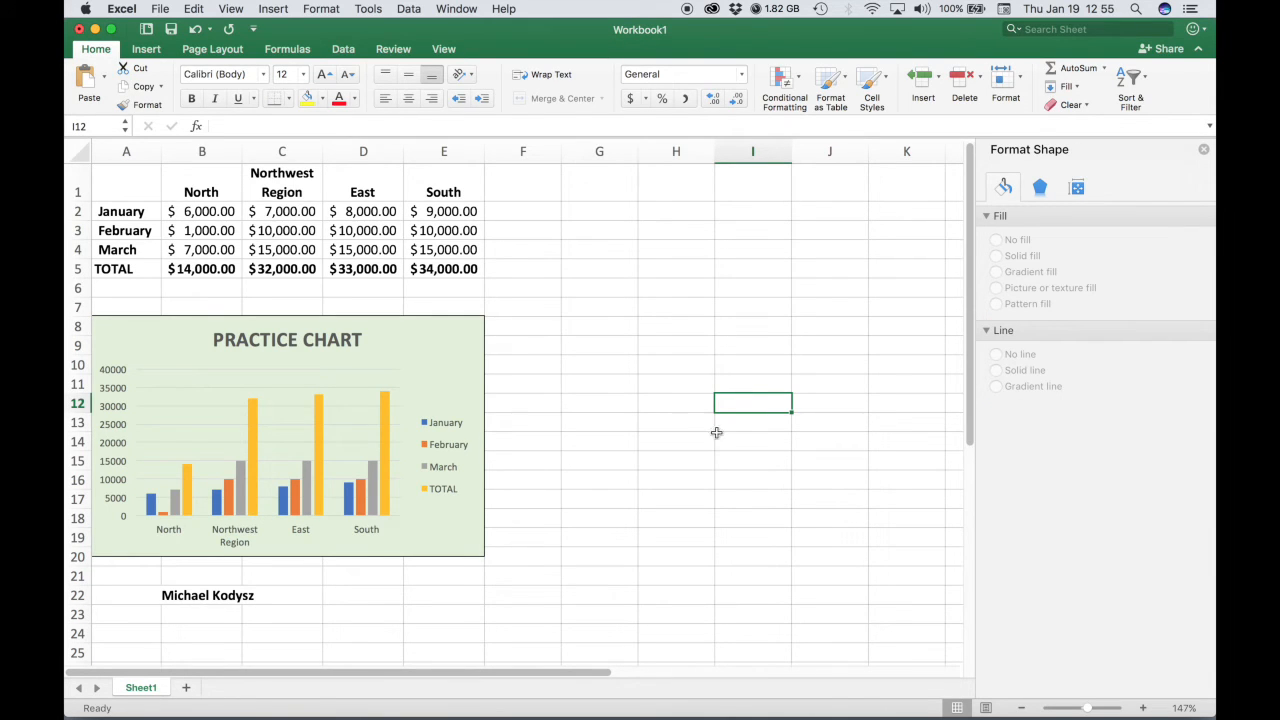
# Switch the major gridlines to a gradient line and rearrange its gradient stops.
pyautogui.click(350, 386)
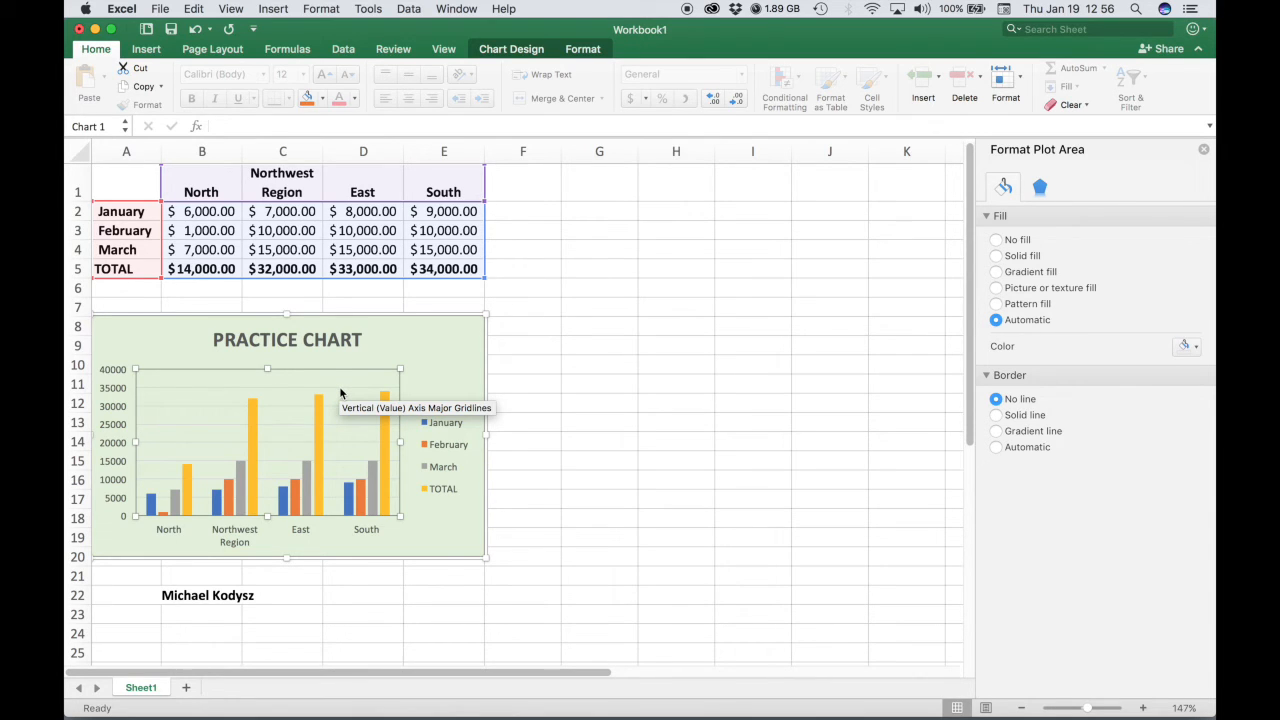
pyautogui.click(340, 393)
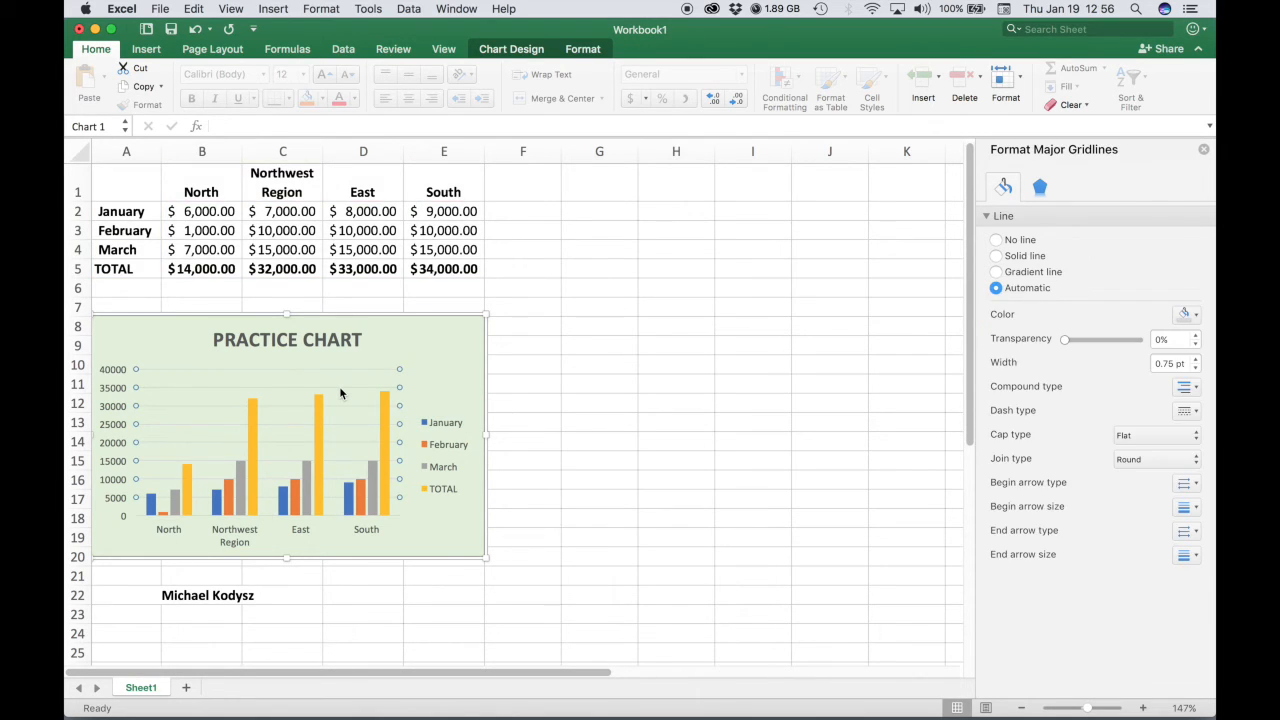
pyautogui.rightClick(340, 393)
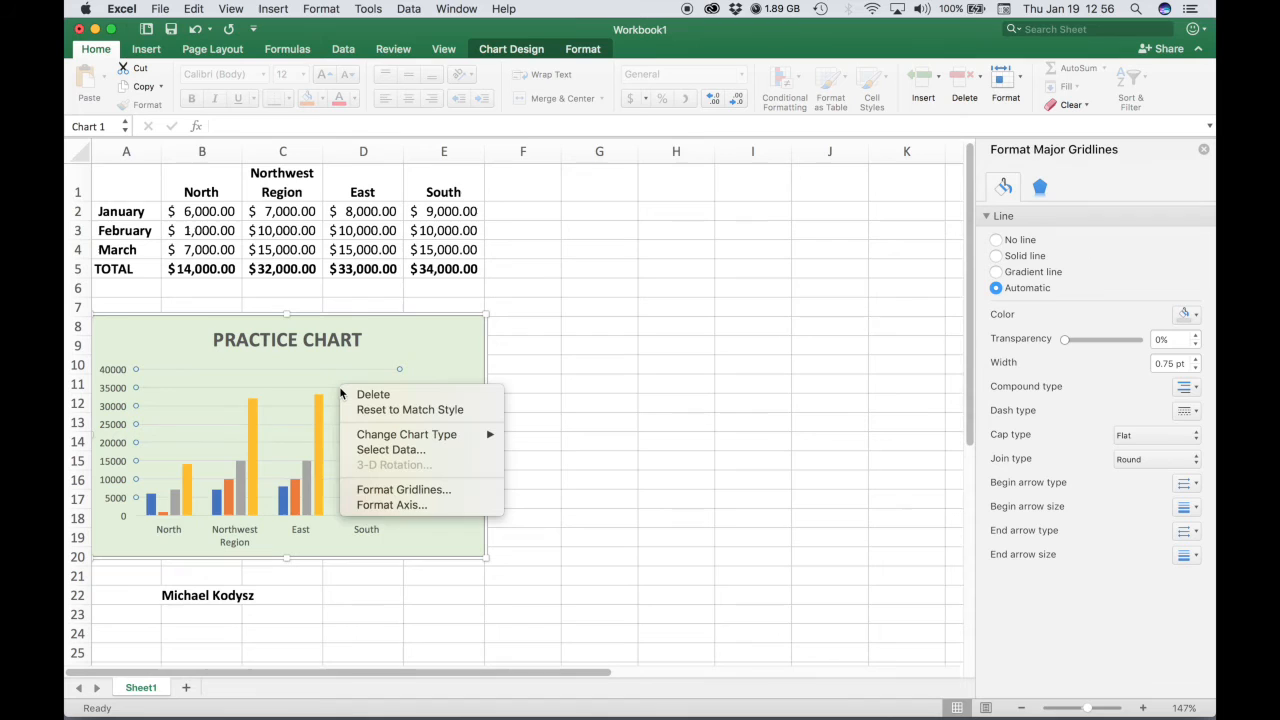
pyautogui.click(370, 490)
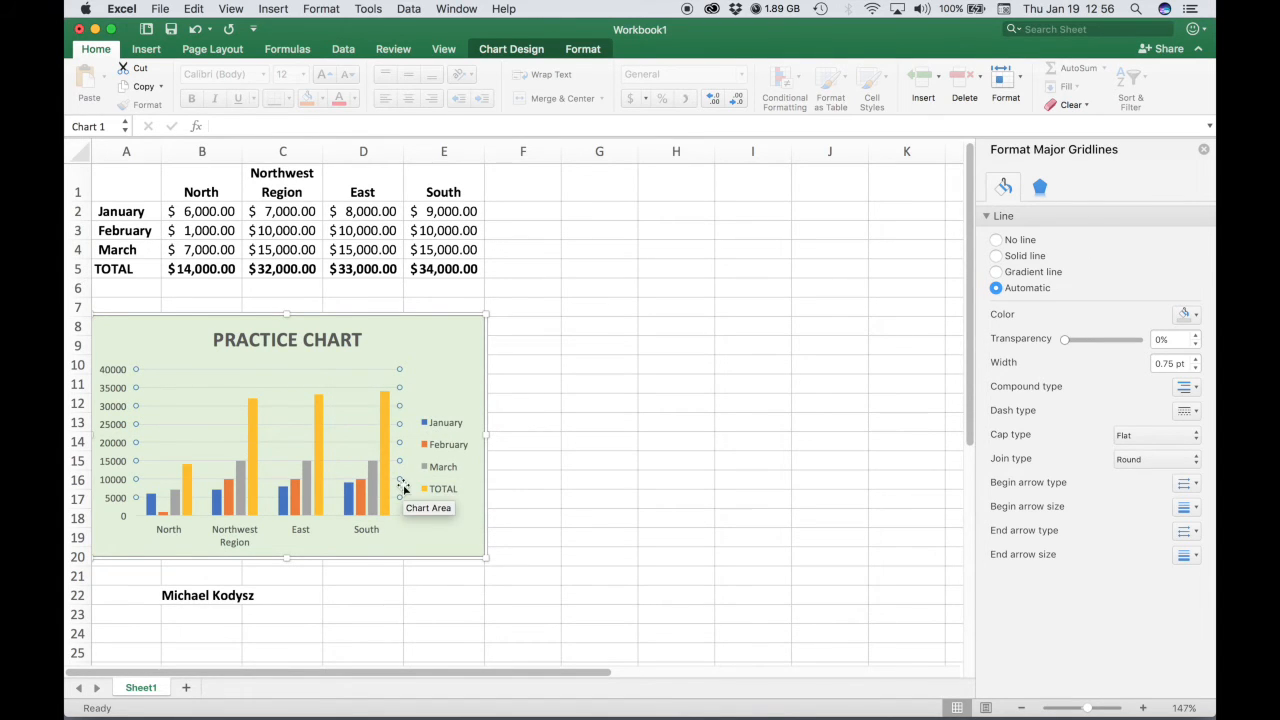
pyautogui.click(997, 272)
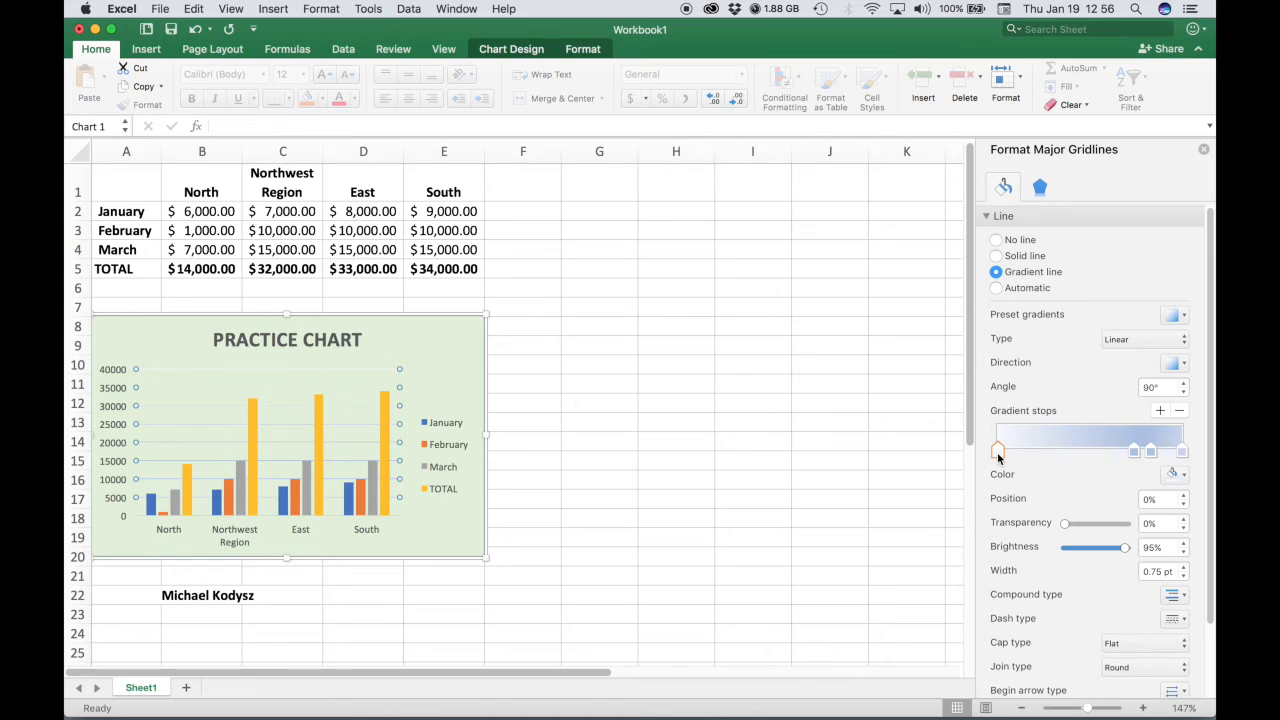
pyautogui.moveTo(998, 457)
pyautogui.moveTo(998, 456); pyautogui.dragTo(1138, 214)
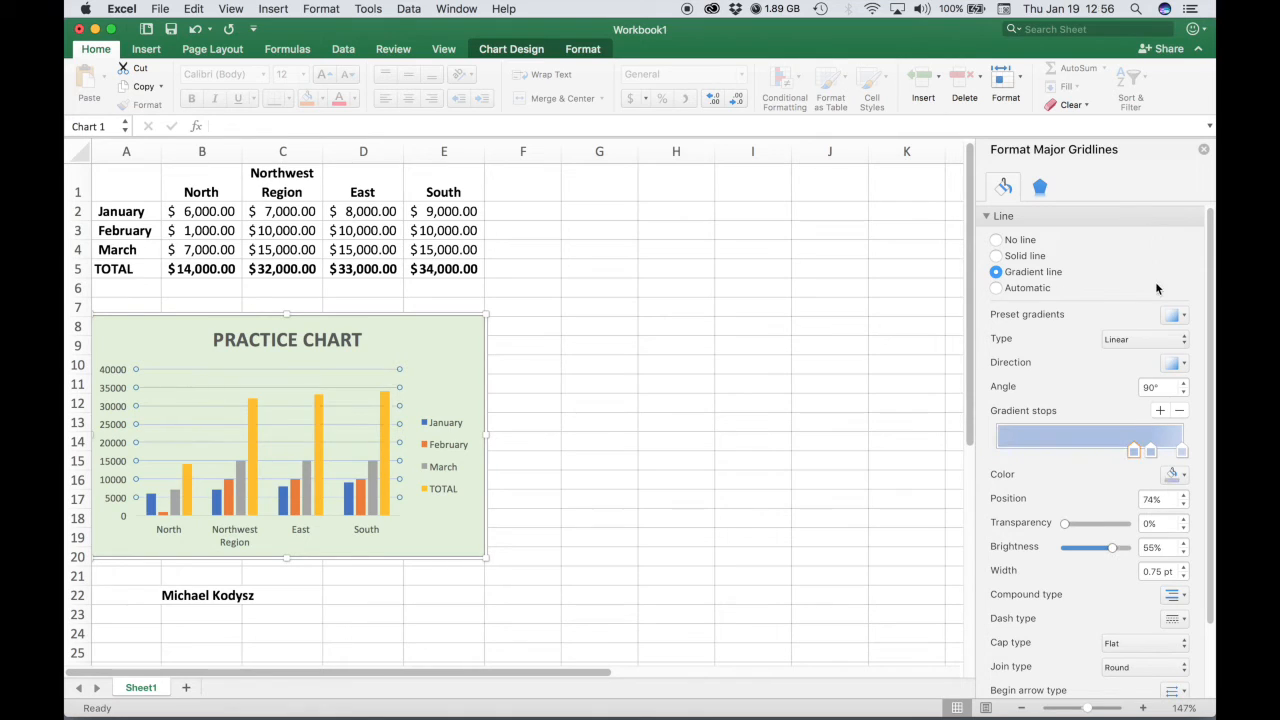
pyautogui.moveTo(1135, 456); pyautogui.dragTo(993, 458)
pyautogui.moveTo(1149, 456); pyautogui.dragTo(1017, 454)
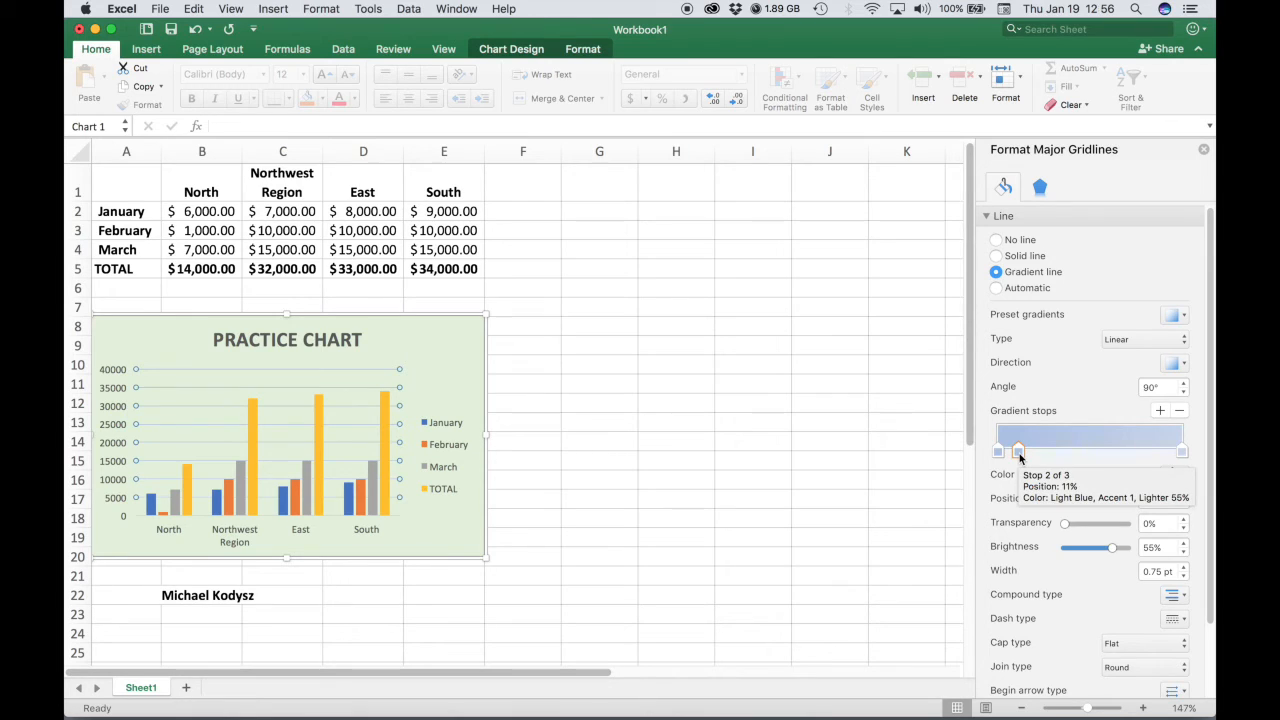
# Change the gridline gradient direction and colour its end stop light blue.
pyautogui.click(1184, 364)
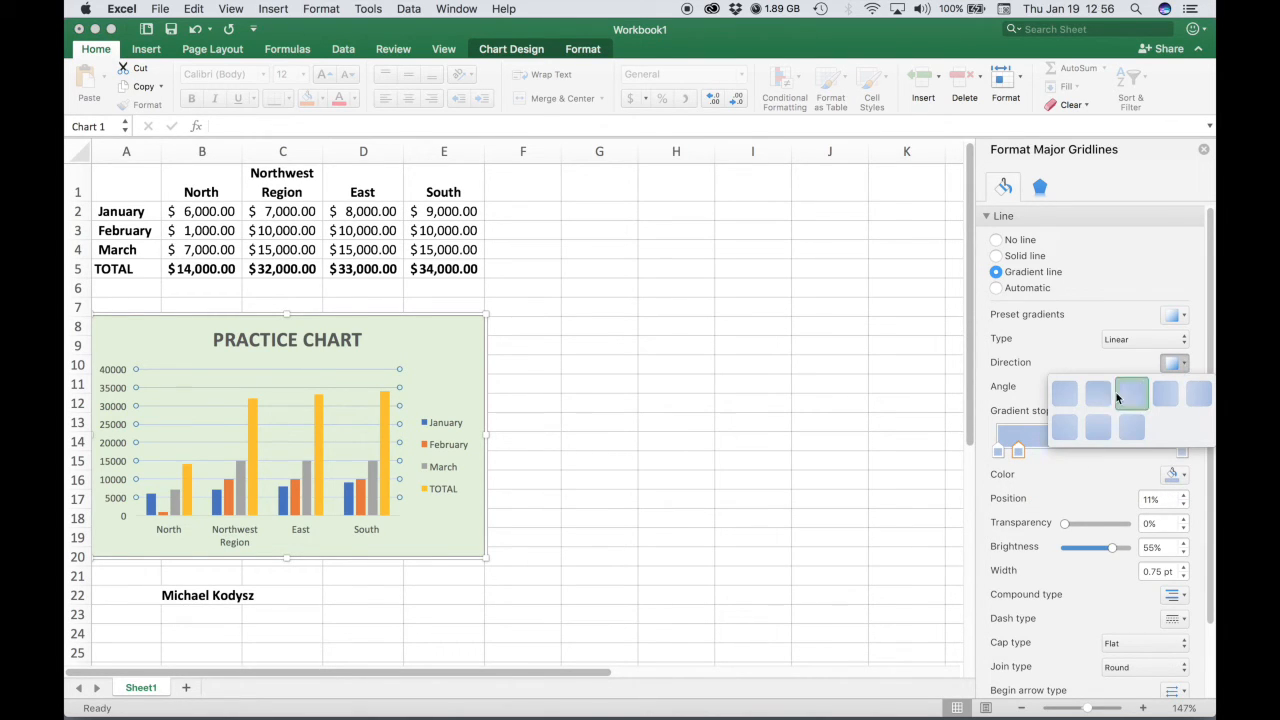
pyautogui.click(1105, 405)
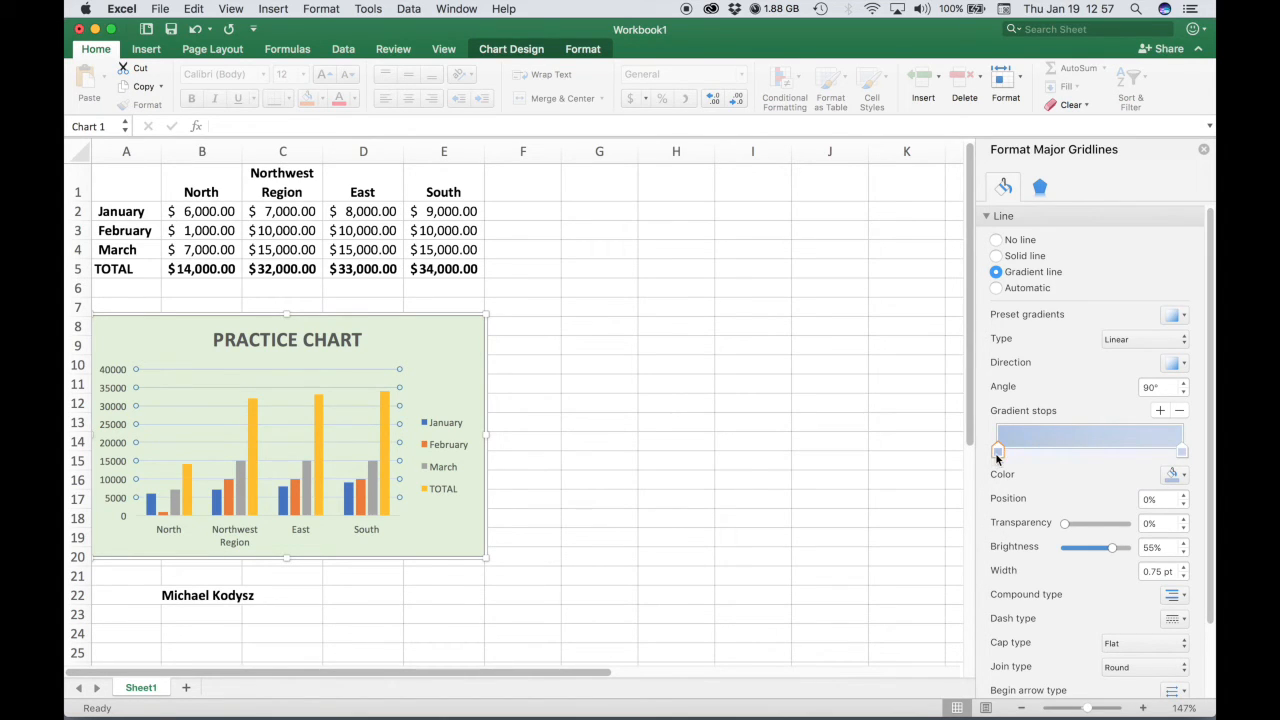
pyautogui.click(1182, 455)
pyautogui.click(1000, 455)
pyautogui.click(1181, 454)
pyautogui.click(1184, 478)
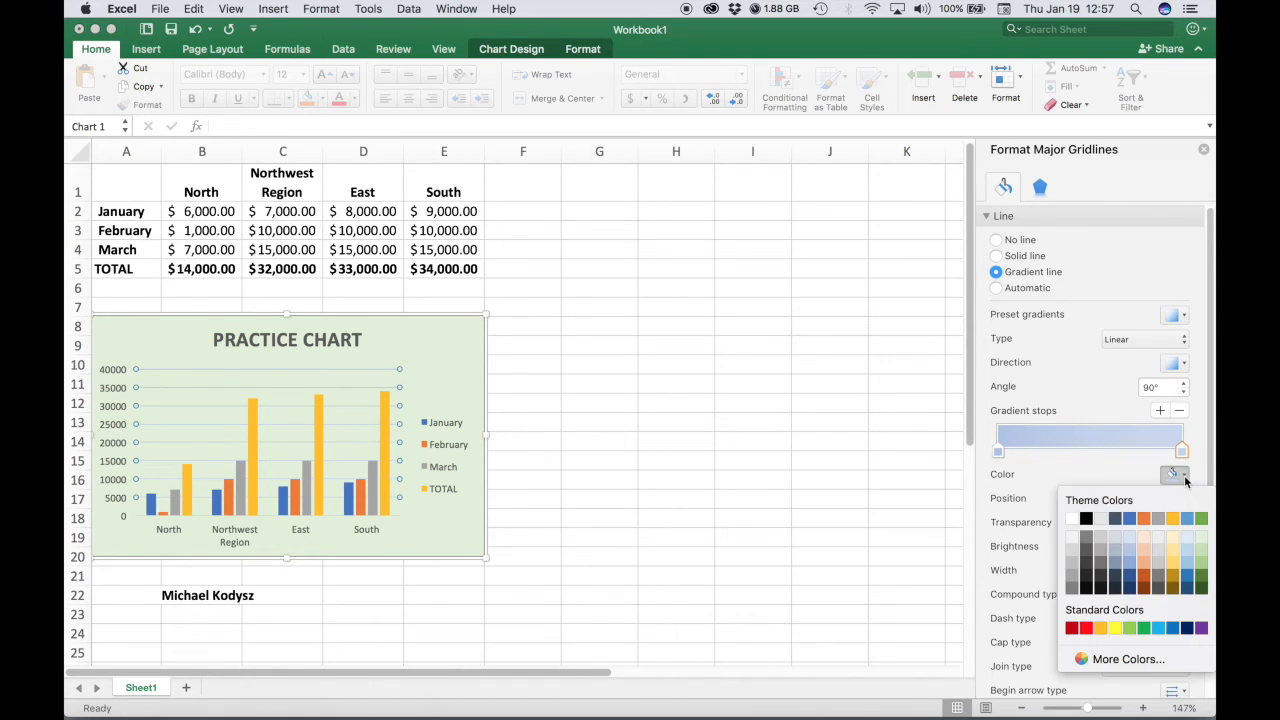
pyautogui.click(1188, 541)
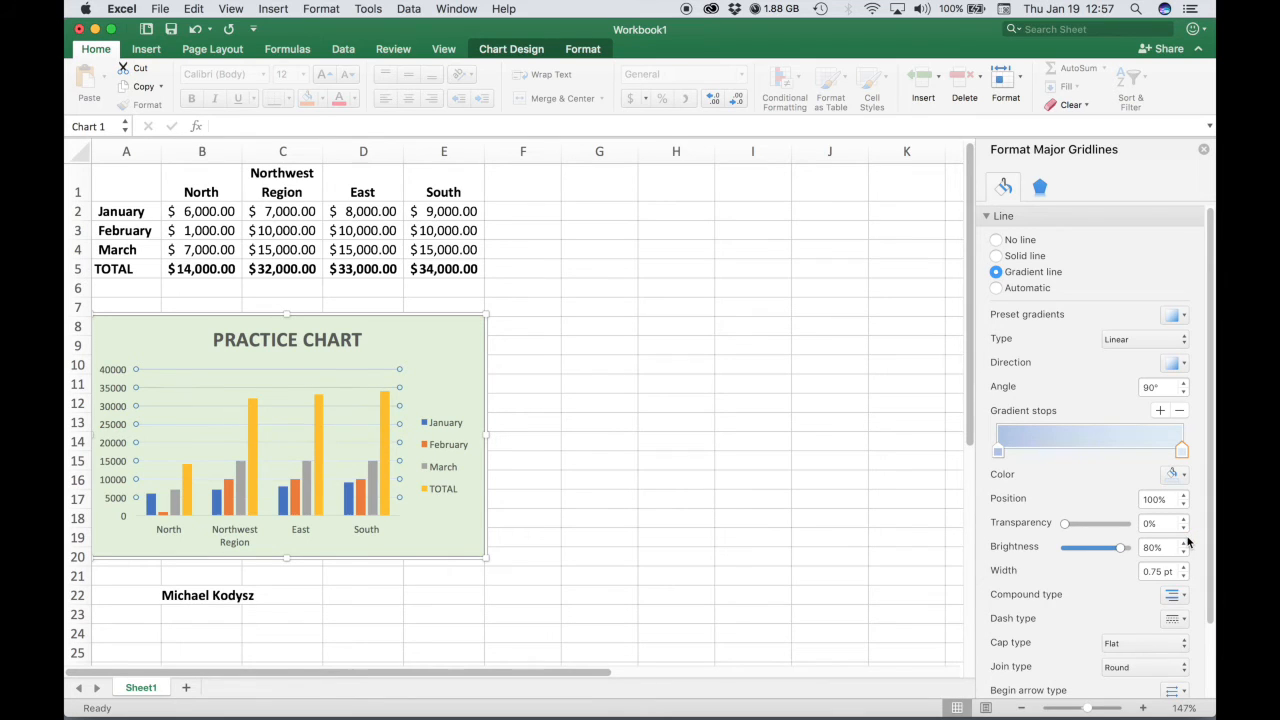
pyautogui.click(615, 474)
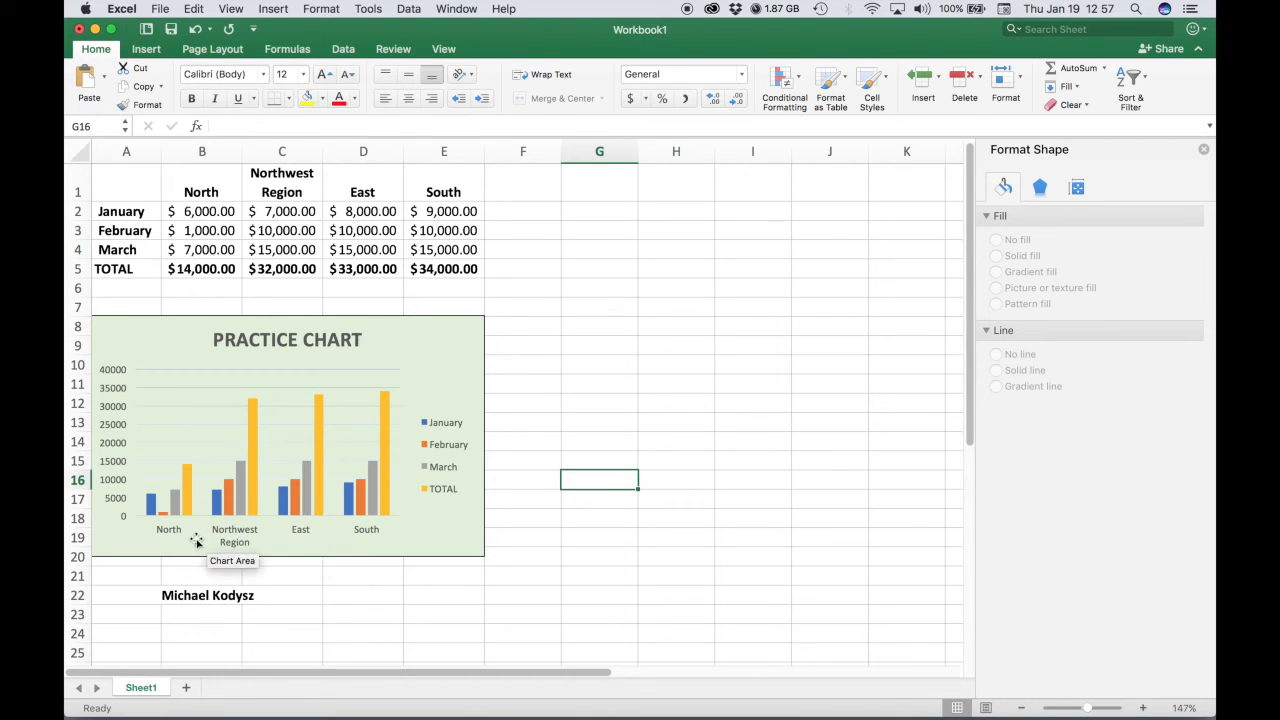
pyautogui.click(316, 490)
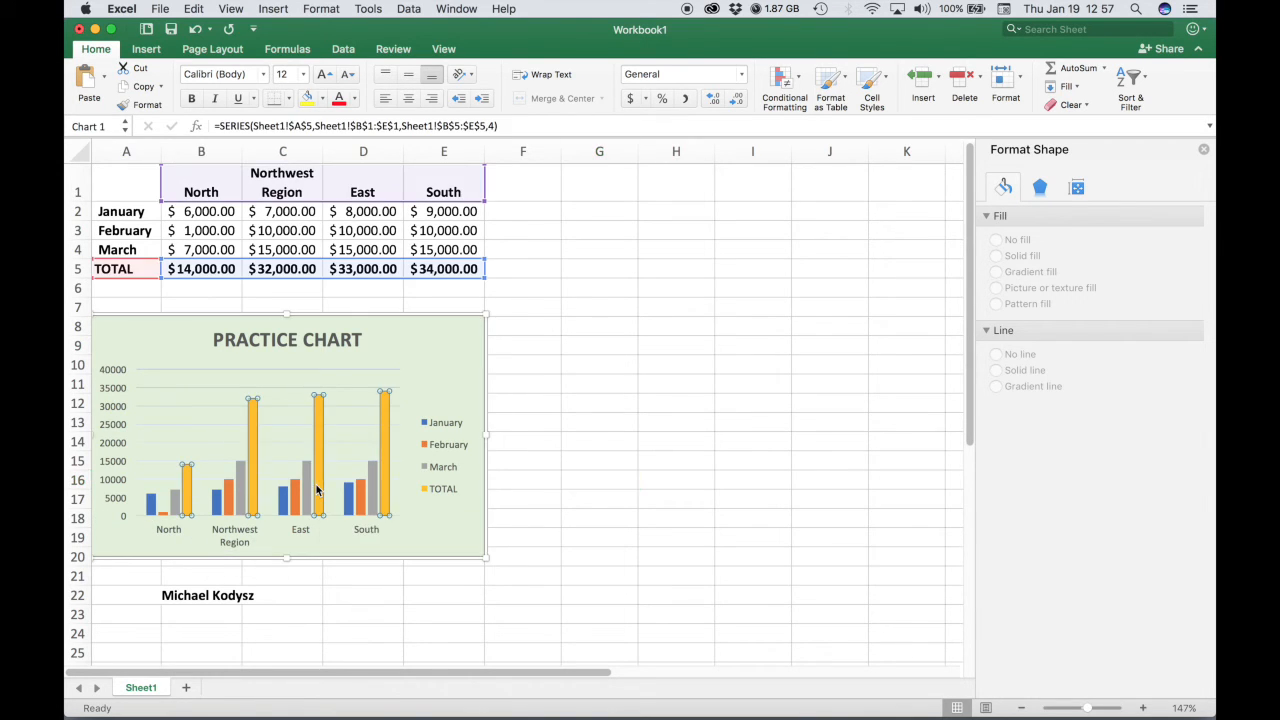
pyautogui.click(370, 368)
pyautogui.click(343, 366)
pyautogui.click(584, 479)
pyautogui.click(396, 470)
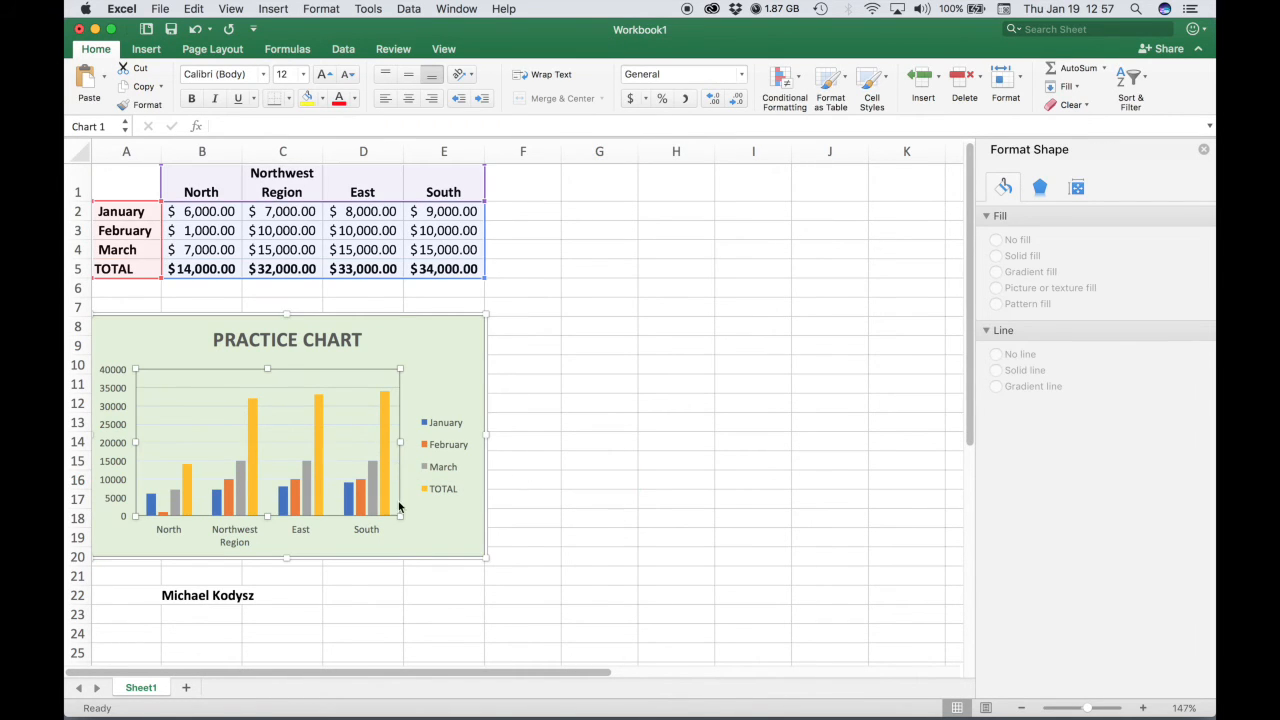
pyautogui.click(640, 520)
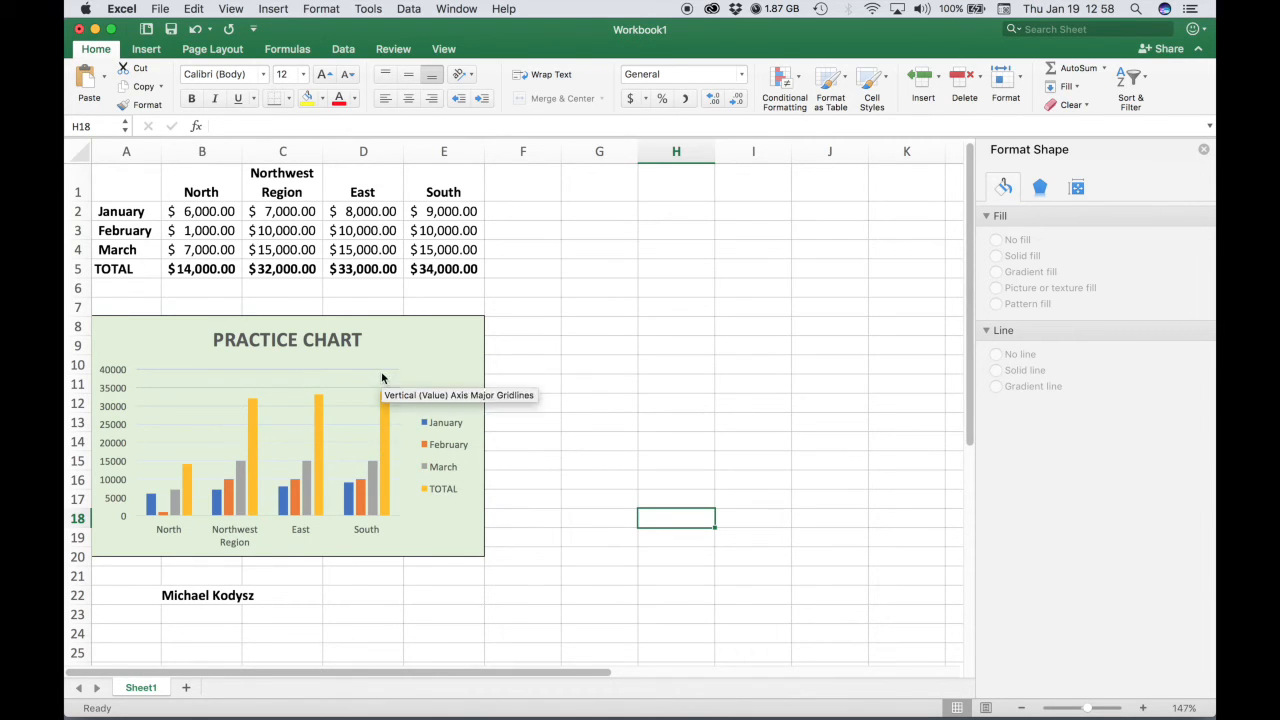
# Shrink the plot area from its lower-right corner and shift it slightly right within the chart.
pyautogui.click(382, 375)
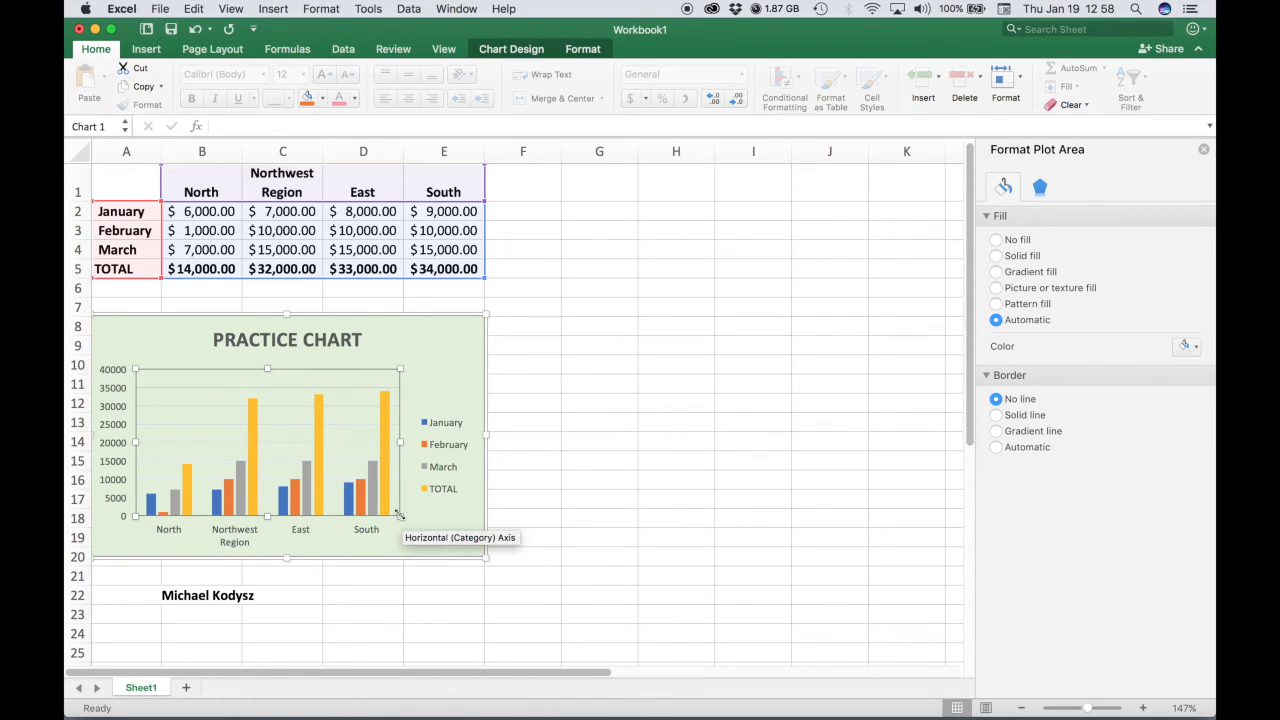
pyautogui.moveTo(400, 515); pyautogui.dragTo(371, 498)
pyautogui.click(338, 486)
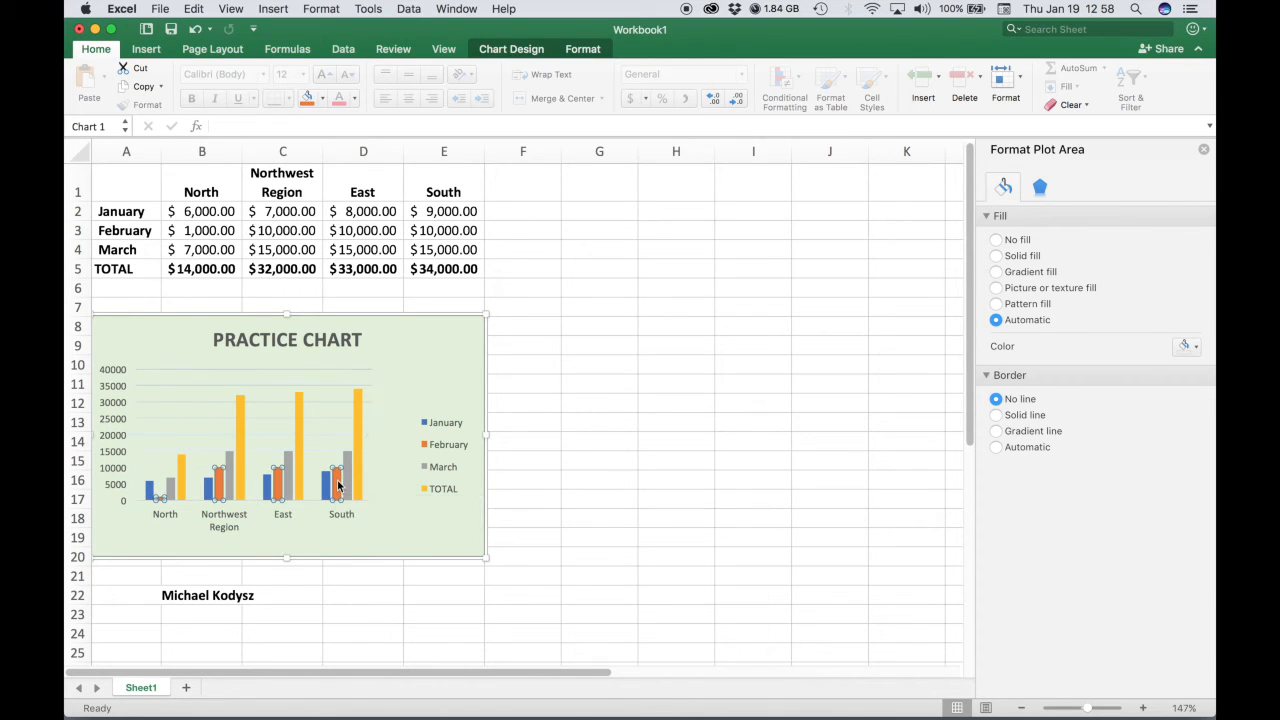
pyautogui.click(377, 443)
pyautogui.moveTo(343, 431)
pyautogui.mouseDown()
pyautogui.moveTo(331, 426)
pyautogui.moveTo(354, 428)
pyautogui.mouseUp()
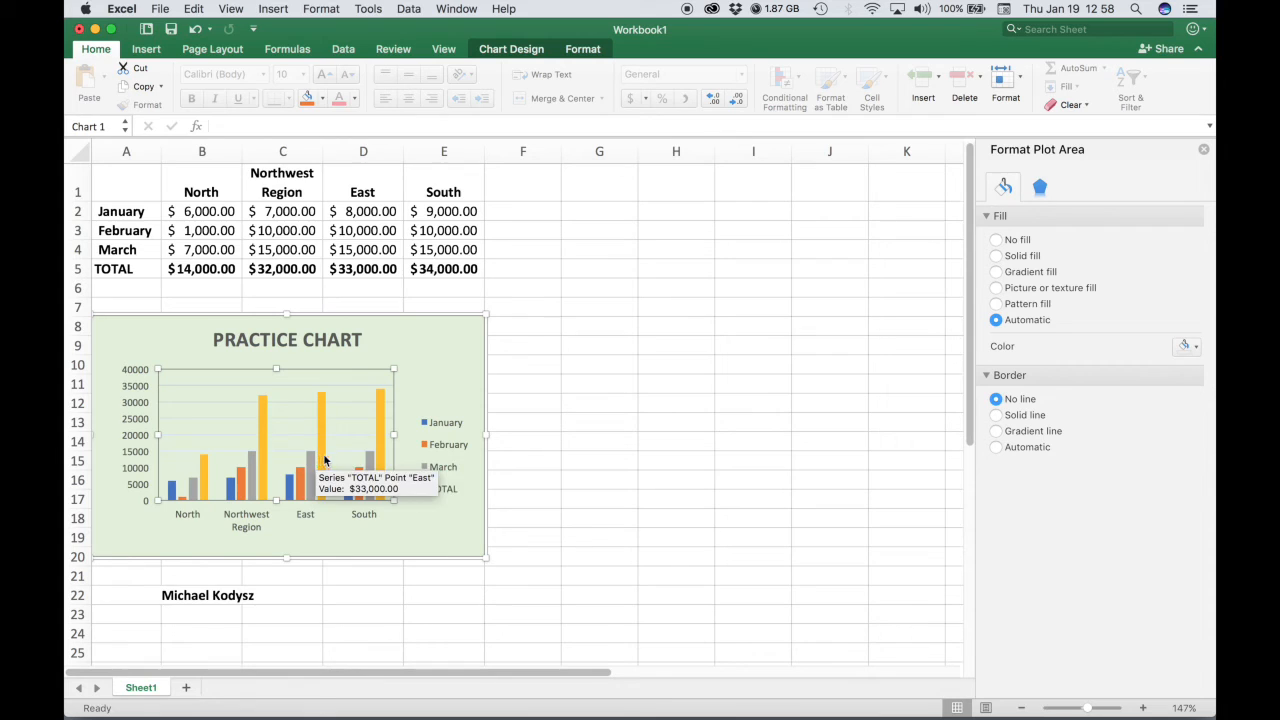
# Nudge the plot area slightly up and to the right within the chart.
pyautogui.moveTo(337, 449); pyautogui.dragTo(344, 443)
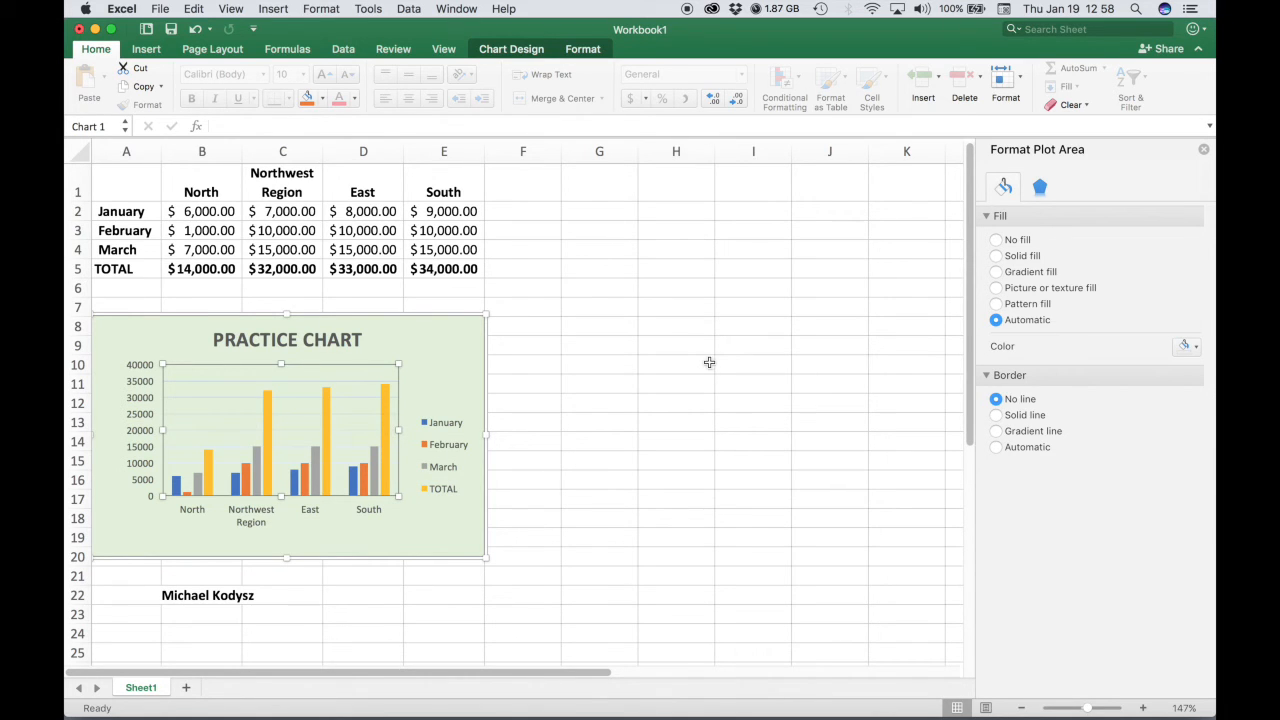
# Insert a text box reading REGION at the bottom of the chart, below the category labels.
pyautogui.click(426, 331)
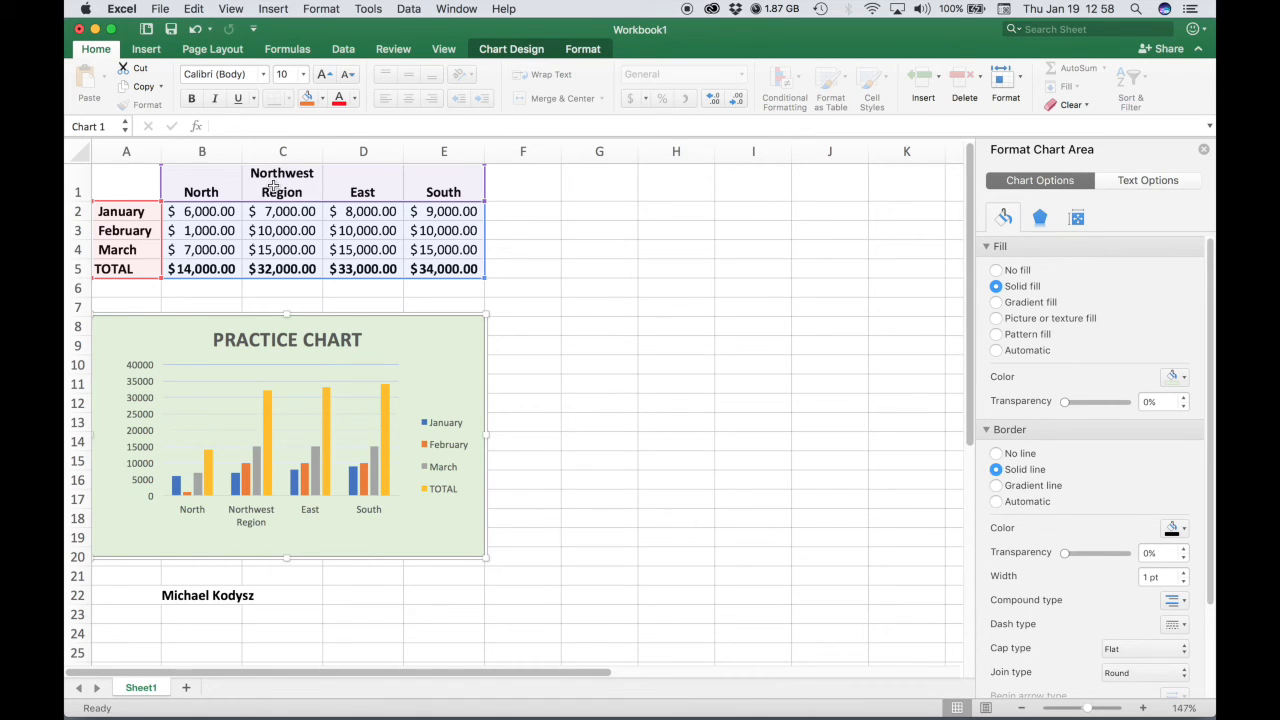
pyautogui.click(146, 50)
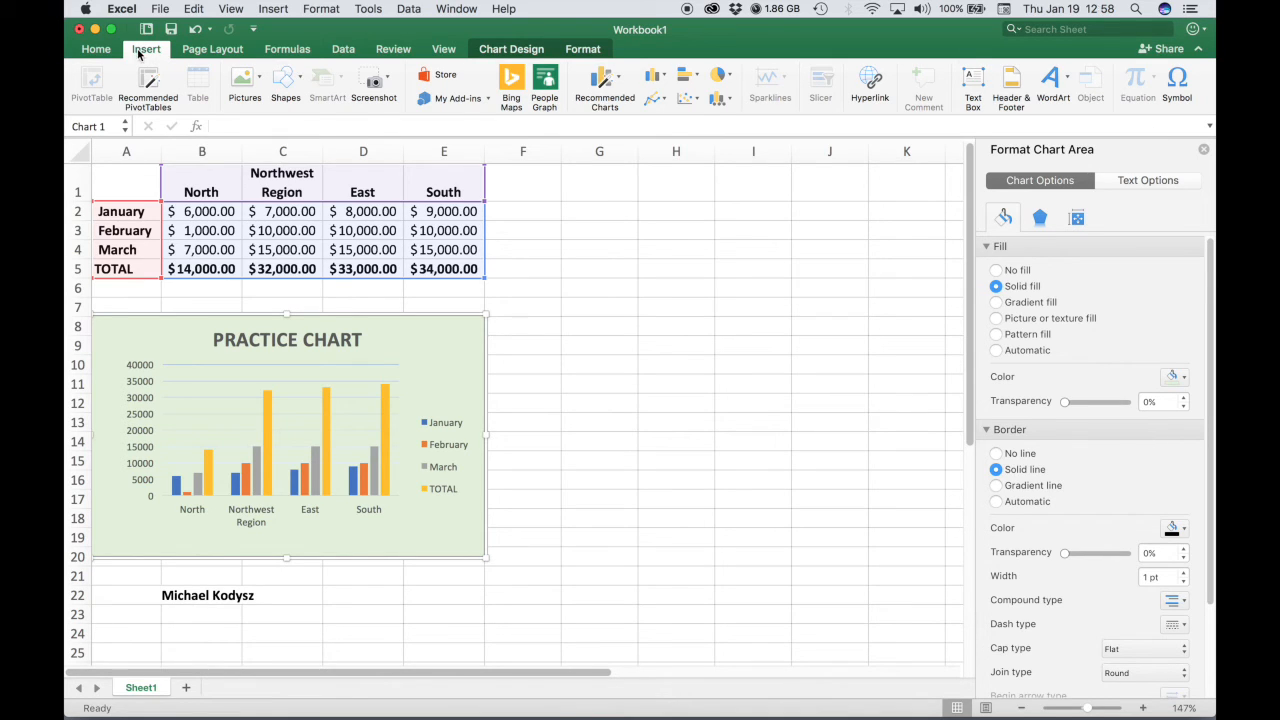
pyautogui.click(975, 80)
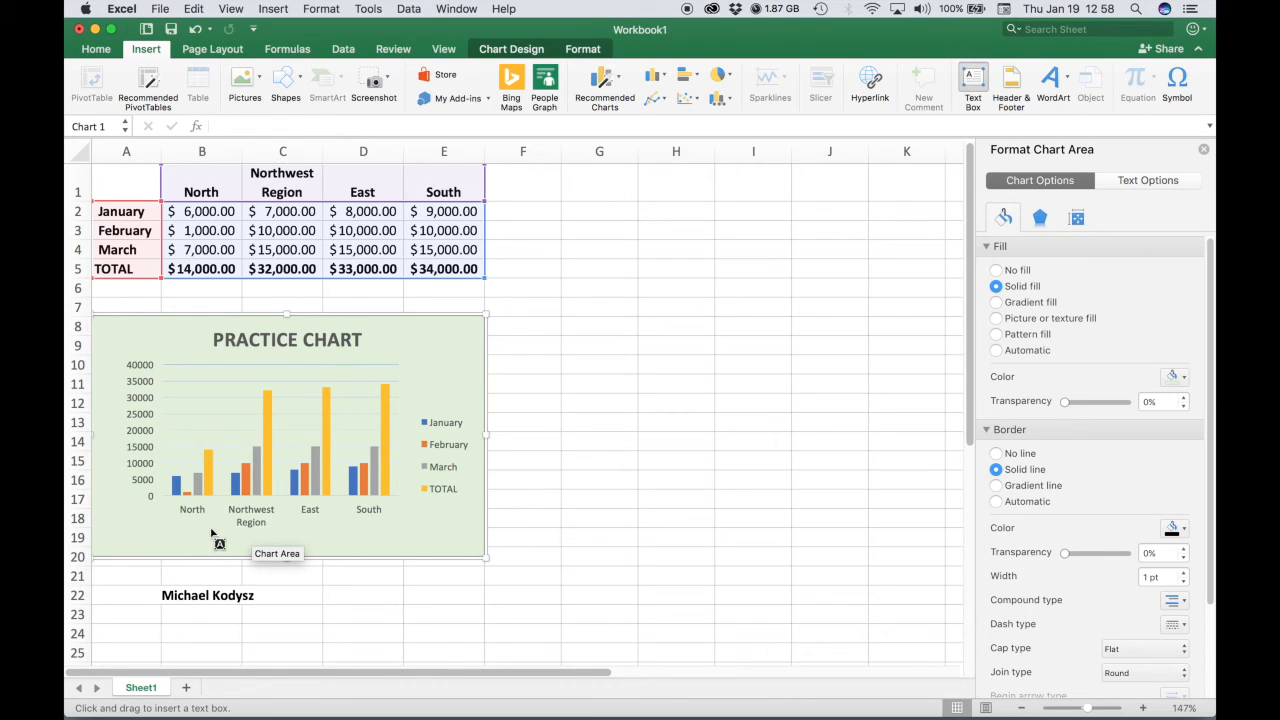
pyautogui.moveTo(211, 529); pyautogui.dragTo(298, 553)
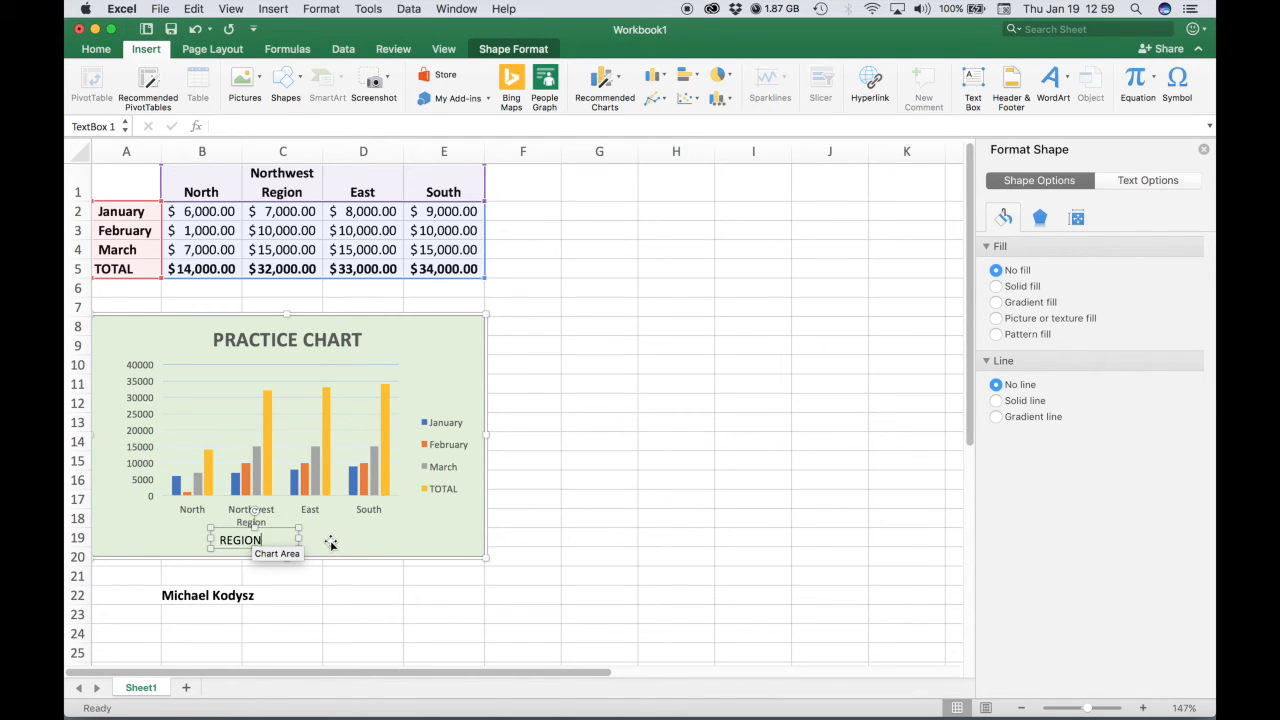
pyautogui.doubleClick(237, 545)
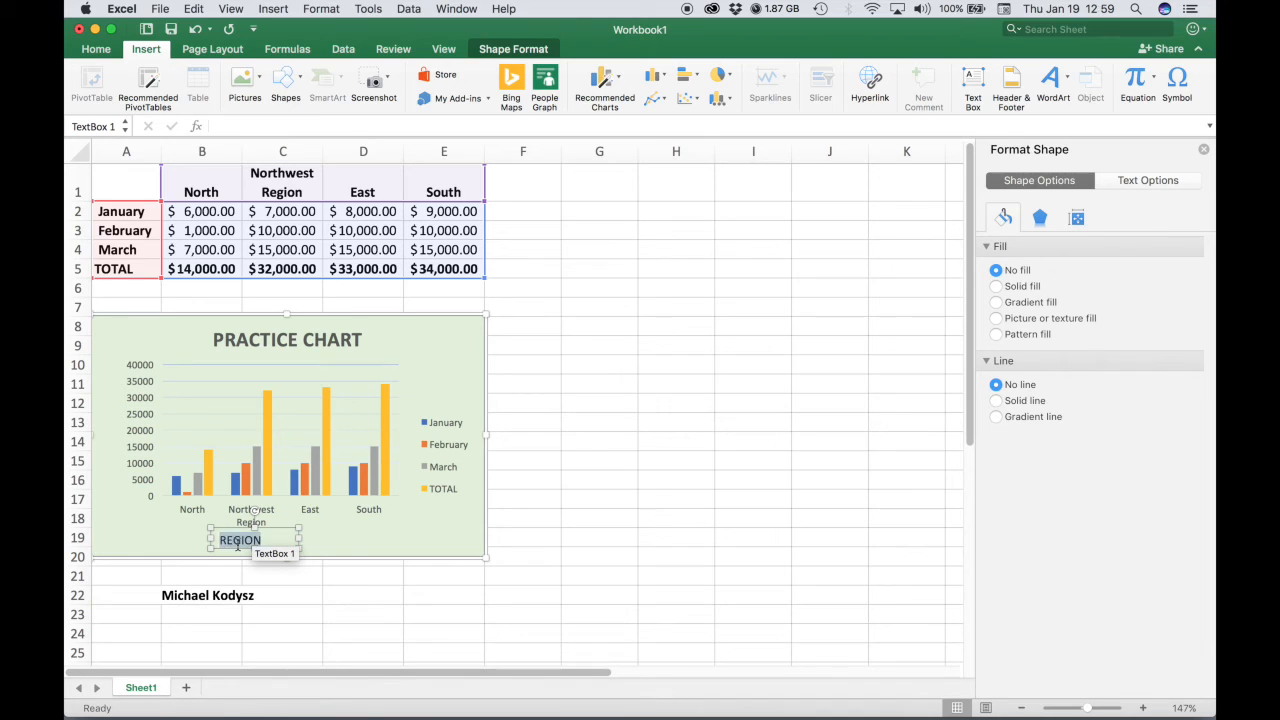
# Make the REGION label bold, 10 pt and centred, and move it centred beneath the category names.
pyautogui.click(97, 50)
pyautogui.click(191, 98)
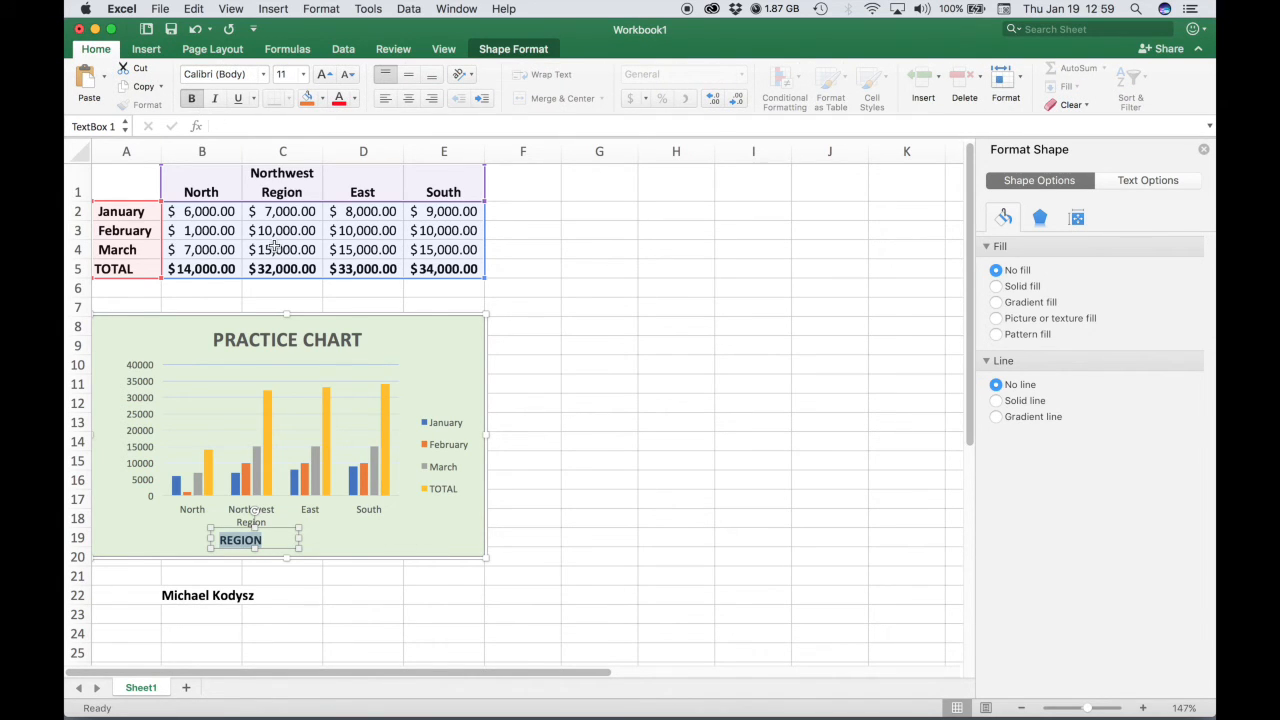
pyautogui.click(303, 80)
pyautogui.click(300, 130)
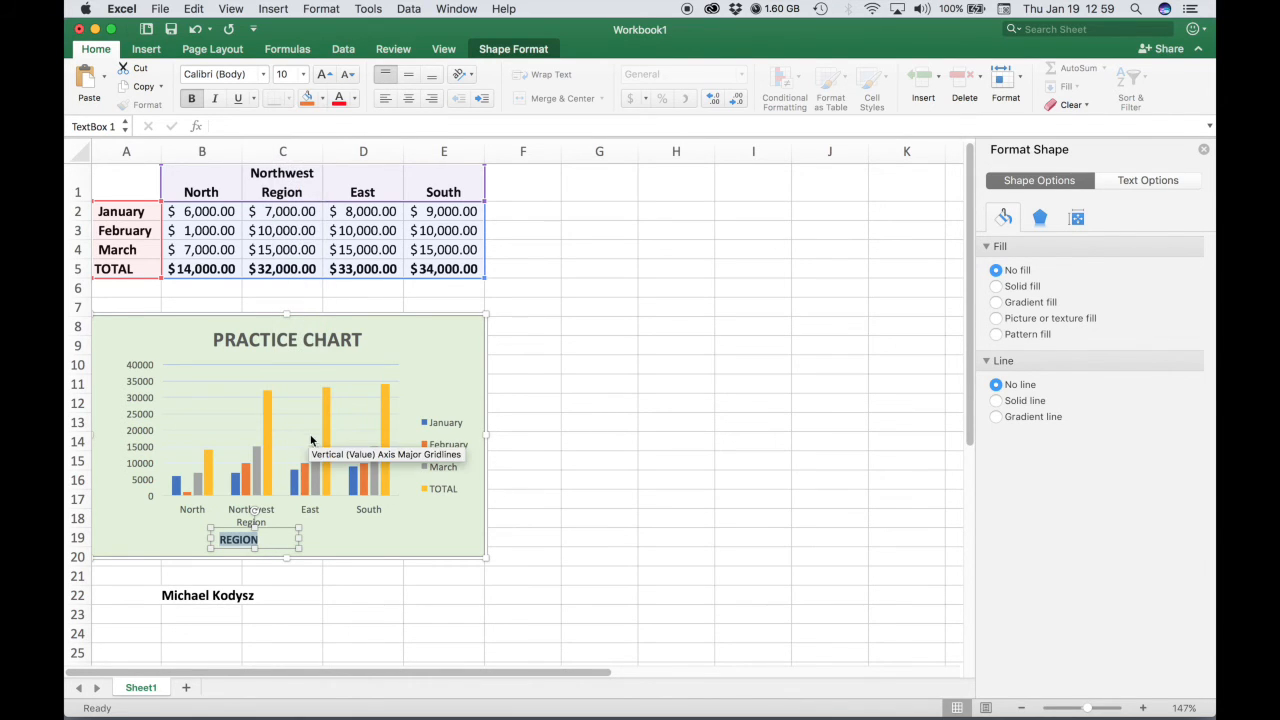
pyautogui.click(408, 98)
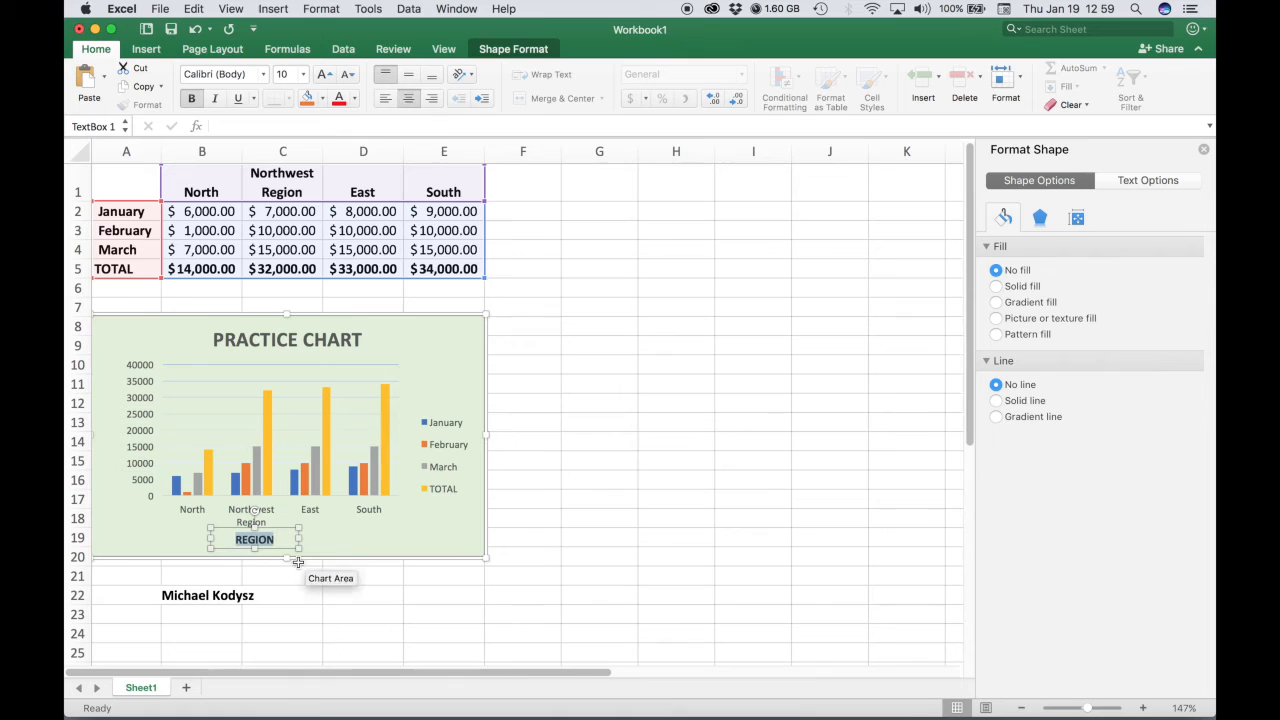
pyautogui.moveTo(280, 532); pyautogui.dragTo(306, 530)
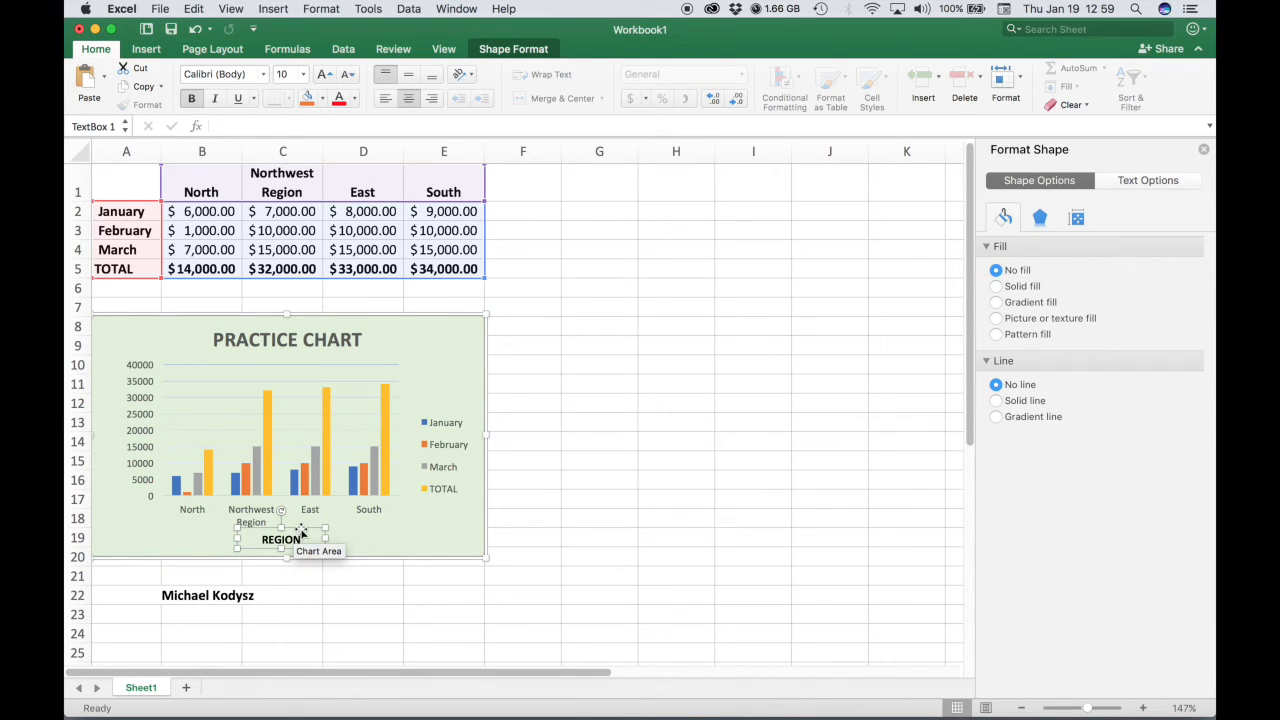
# Paste a copy of the label, place it beside the vertical value axis and rotate it to read vertically.
pyautogui.press('super+v')
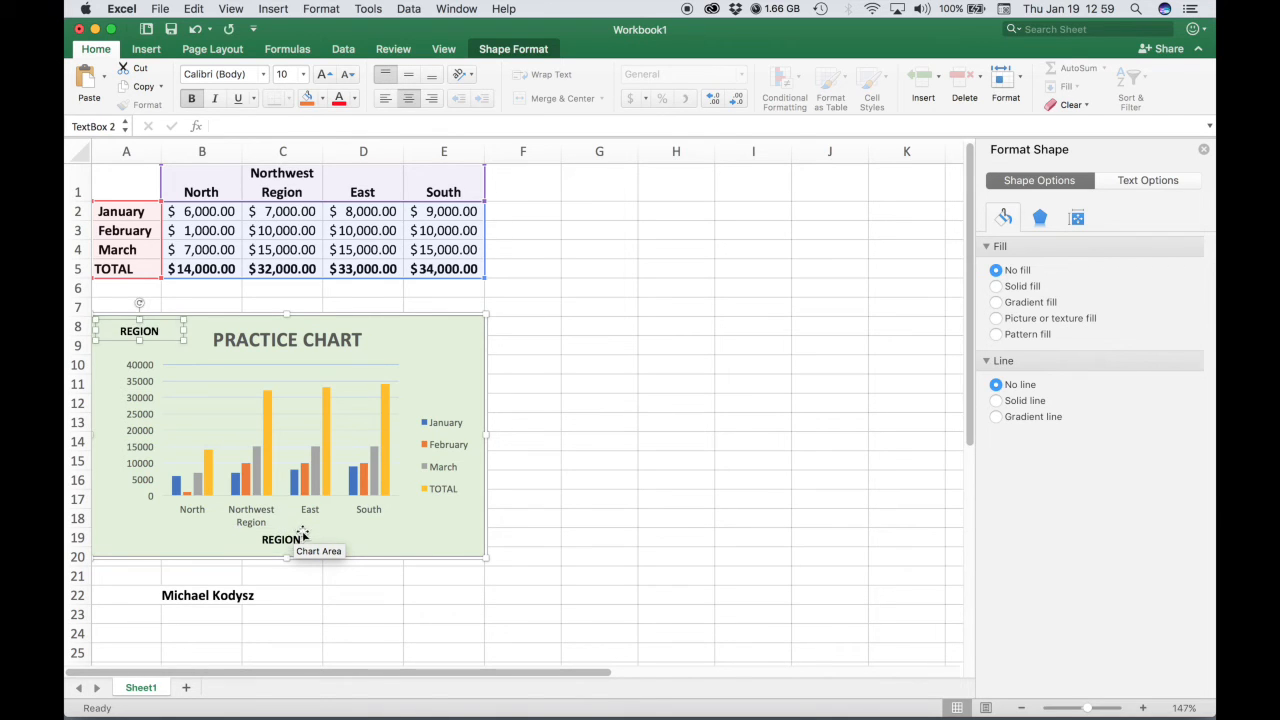
pyautogui.moveTo(152, 324); pyautogui.dragTo(126, 400)
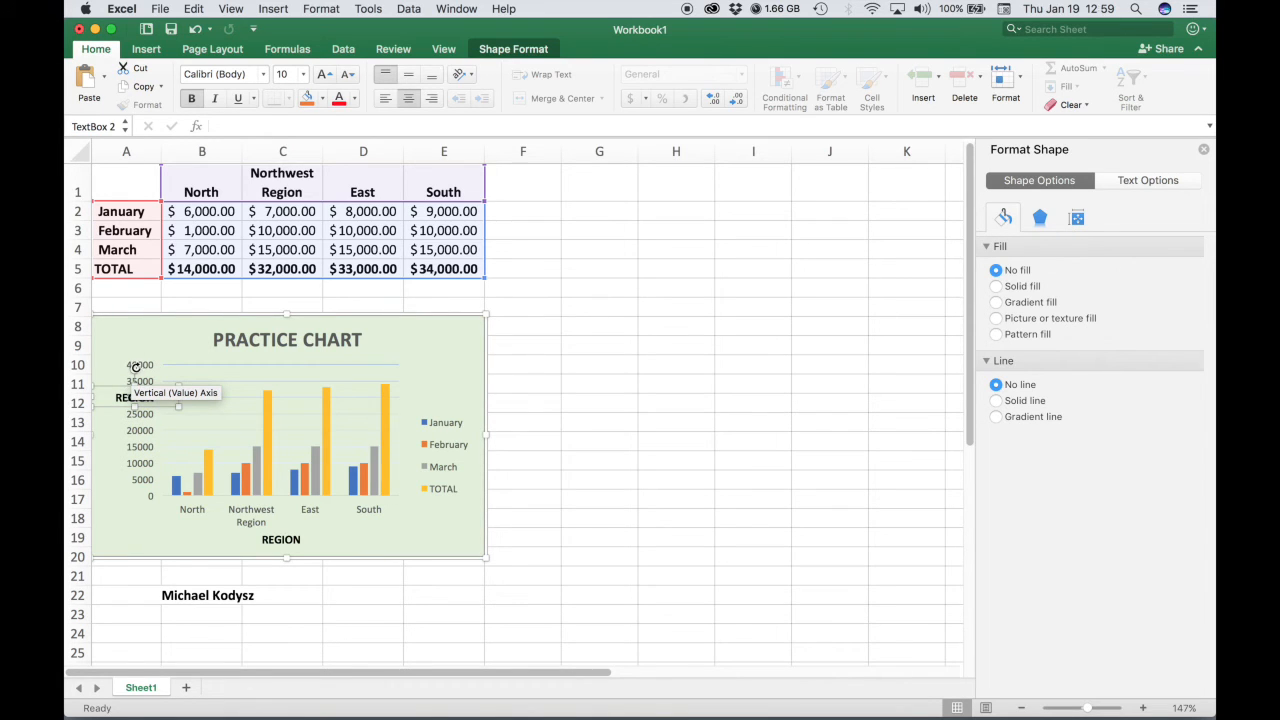
pyautogui.moveTo(136, 368); pyautogui.dragTo(101, 397)
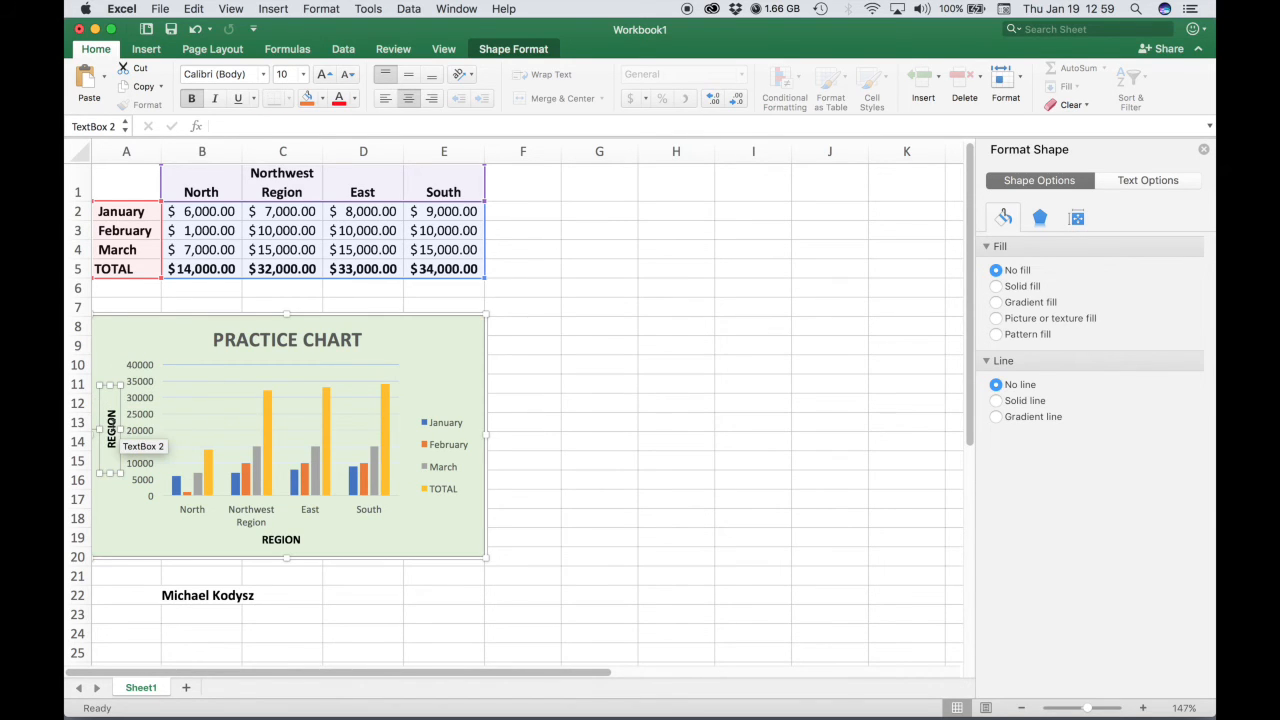
# Replace the rotated label's text with AMOUNT.
pyautogui.doubleClick(112, 427)
pyautogui.write('AMOUNT')
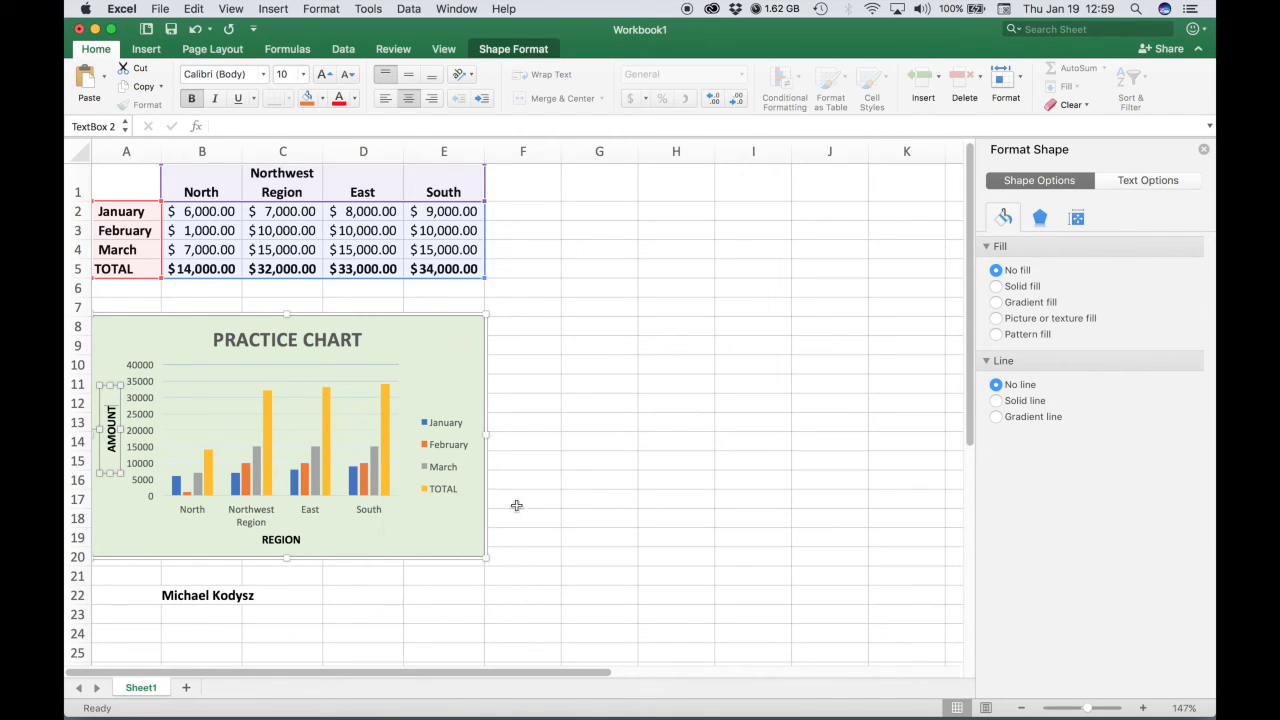
# Apply a gradient fill to the TOTAL data series and change its gradient direction.
pyautogui.click(384, 412)
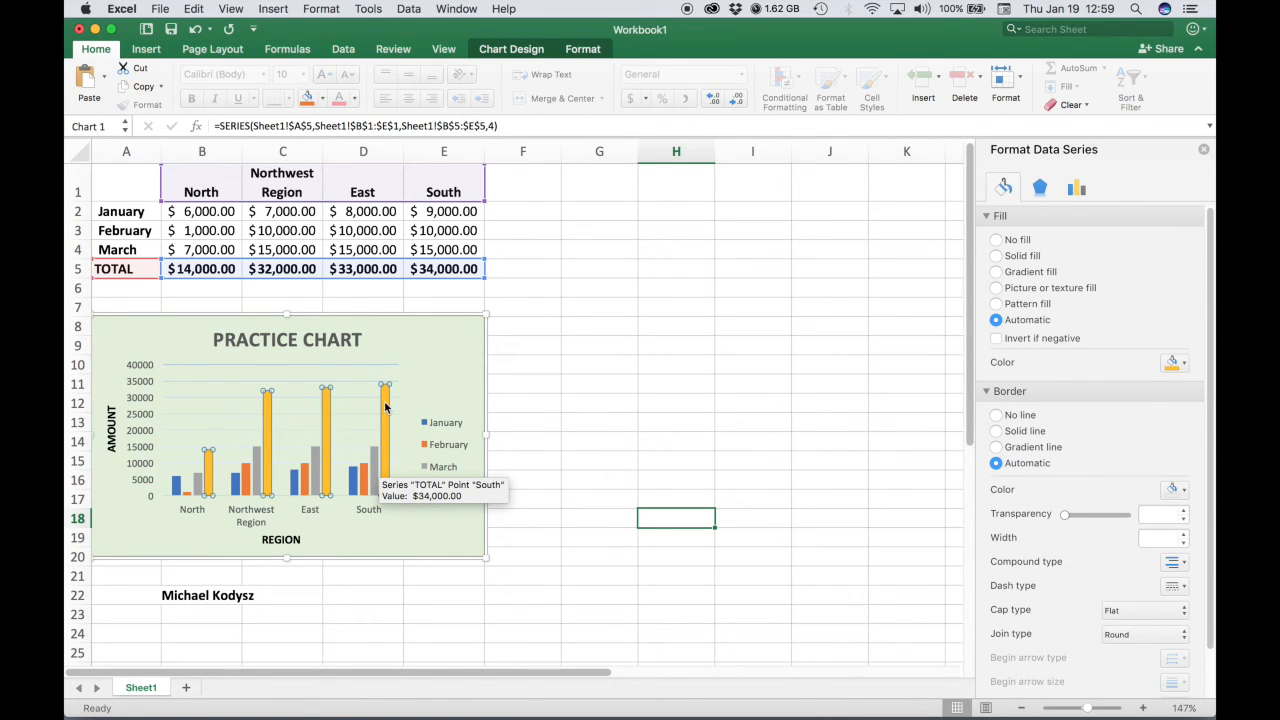
pyautogui.click(997, 273)
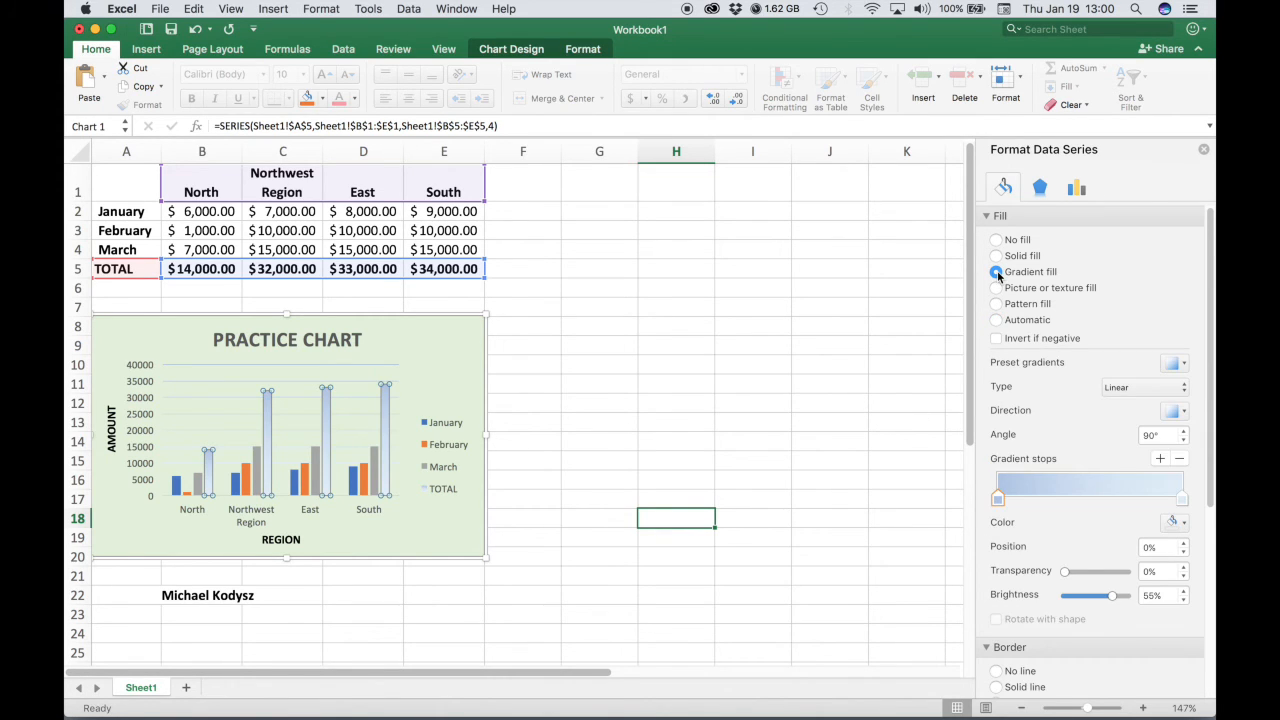
pyautogui.click(998, 320)
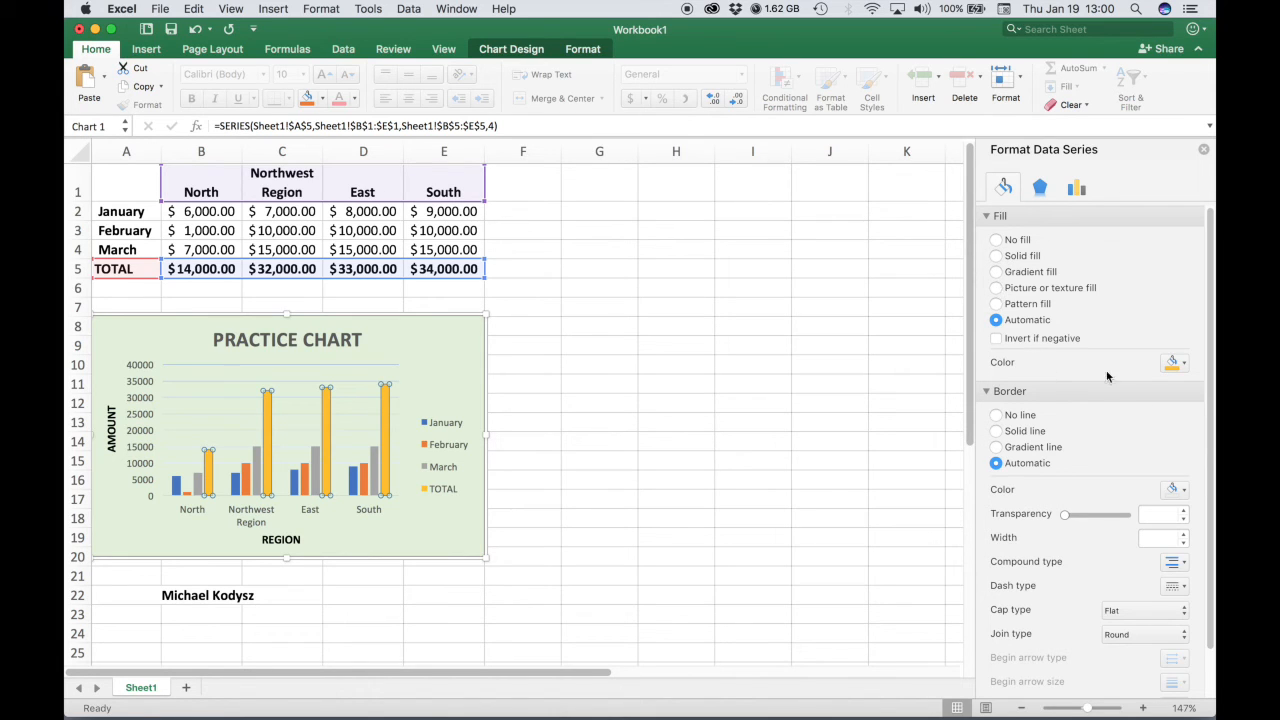
pyautogui.click(1180, 366)
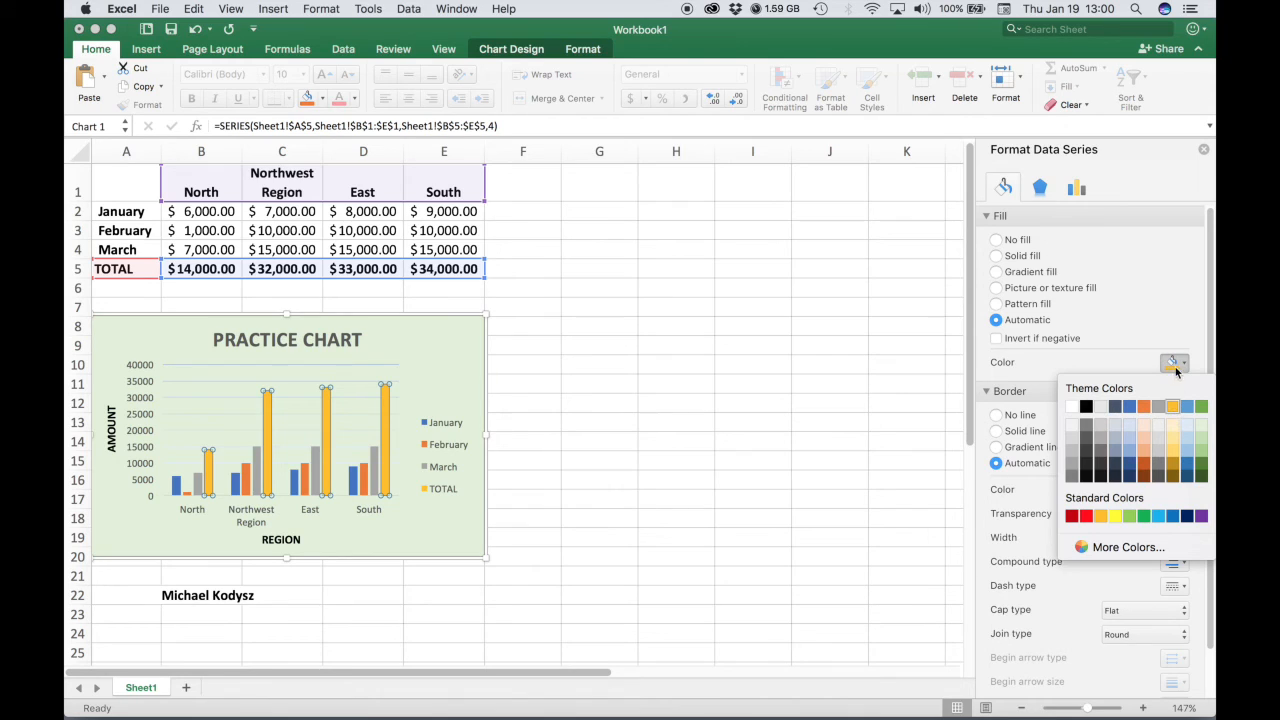
pyautogui.click(1182, 366)
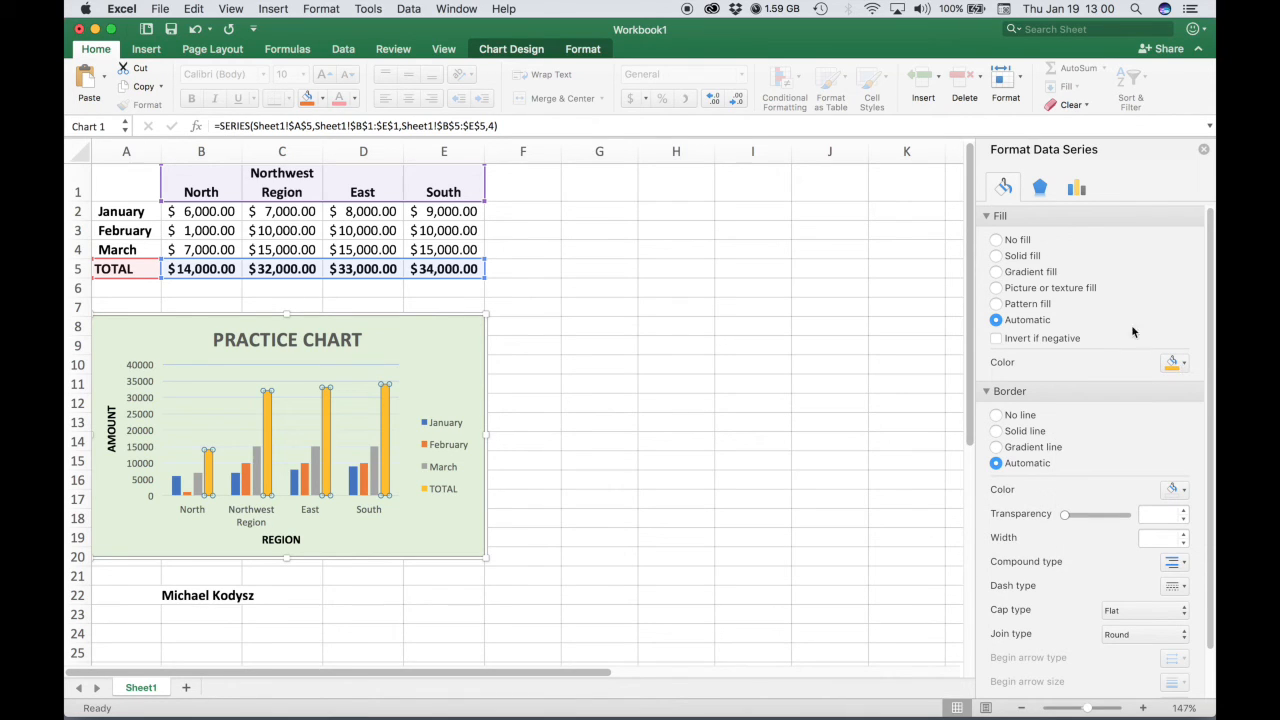
pyautogui.click(996, 272)
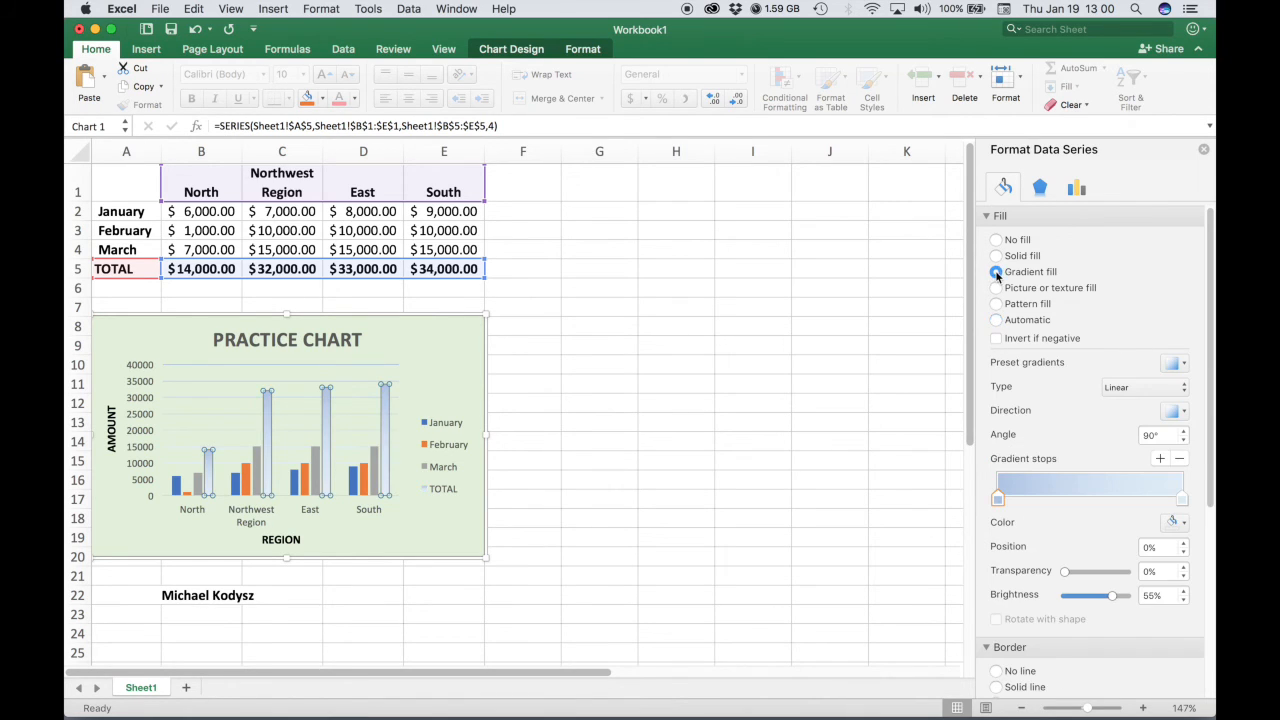
pyautogui.click(1177, 411)
pyautogui.click(1104, 451)
# Apply a light gold preset gradient to the TOTAL series bars.
pyautogui.click(1186, 366)
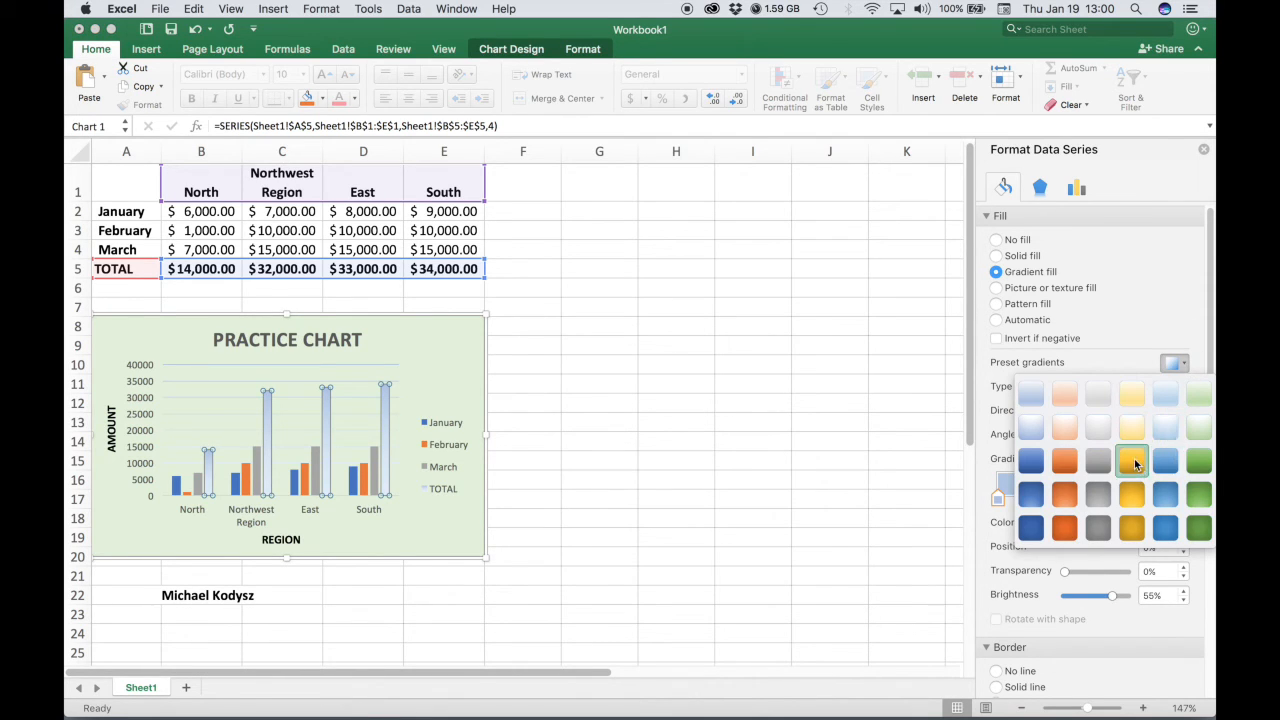
pyautogui.click(1127, 395)
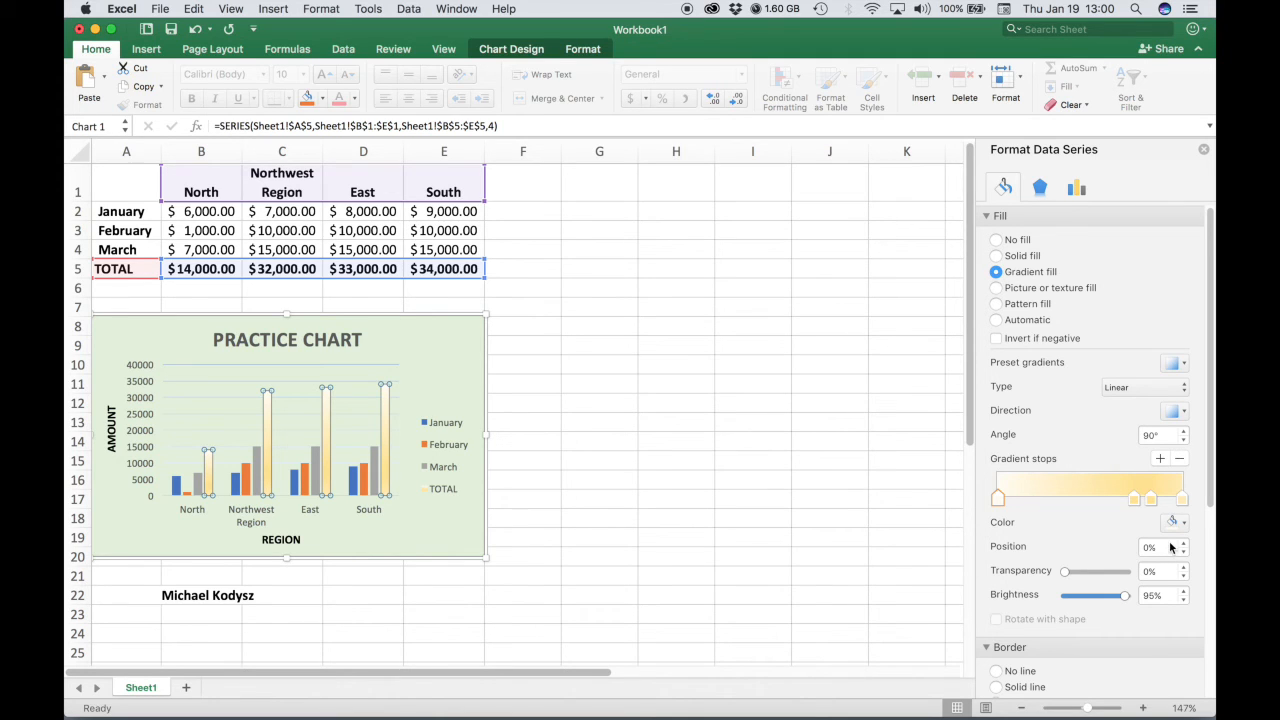
# Choose a new colour for the end gradient stop of the TOTAL series.
pyautogui.click(1182, 499)
pyautogui.click(1177, 522)
pyautogui.click(1181, 375)
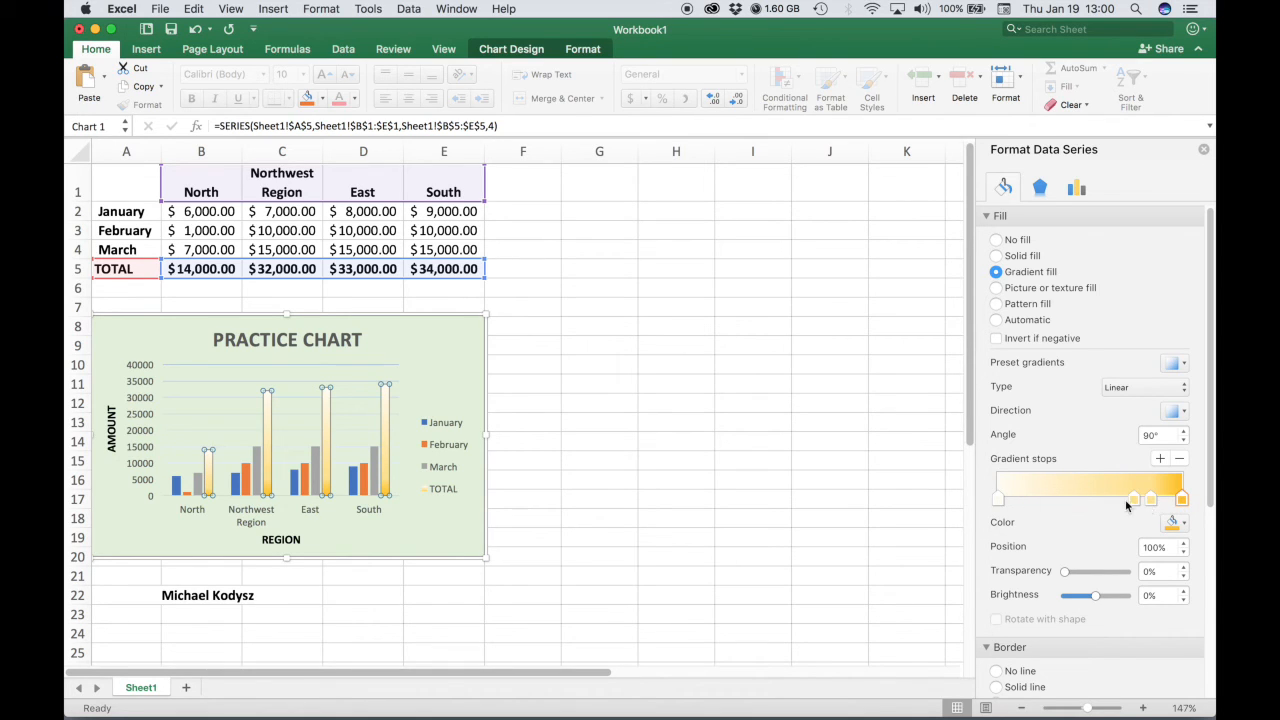
# Remove the two middle gradient stops from the TOTAL series fill.
pyautogui.moveTo(1134, 500); pyautogui.dragTo(1094, 508)
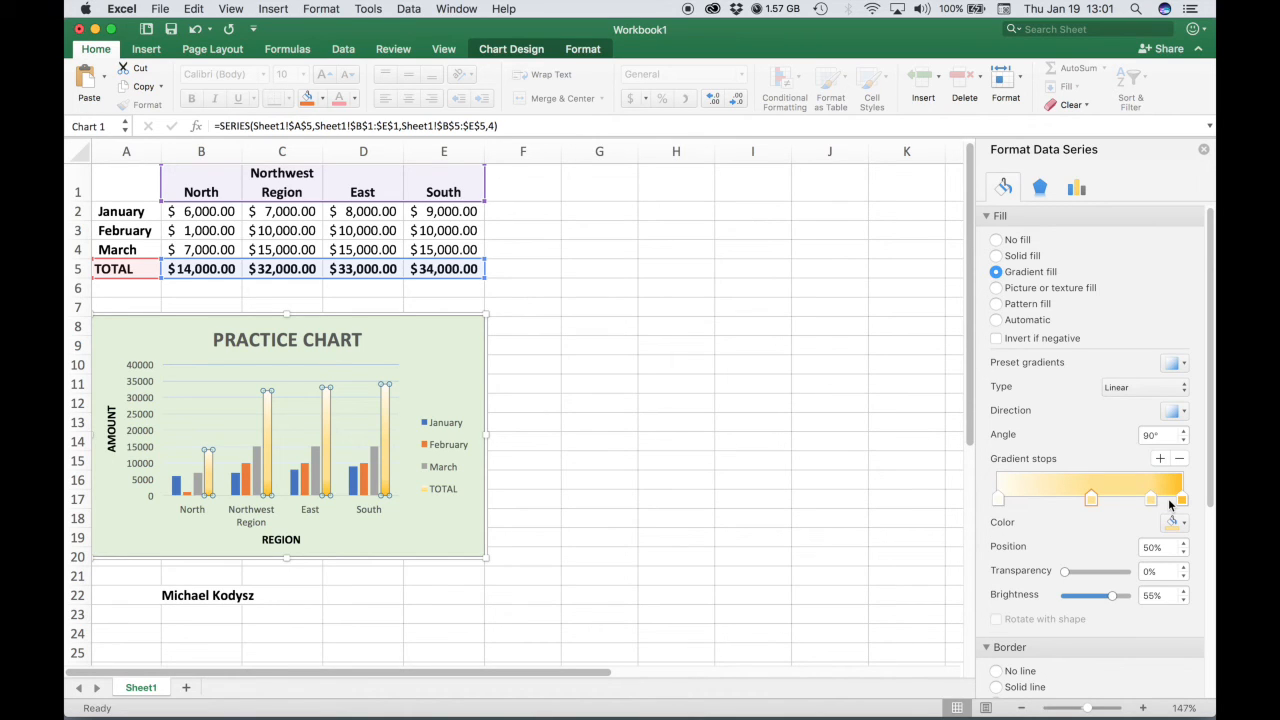
pyautogui.moveTo(1093, 505); pyautogui.dragTo(1090, 385)
pyautogui.moveTo(1151, 500); pyautogui.dragTo(1064, 415)
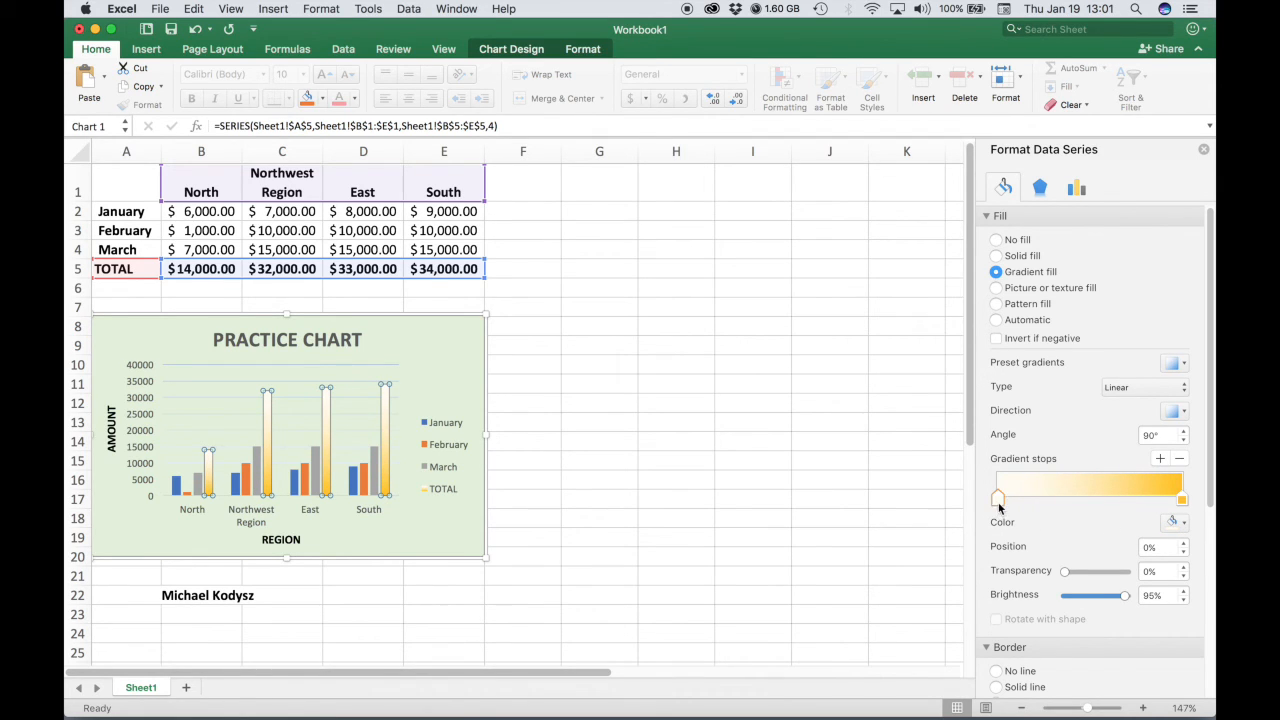
# Rearrange the gradient so the gold stop sits at the start and the light stop at the end.
pyautogui.moveTo(997, 502)
pyautogui.mouseDown()
pyautogui.moveTo(1120, 500)
pyautogui.moveTo(981, 505)
pyautogui.mouseUp()
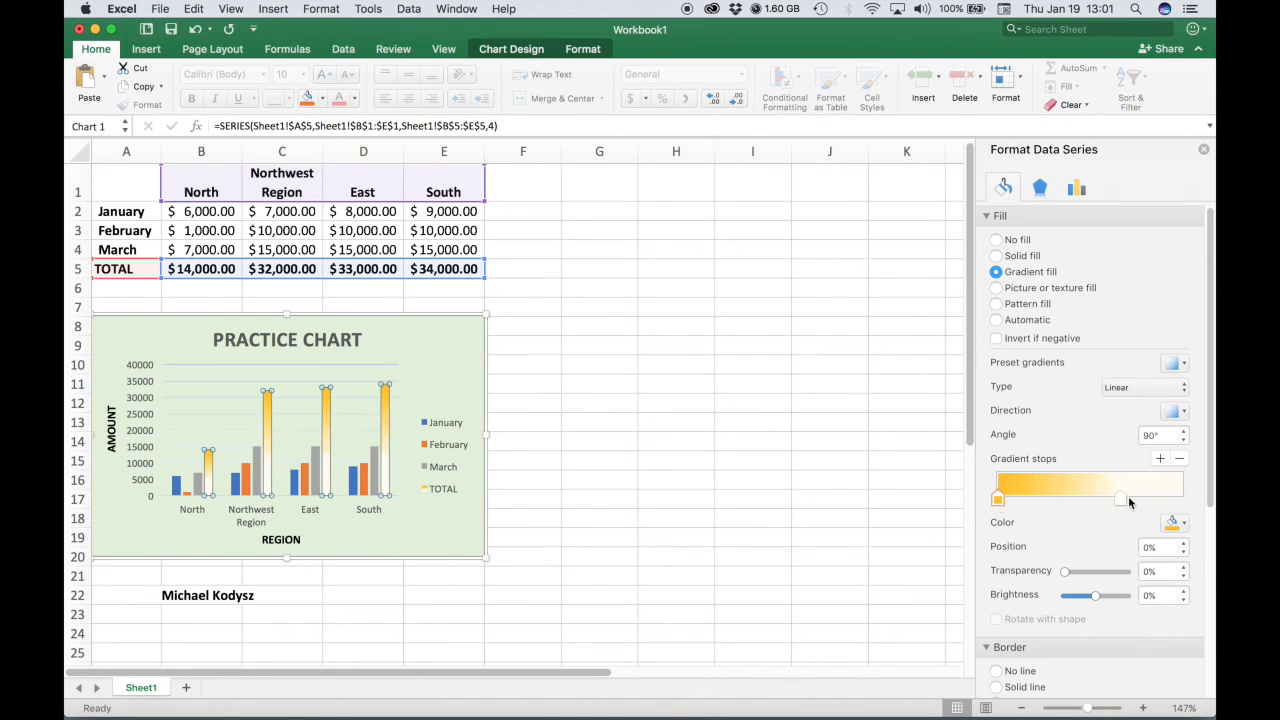
pyautogui.moveTo(1122, 498); pyautogui.dragTo(1189, 498)
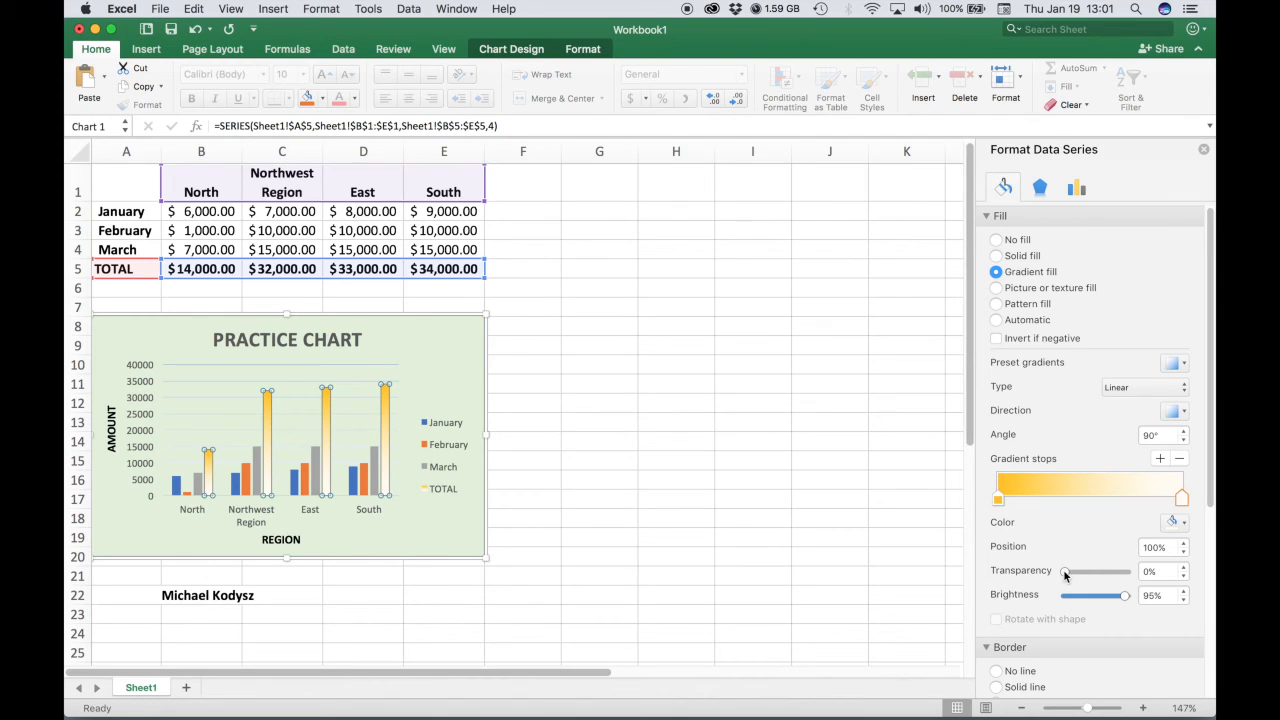
# Set the end gradient stop's transparency to 100% for the TOTAL series.
pyautogui.moveTo(1066, 574)
pyautogui.mouseDown()
pyautogui.moveTo(1127, 576)
pyautogui.moveTo(1063, 574)
pyautogui.mouseUp()
pyautogui.click(629, 450)
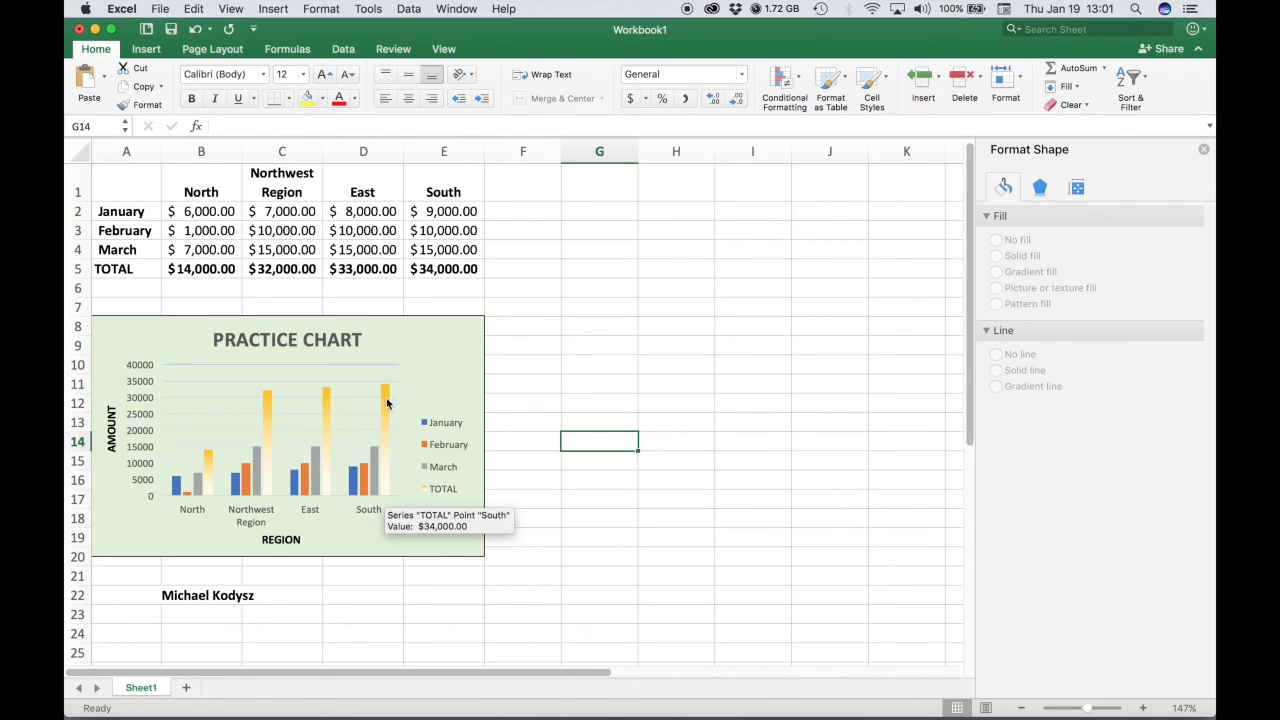
pyautogui.click(384, 396)
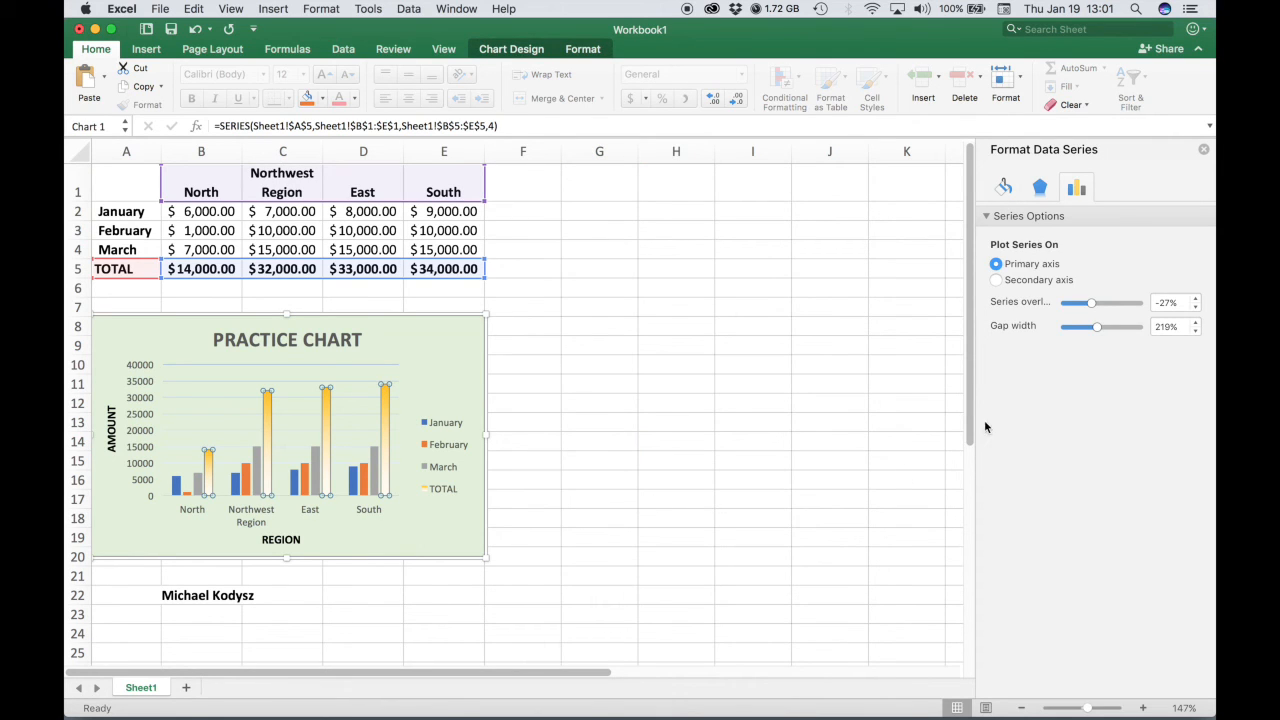
pyautogui.click(1004, 187)
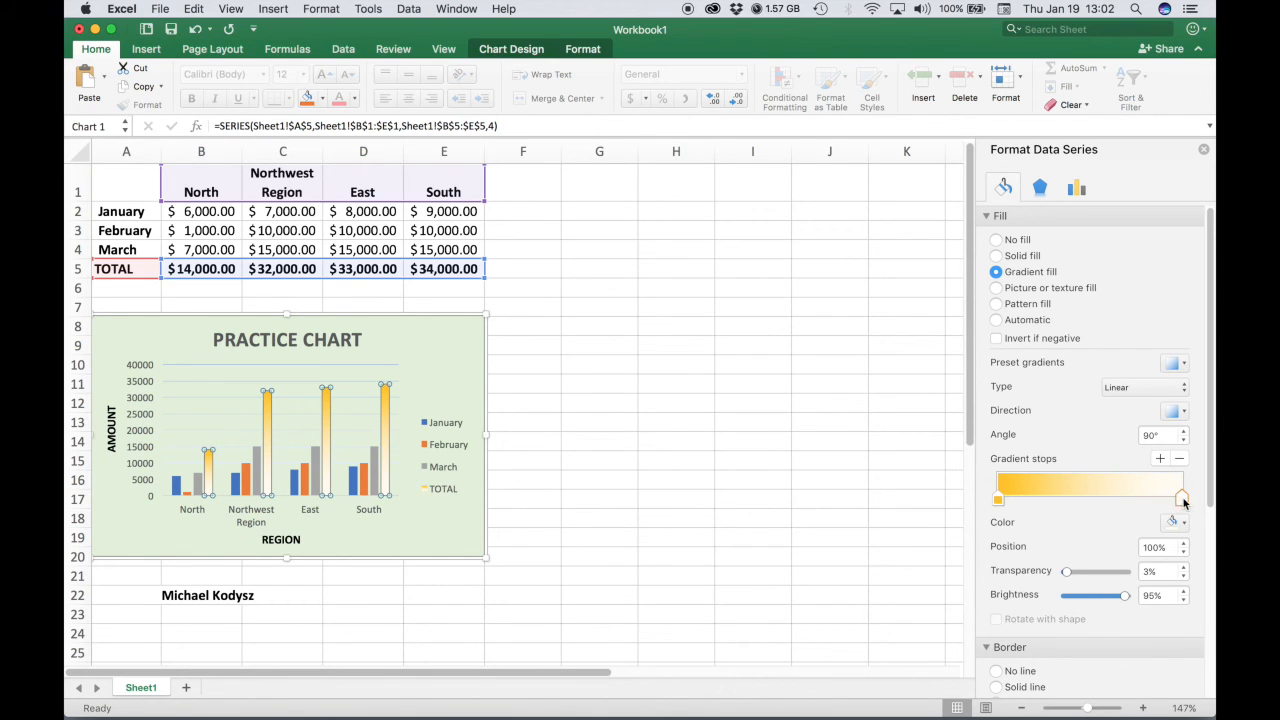
pyautogui.moveTo(1065, 574); pyautogui.dragTo(1126, 571)
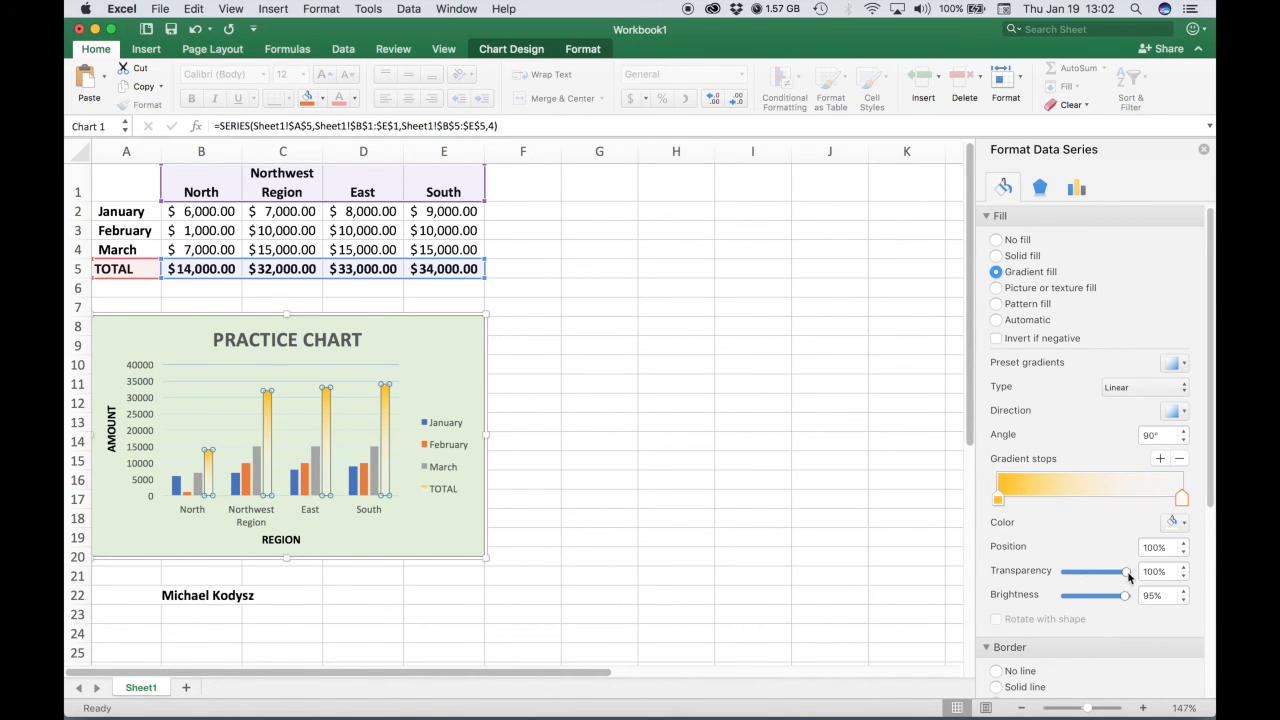
pyautogui.click(744, 489)
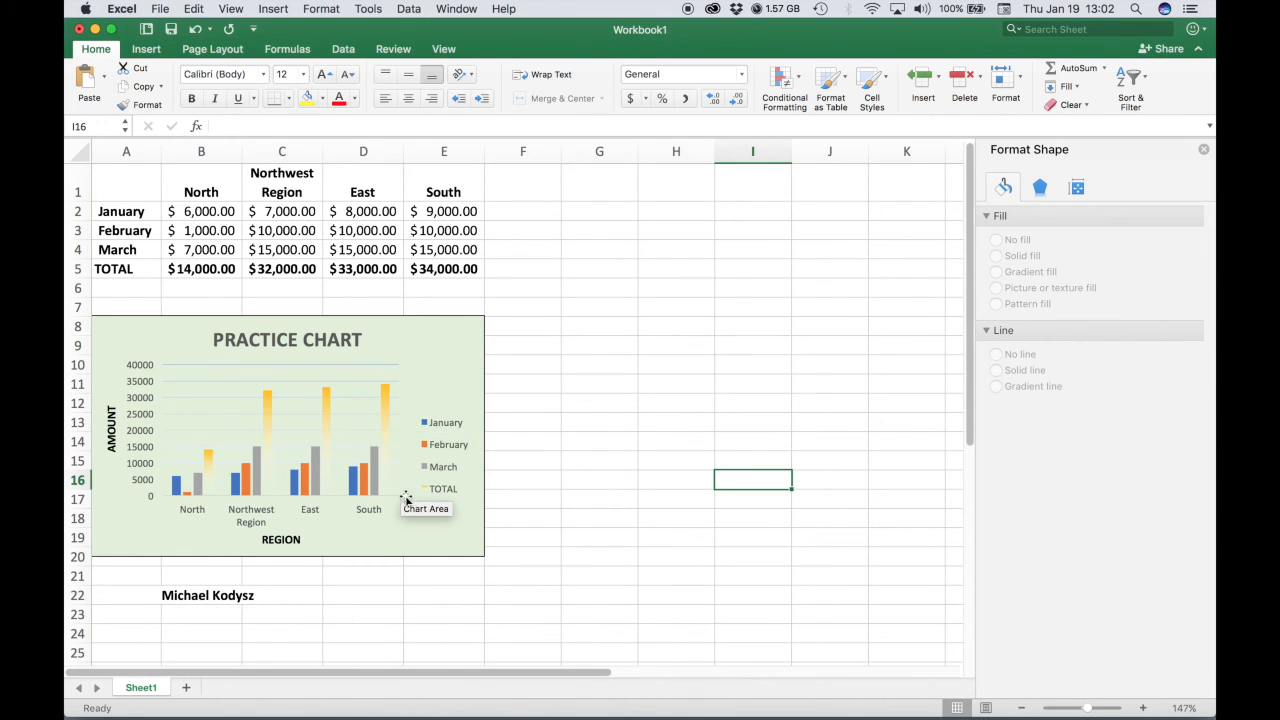
# Reselect the TOTAL series and review its gradient fill settings.
pyautogui.click(385, 392)
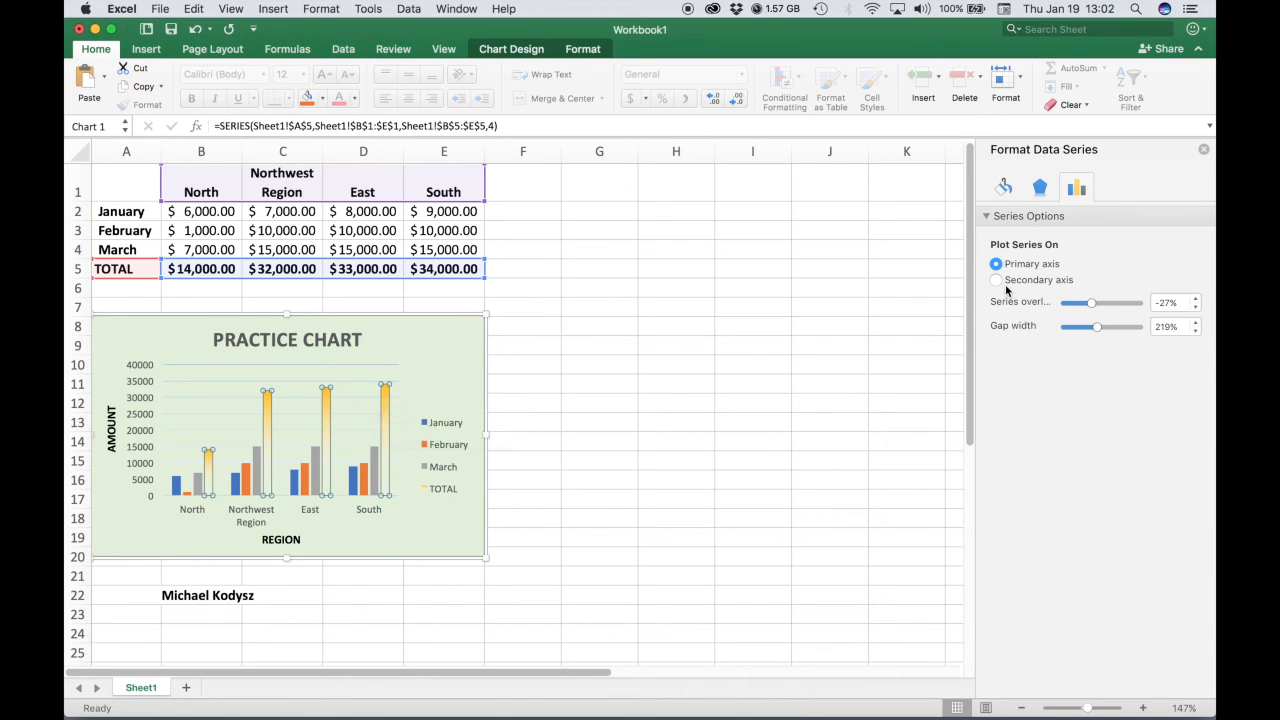
pyautogui.click(601, 451)
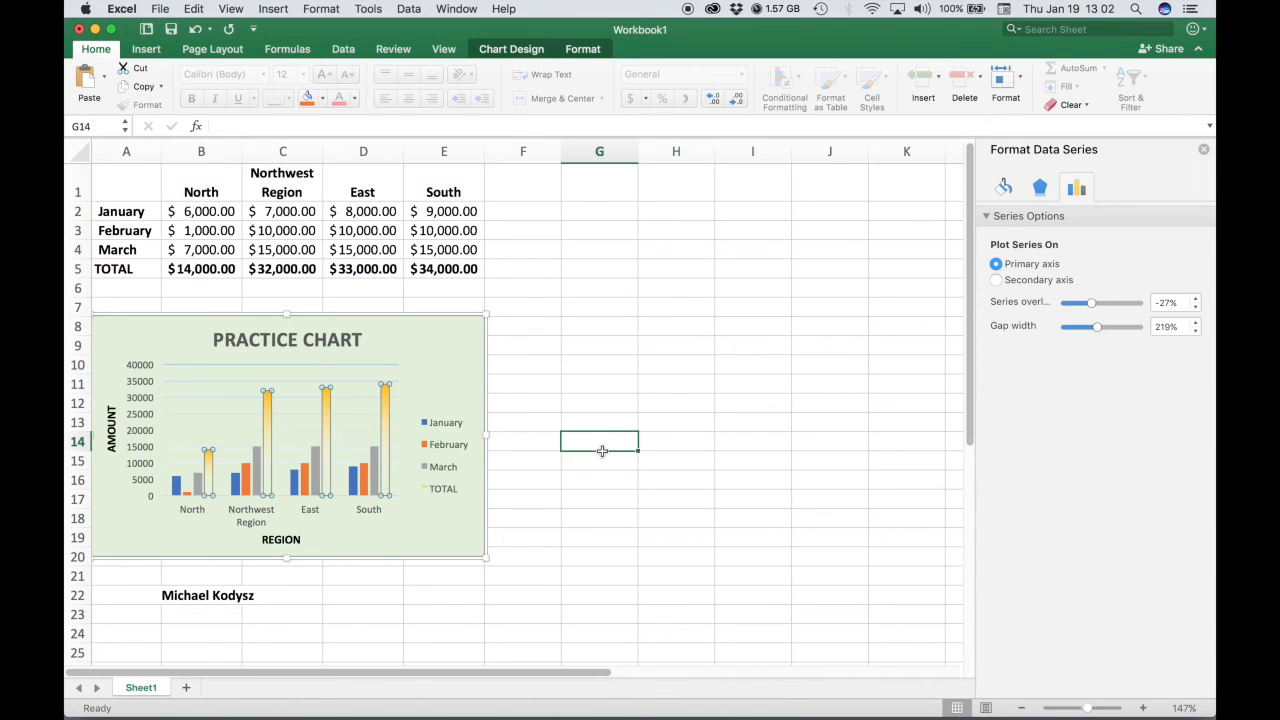
pyautogui.click(386, 392)
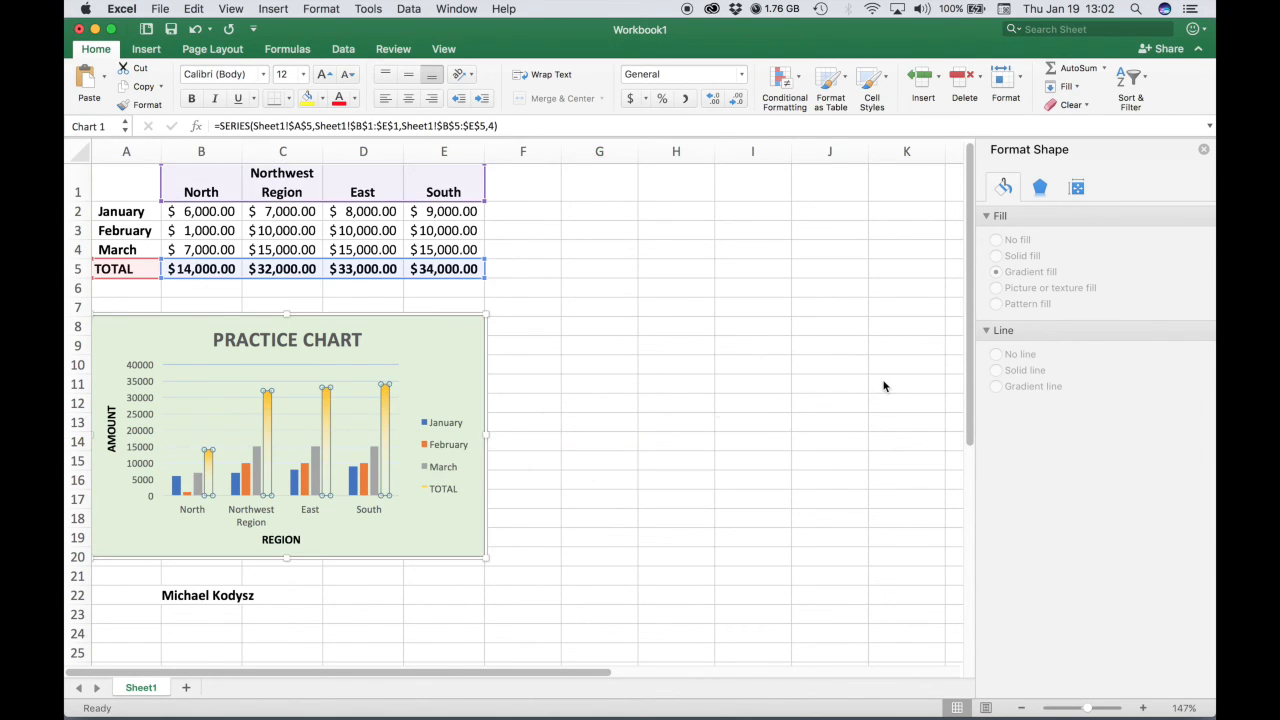
pyautogui.click(1003, 188)
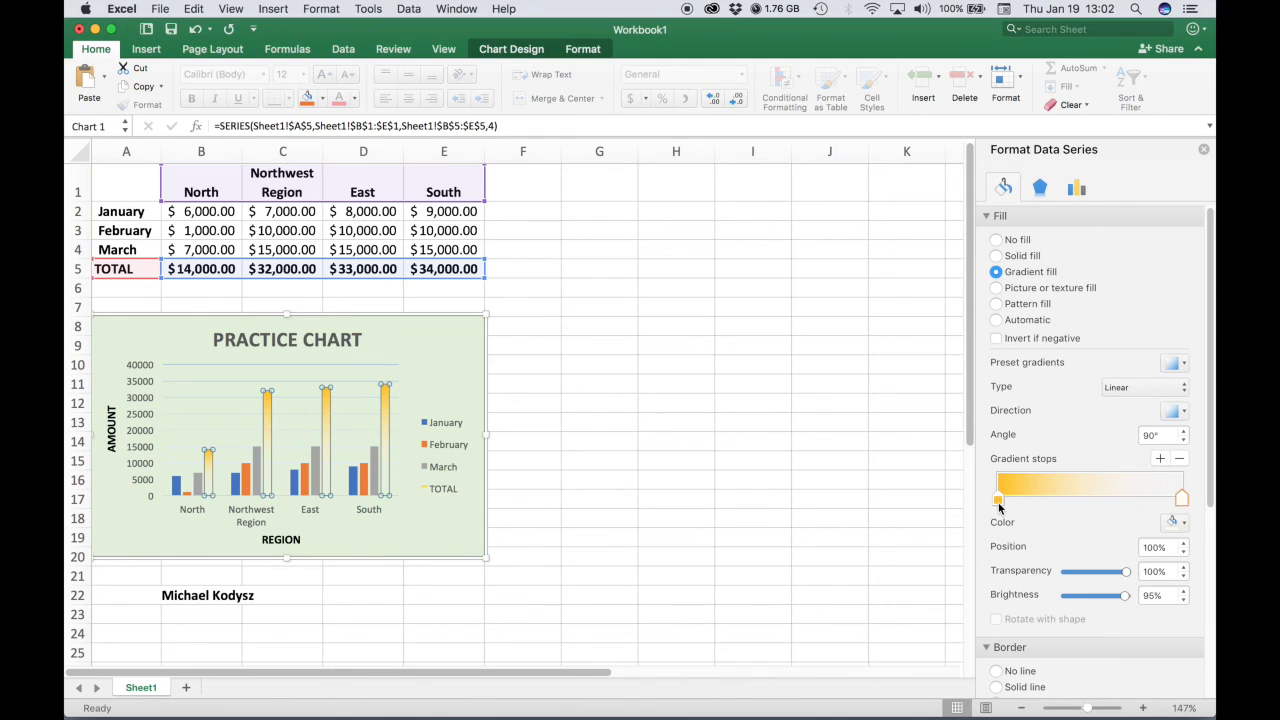
# Move the gold gradient stop of the TOTAL series fill to about 47% position.
pyautogui.moveTo(998, 507); pyautogui.dragTo(1066, 511)
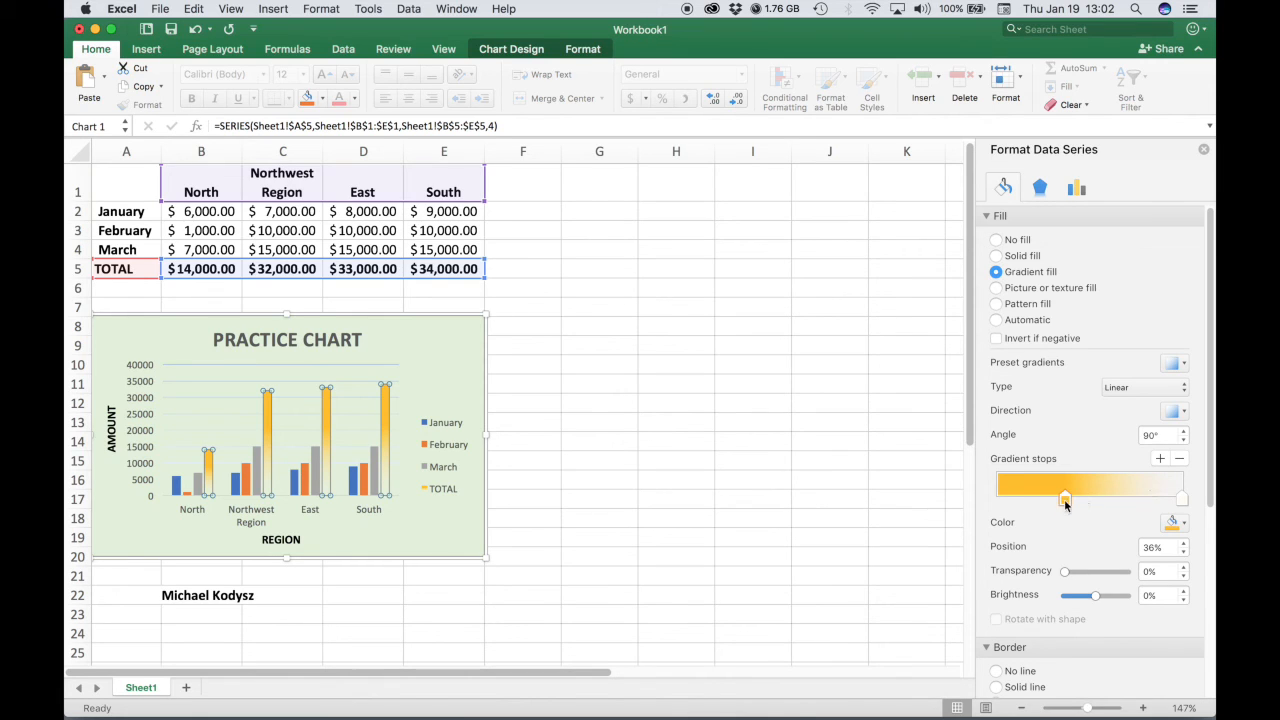
pyautogui.moveTo(1080, 505); pyautogui.dragTo(1084, 505)
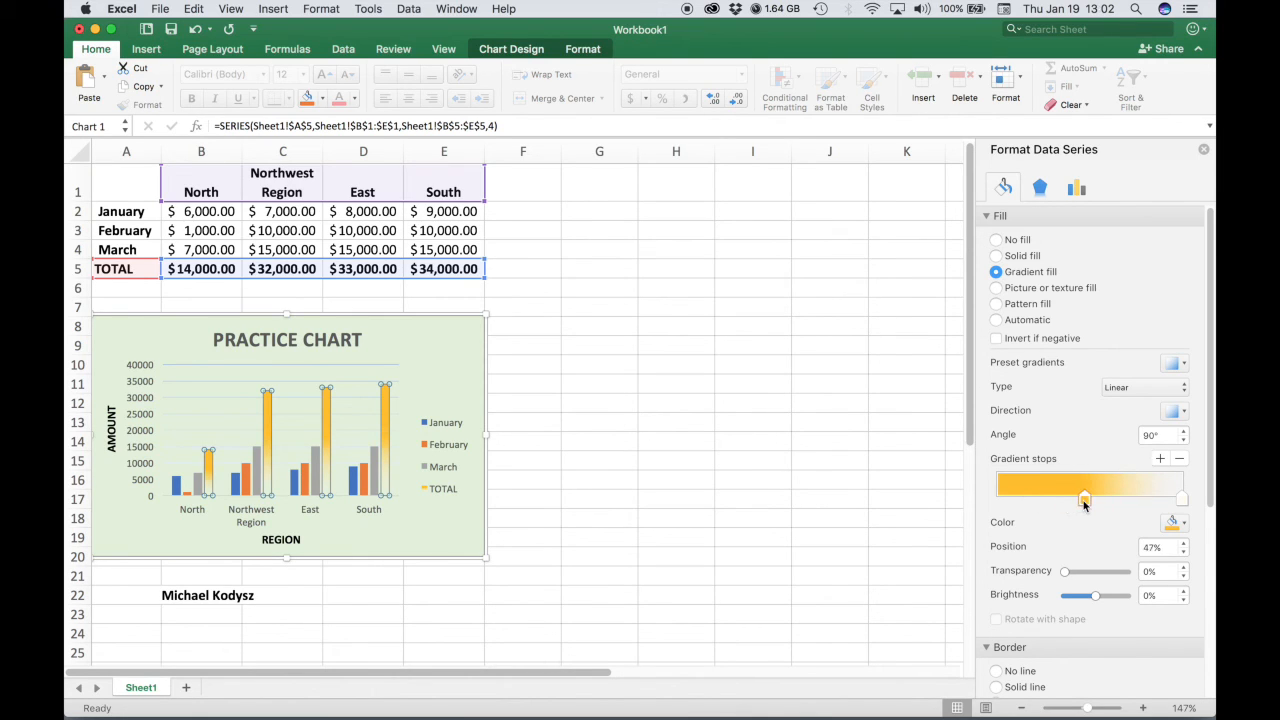
pyautogui.click(610, 480)
pyautogui.click(612, 550)
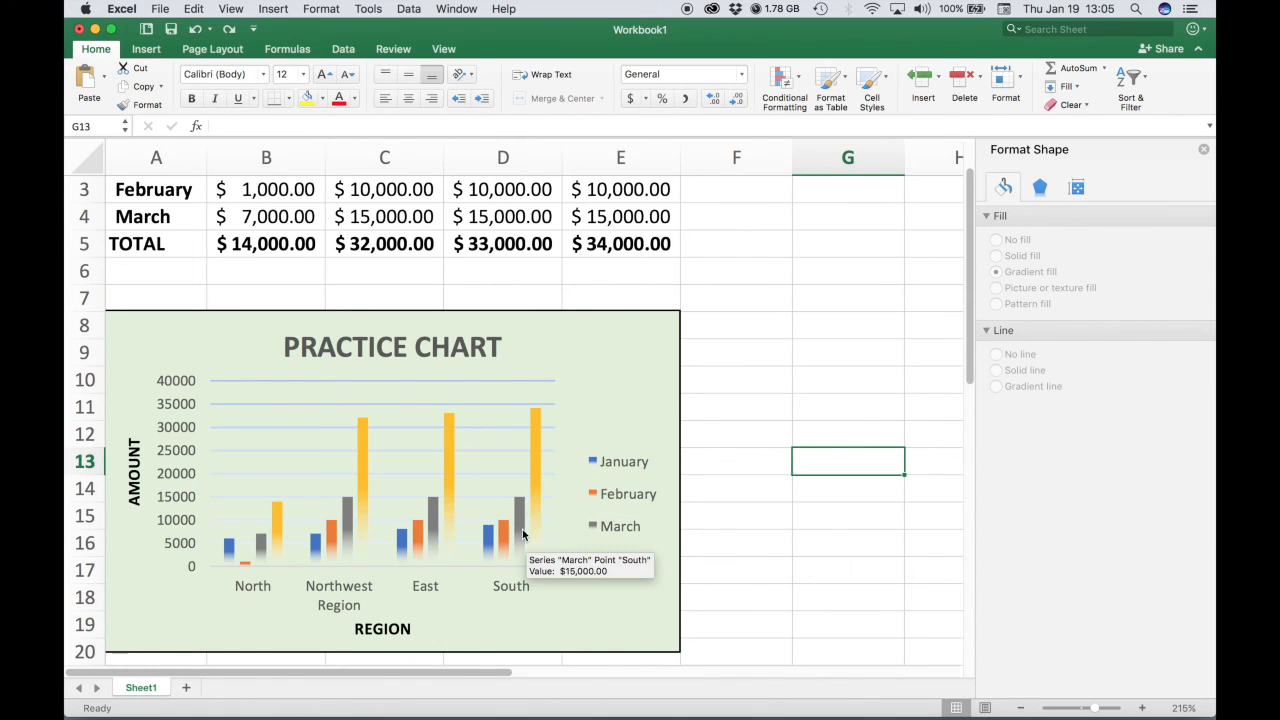
# Set the TOTAL series overlap to 0%.
pyautogui.click(538, 462)
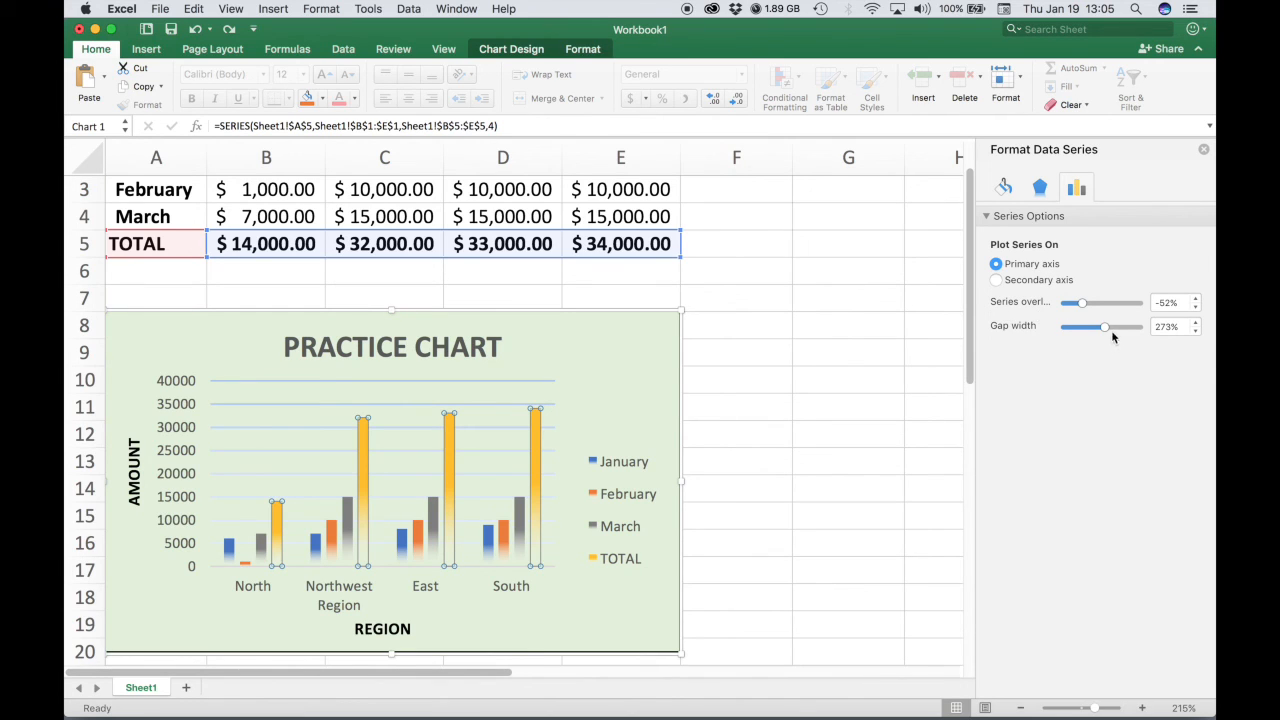
pyautogui.moveTo(1082, 302); pyautogui.dragTo(1153, 302)
pyautogui.write('0')
pyautogui.press('Return')
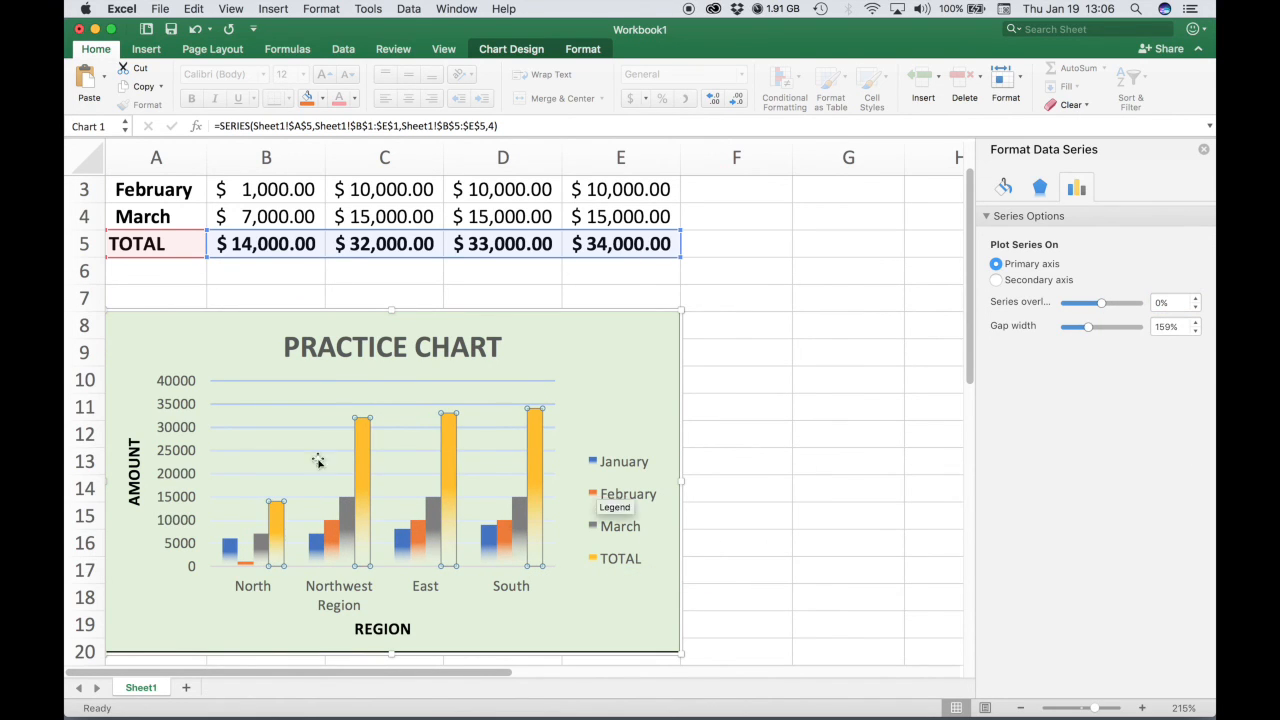
# Make the vertical and horizontal axis labels of the chart bold.
pyautogui.click(180, 405)
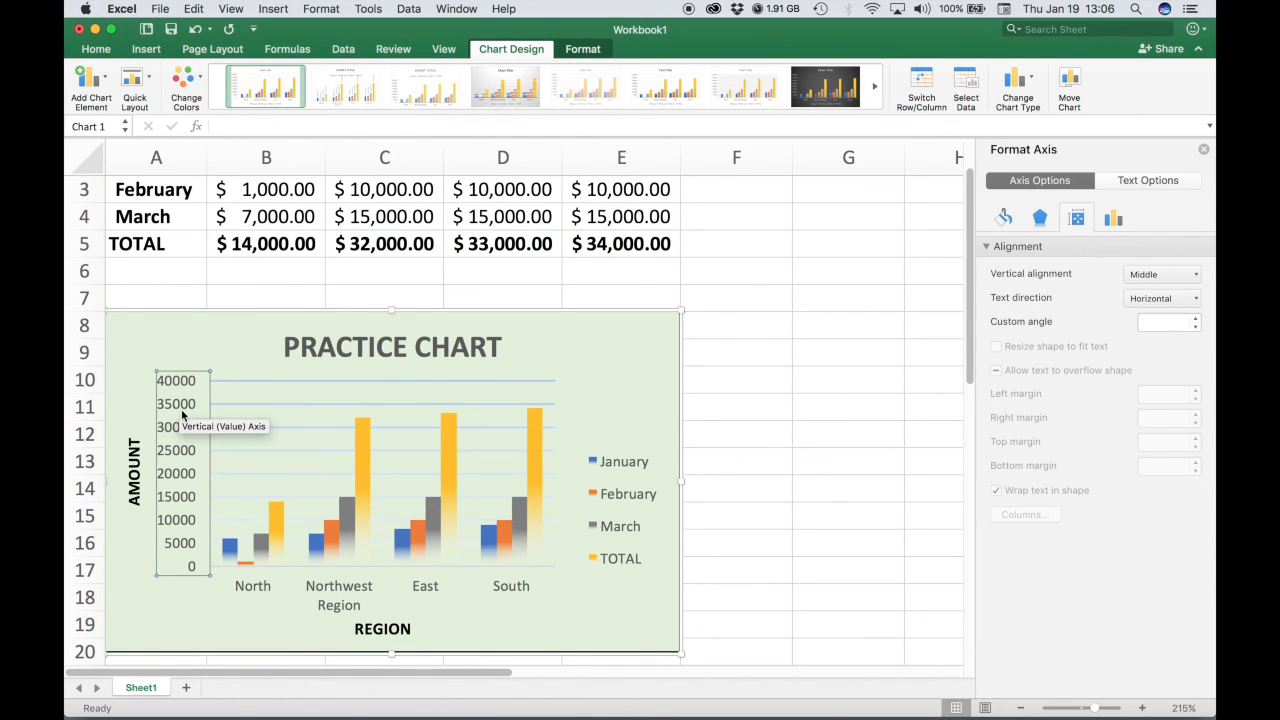
pyautogui.click(96, 50)
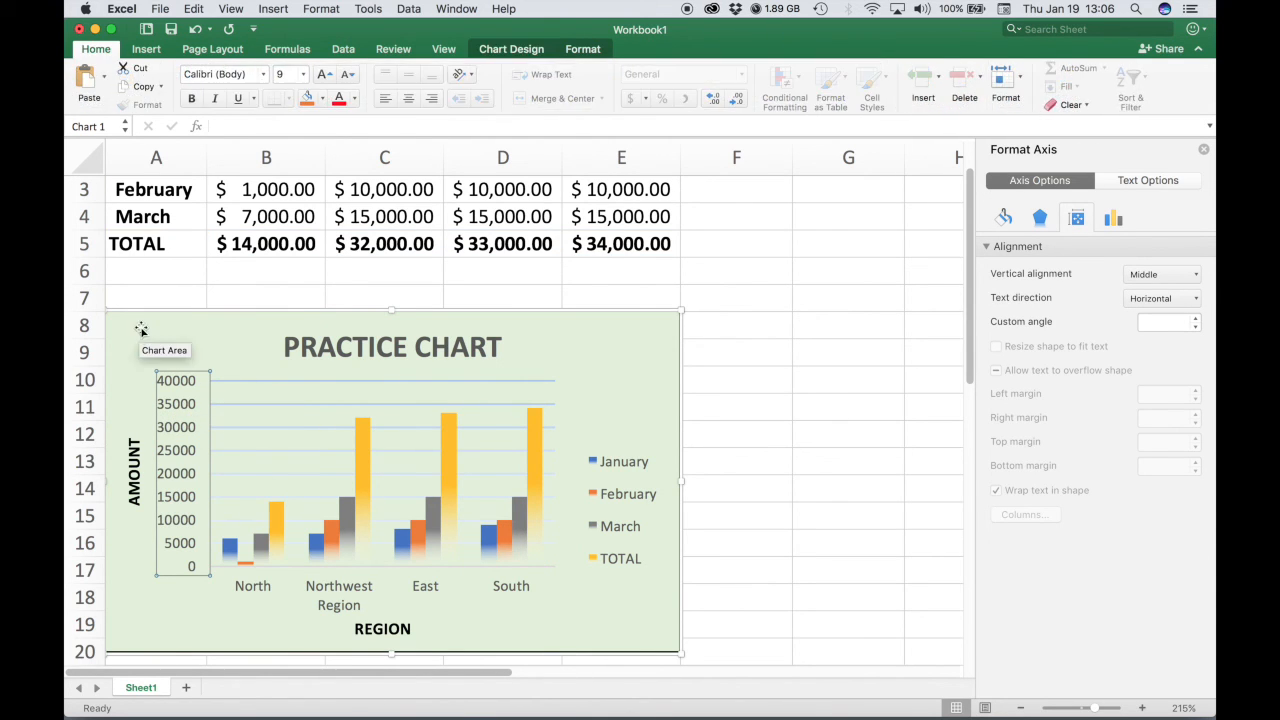
pyautogui.click(191, 98)
pyautogui.click(435, 590)
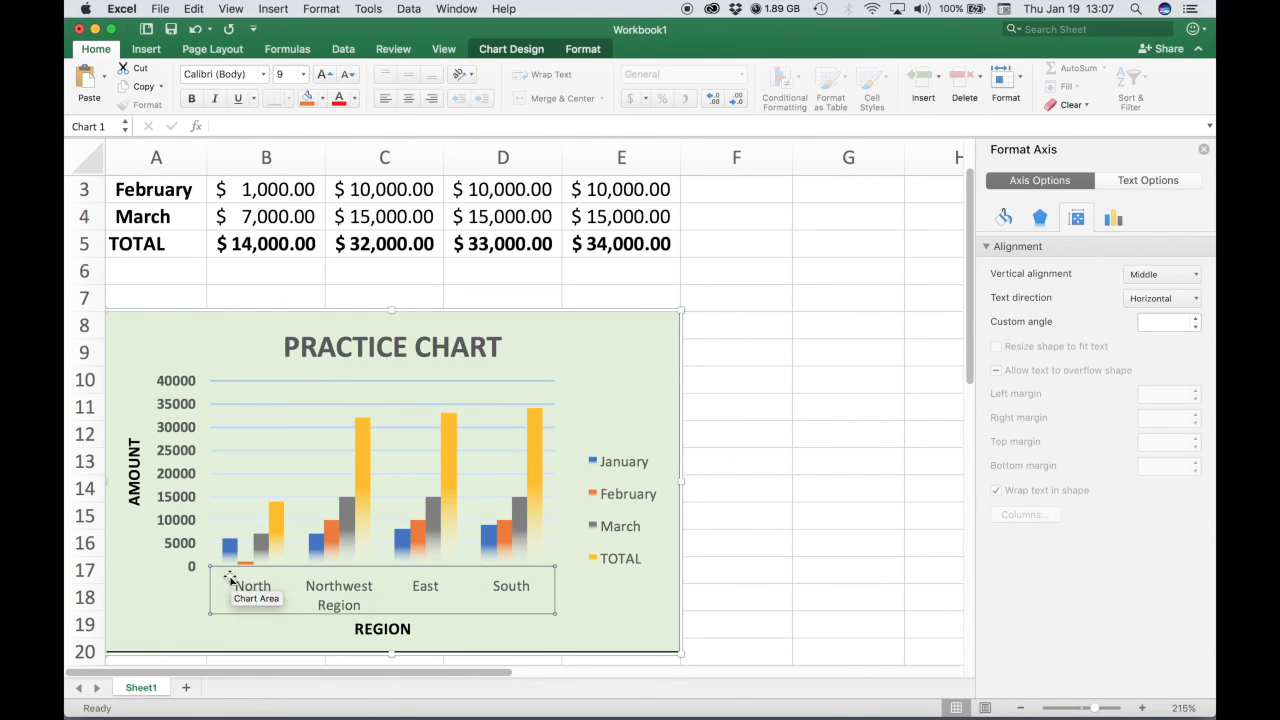
pyautogui.click(191, 98)
pyautogui.click(779, 492)
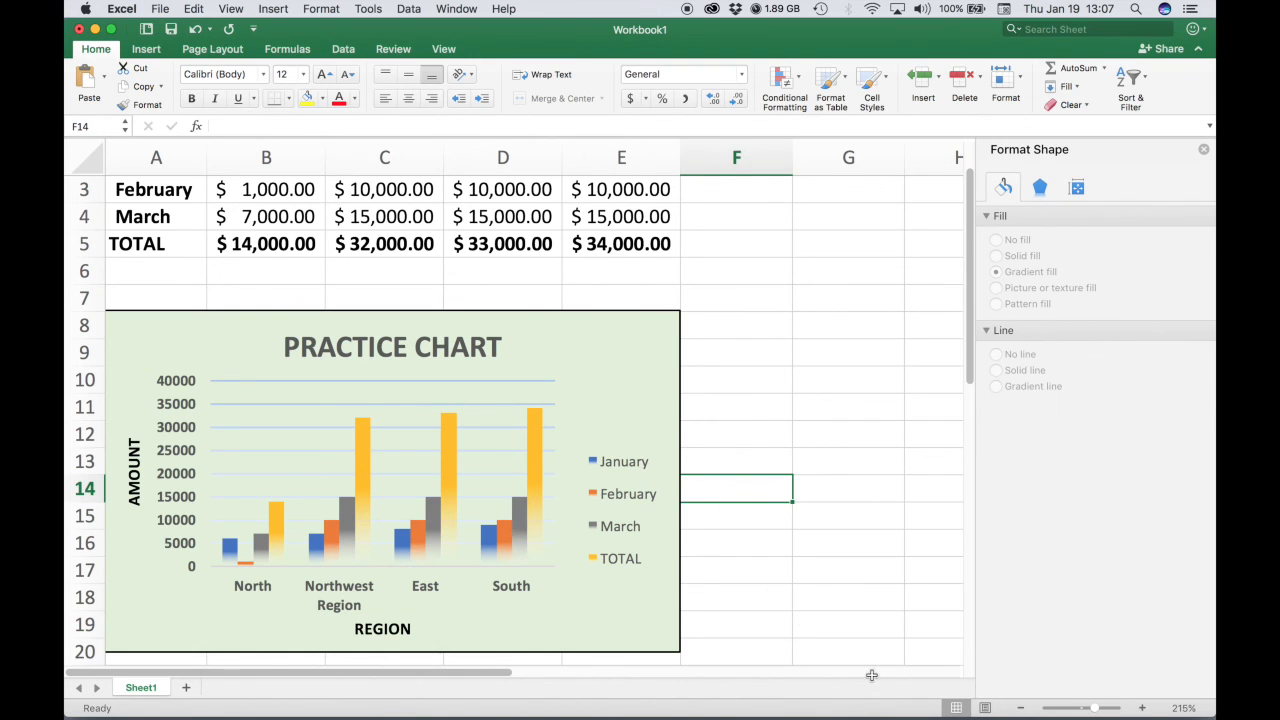
# Start saving the workbook under a name made of the user's surname followed by 'Excel Worksheet'.
pyautogui.moveTo(1094, 712); pyautogui.dragTo(1085, 711)
pyautogui.click(623, 522)
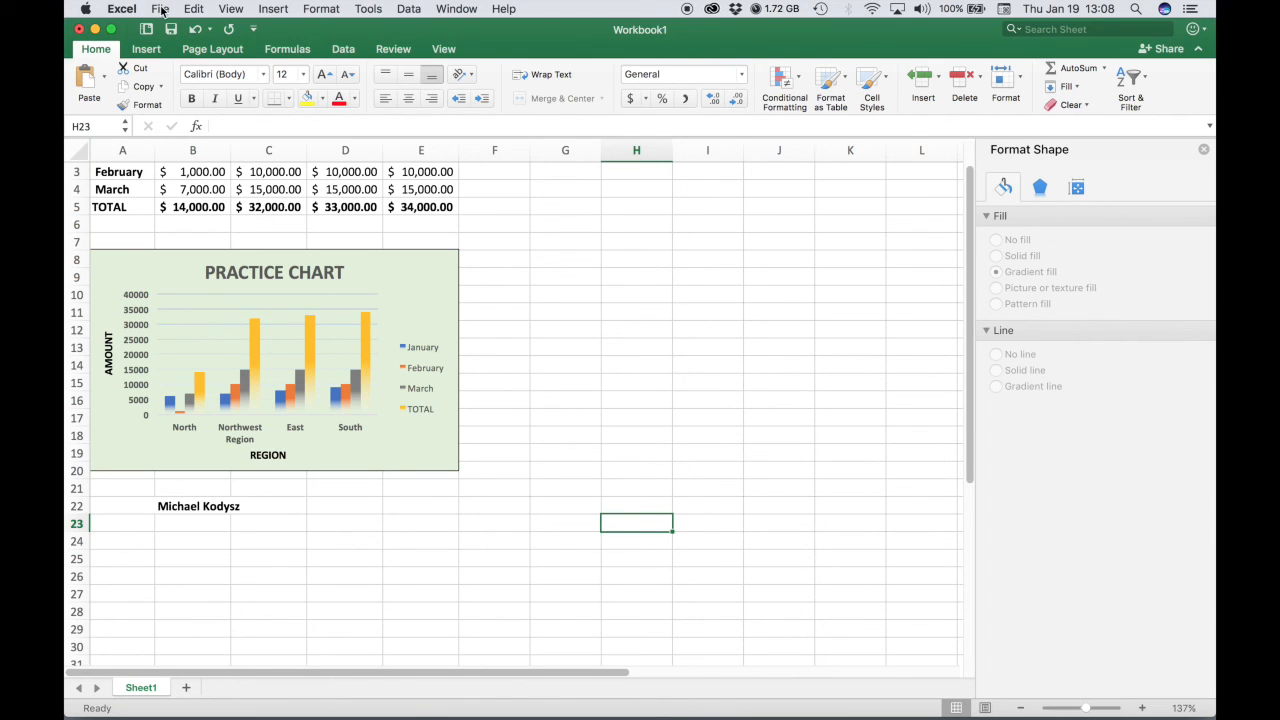
pyautogui.click(161, 8)
pyautogui.click(185, 128)
pyautogui.write('KODY')
pyautogui.press('BackSpace')
pyautogui.press('BackSpace')
pyautogui.press('BackSpace')
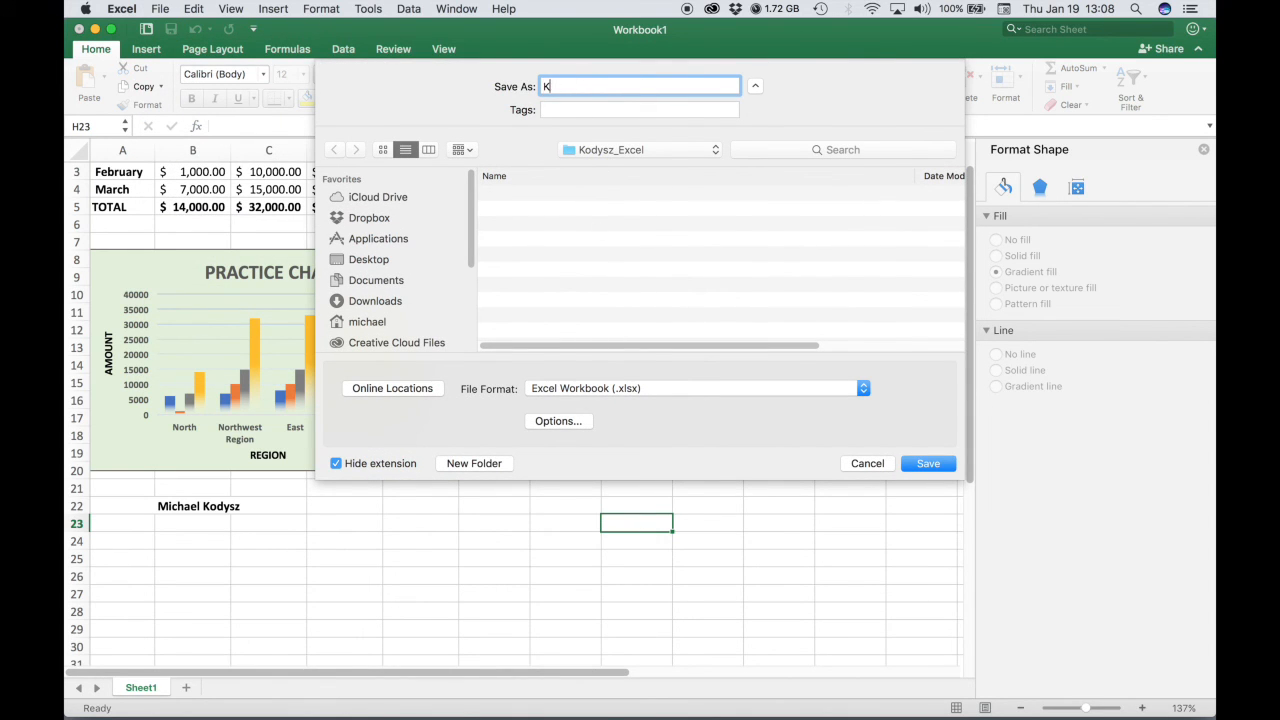
pyautogui.write('odysz')
pyautogui.write('_')
pyautogui.write('E')
pyautogui.write('xce')
pyautogui.write('l Worksheet')
# Save the workbook into the Excel subfolder of the course folder on the Desktop.
pyautogui.click(613, 151)
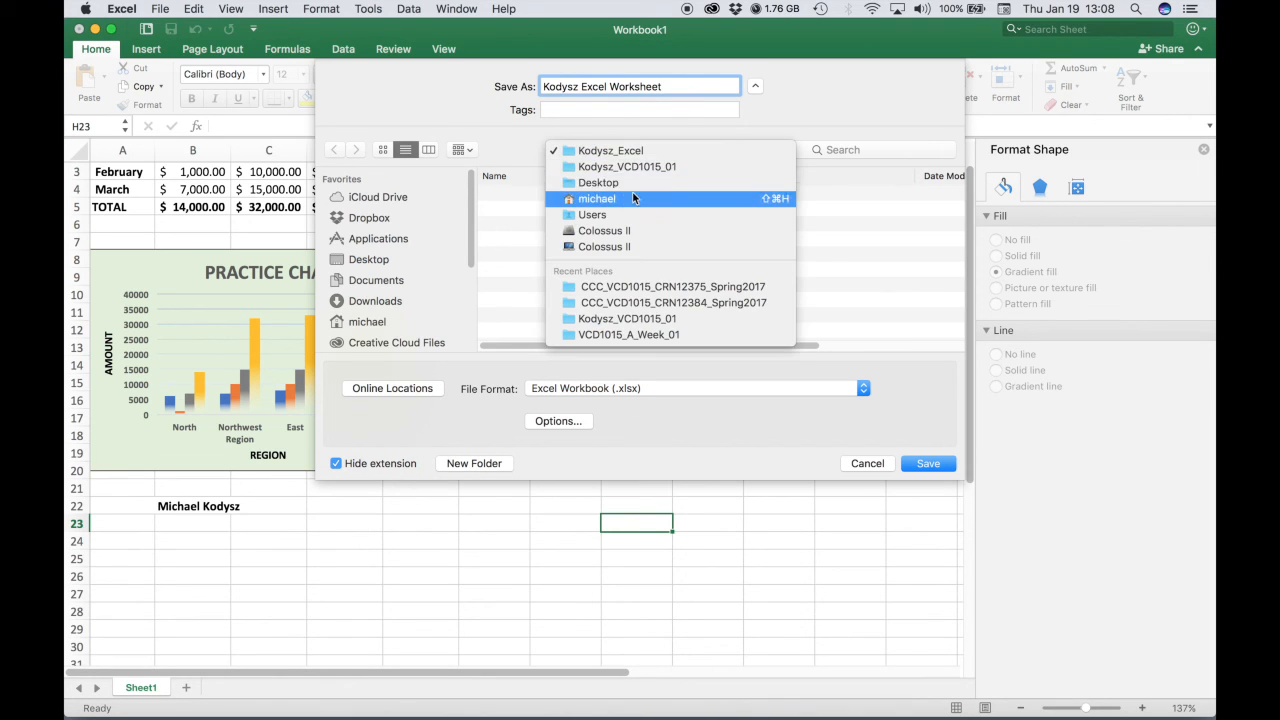
pyautogui.click(600, 167)
pyautogui.click(613, 149)
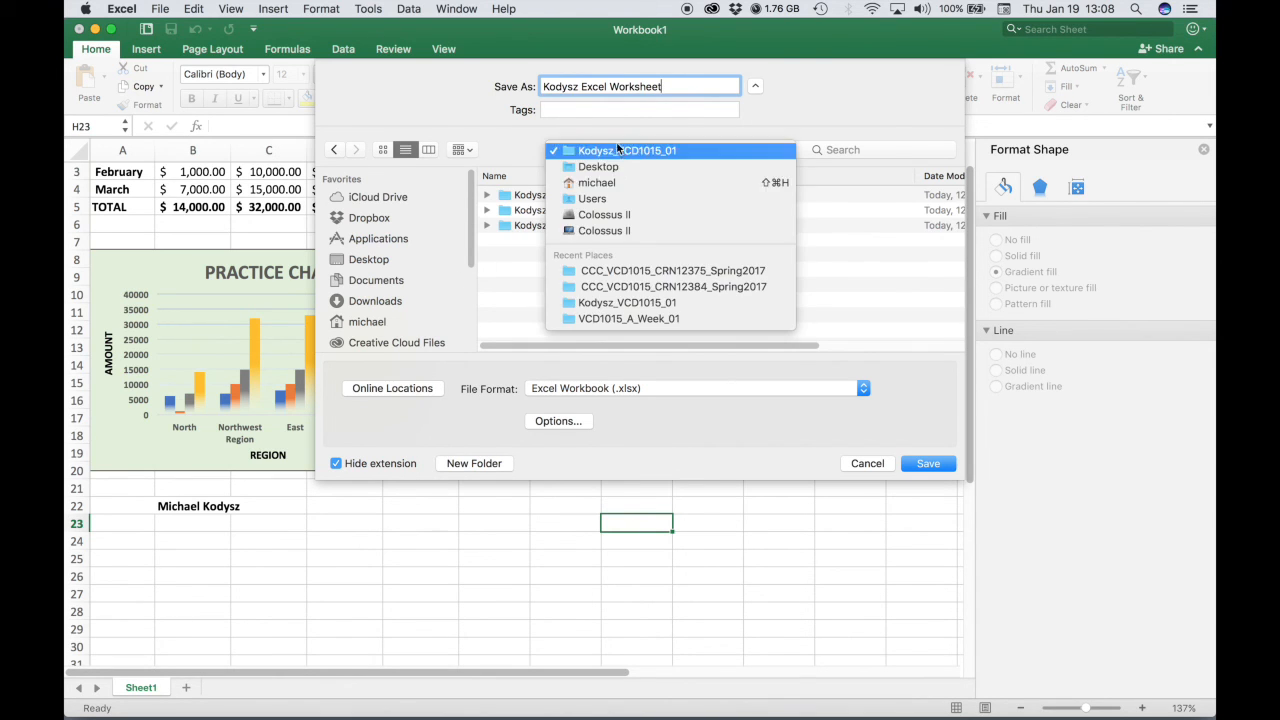
pyautogui.click(606, 165)
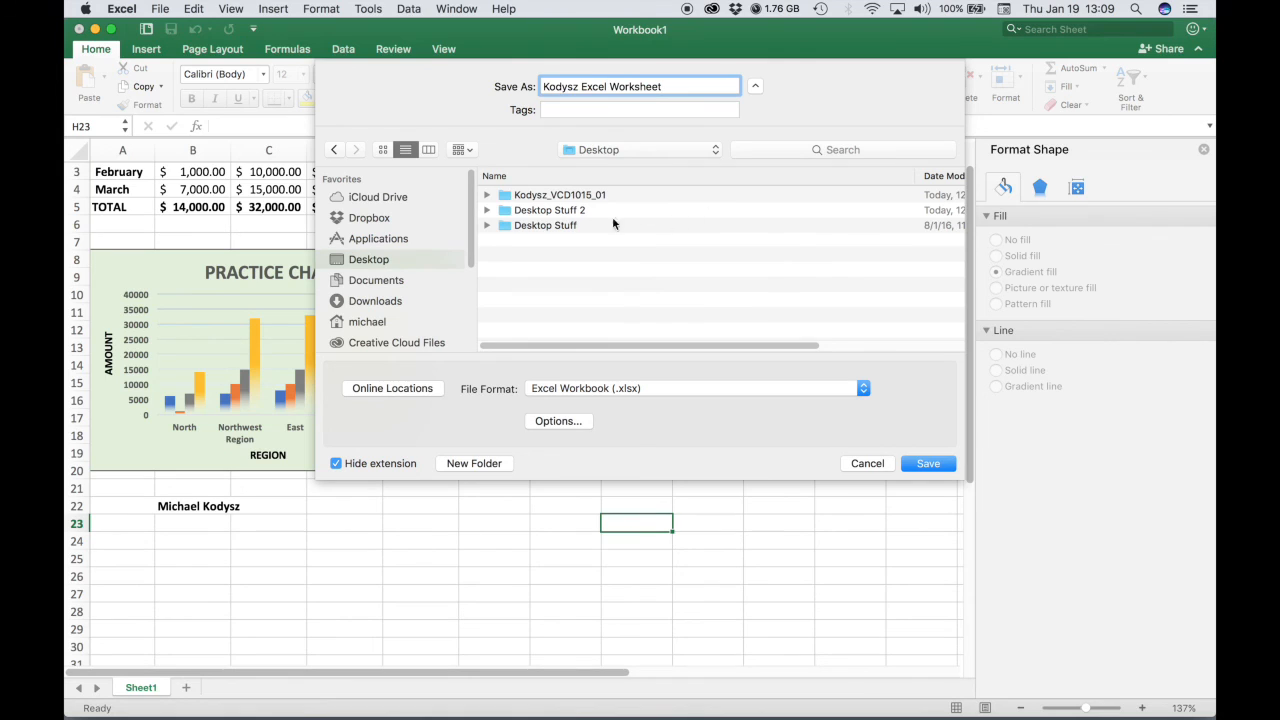
pyautogui.doubleClick(561, 196)
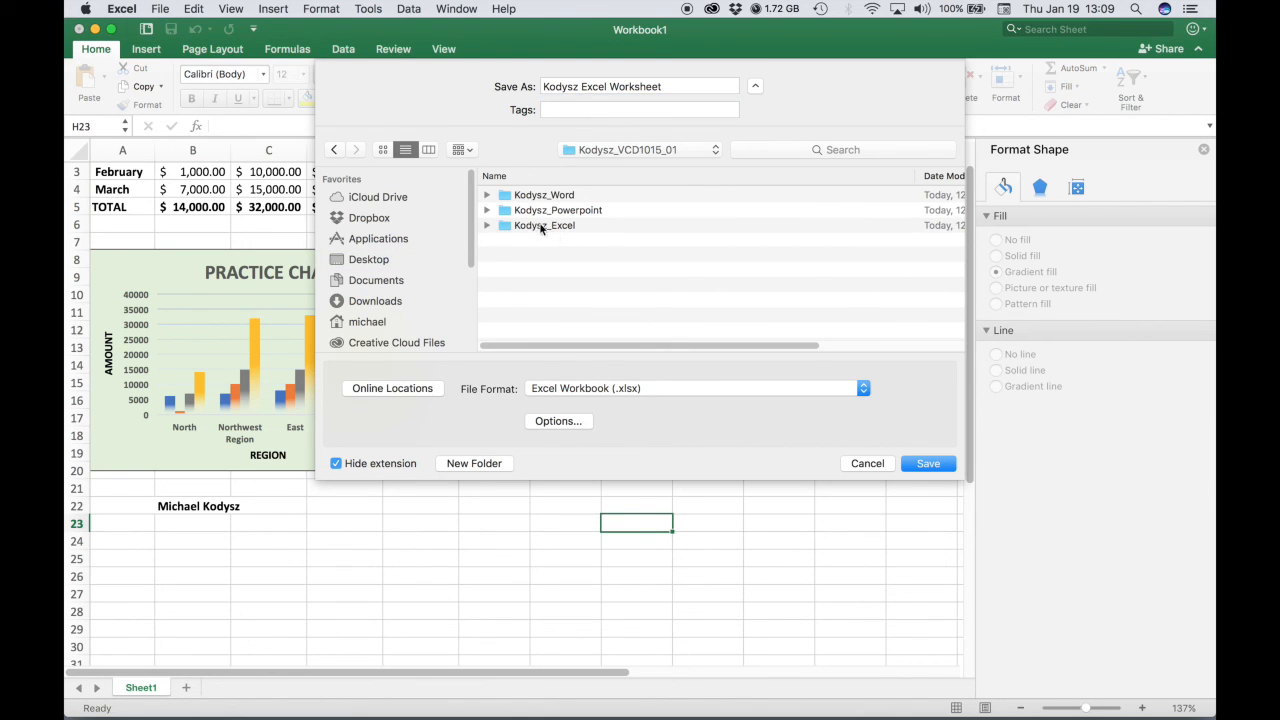
pyautogui.click(552, 226)
pyautogui.doubleClick(552, 226)
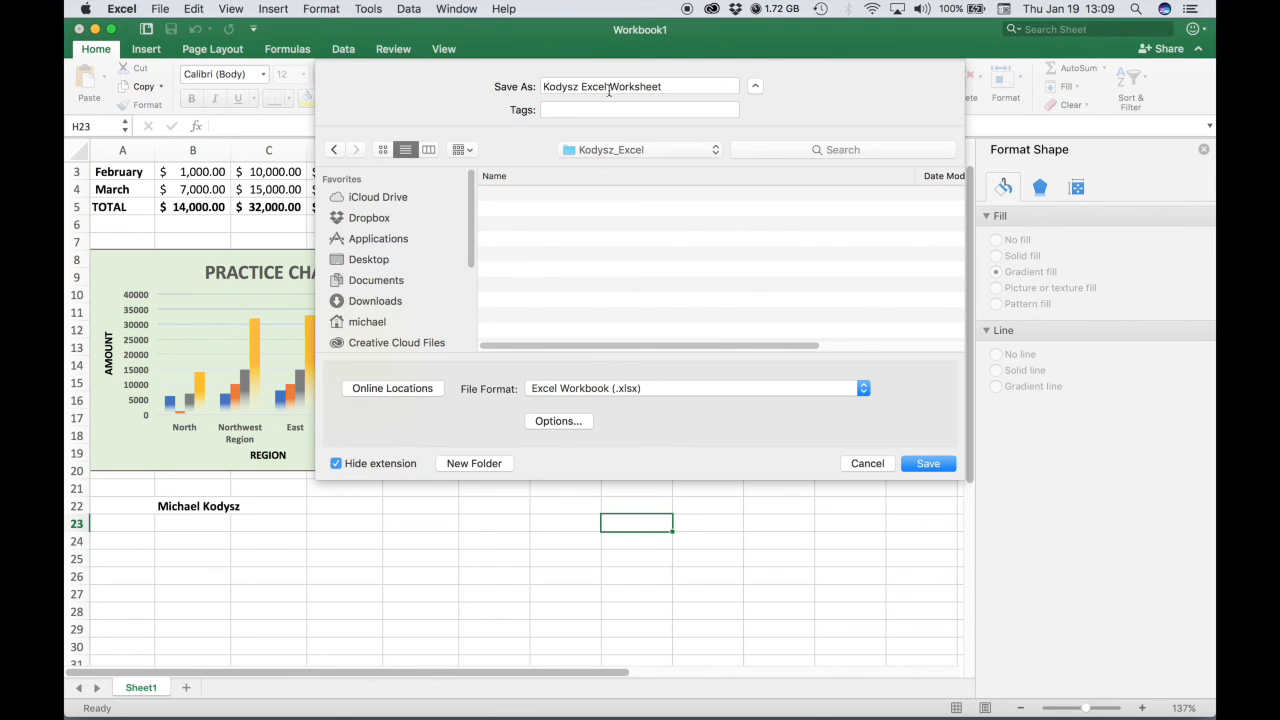
pyautogui.click(928, 464)
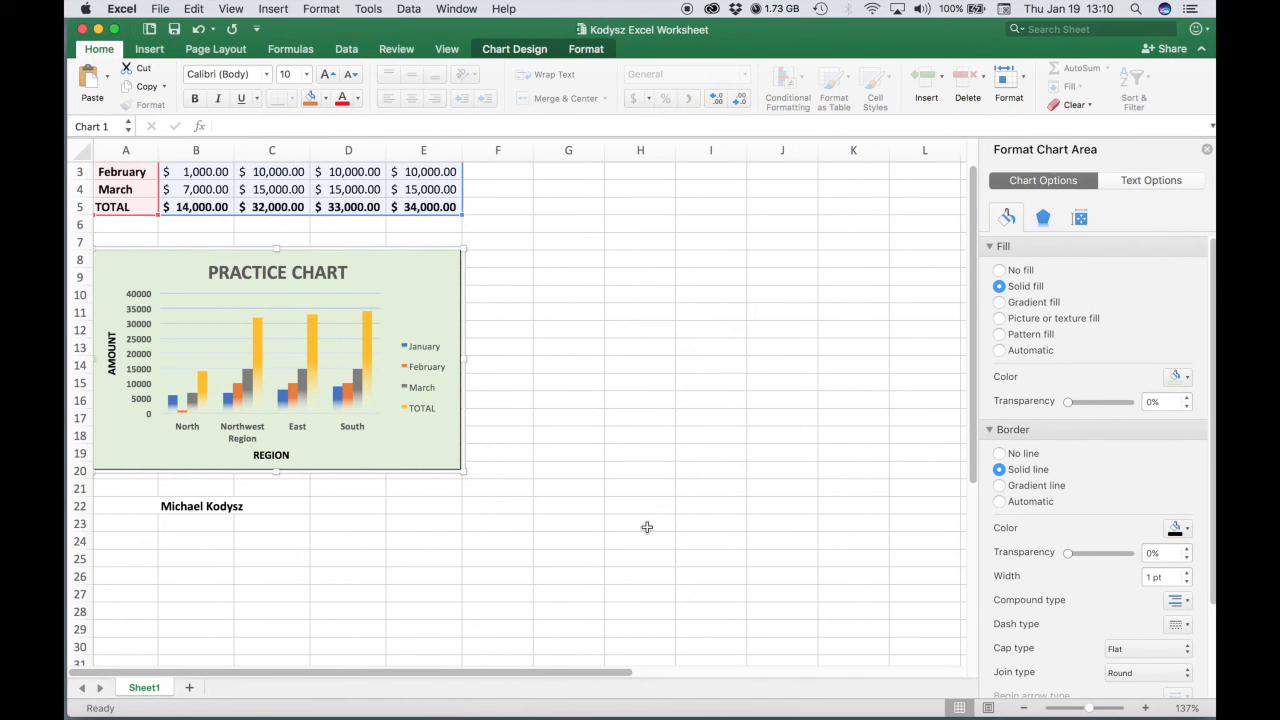
# Start saving the chart as a picture and browse to the Excel subfolder of the course folder on the Desktop.
pyautogui.moveTo(361, 320)
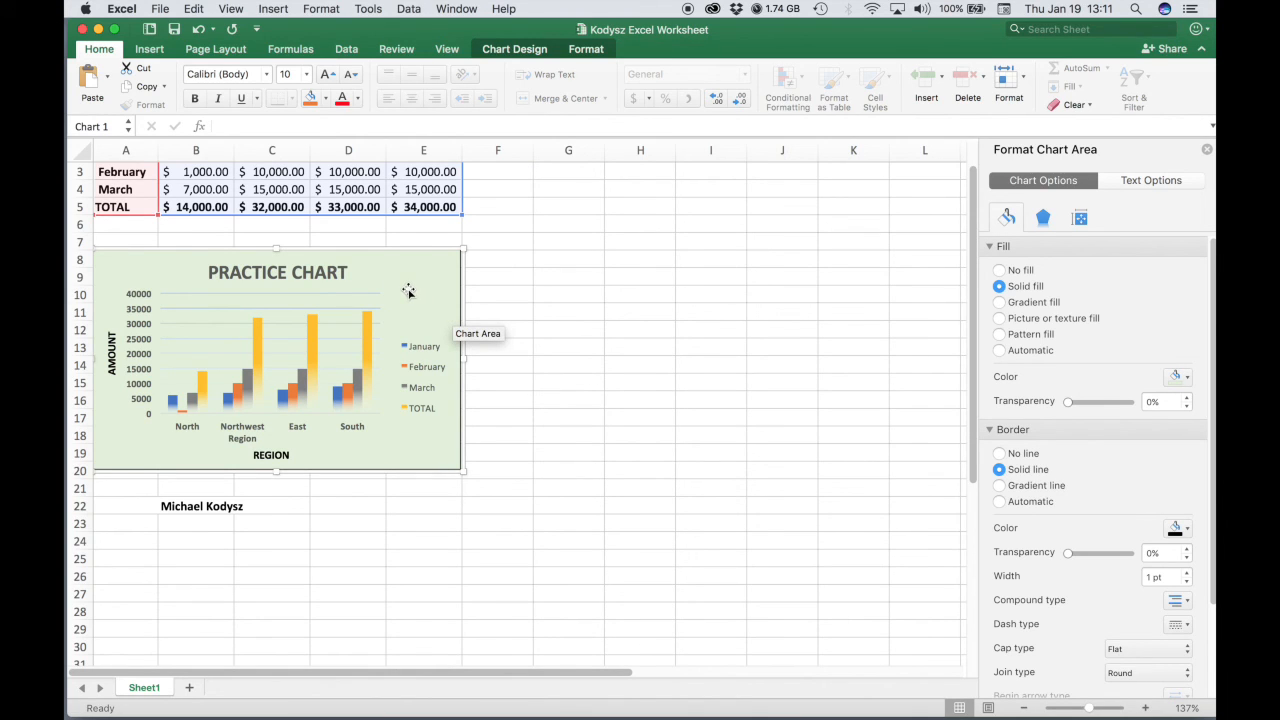
pyautogui.rightClick(408, 292)
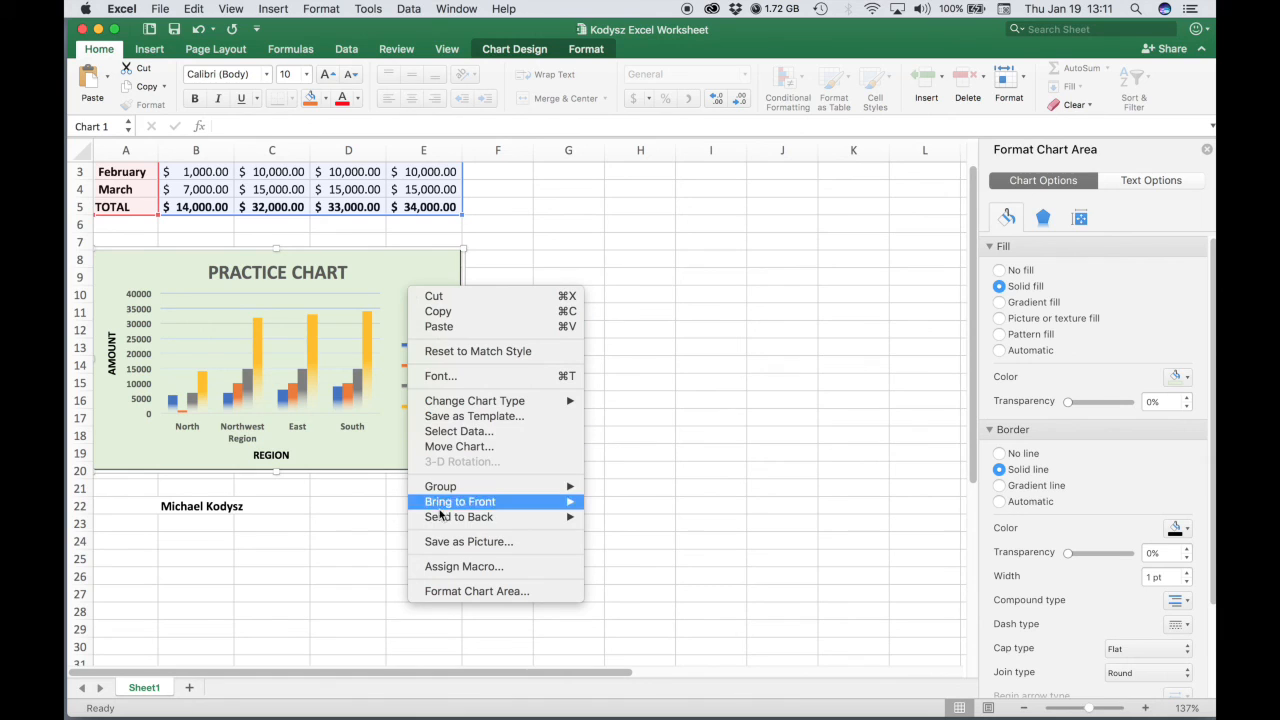
pyautogui.click(443, 541)
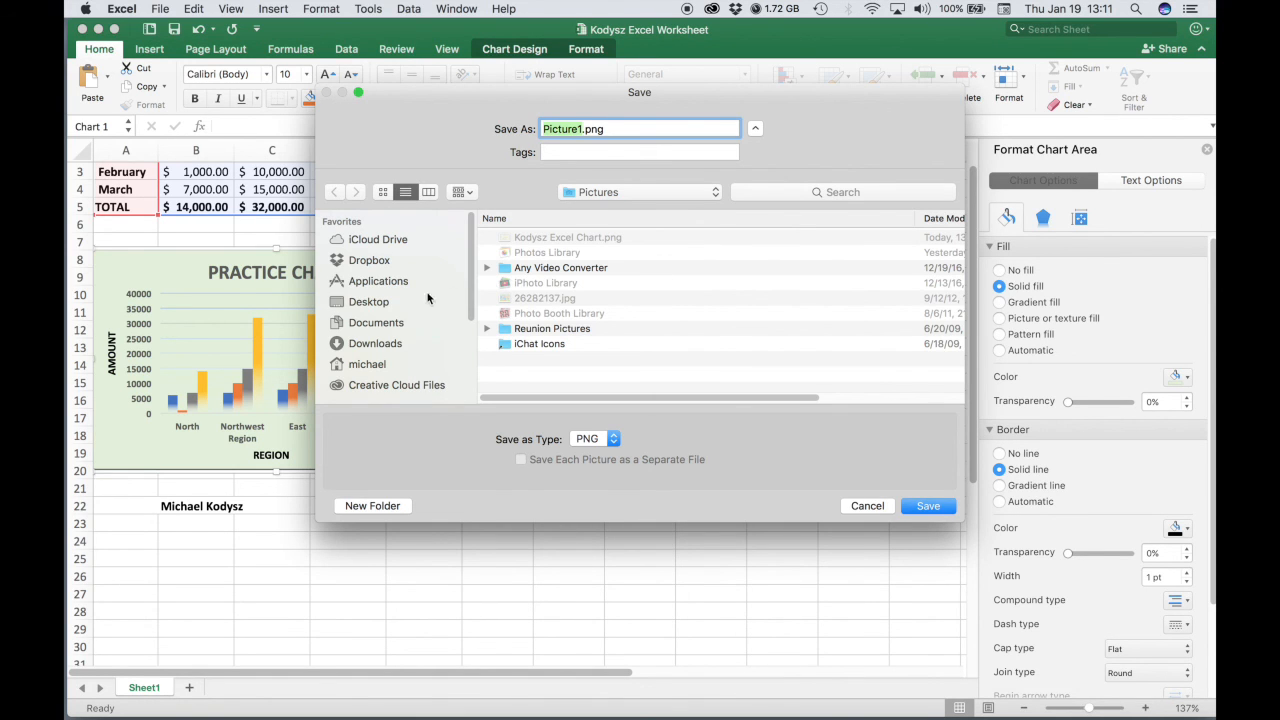
pyautogui.click(351, 305)
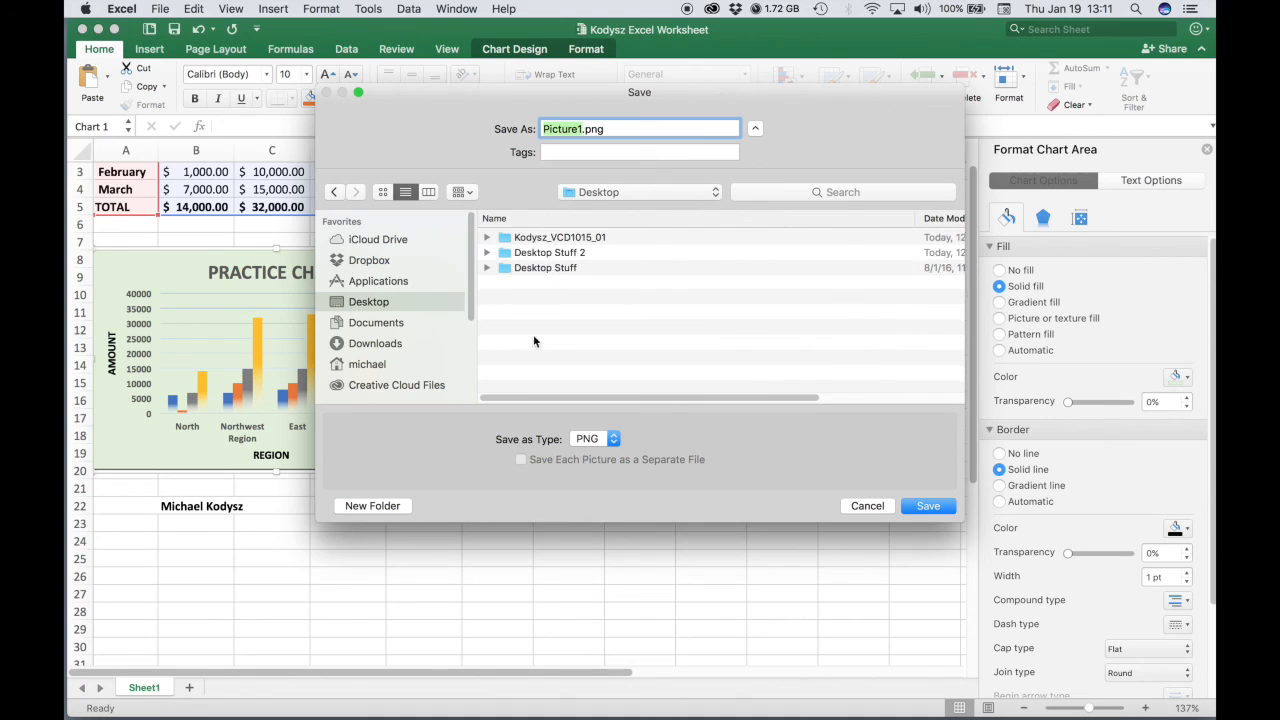
pyautogui.doubleClick(576, 240)
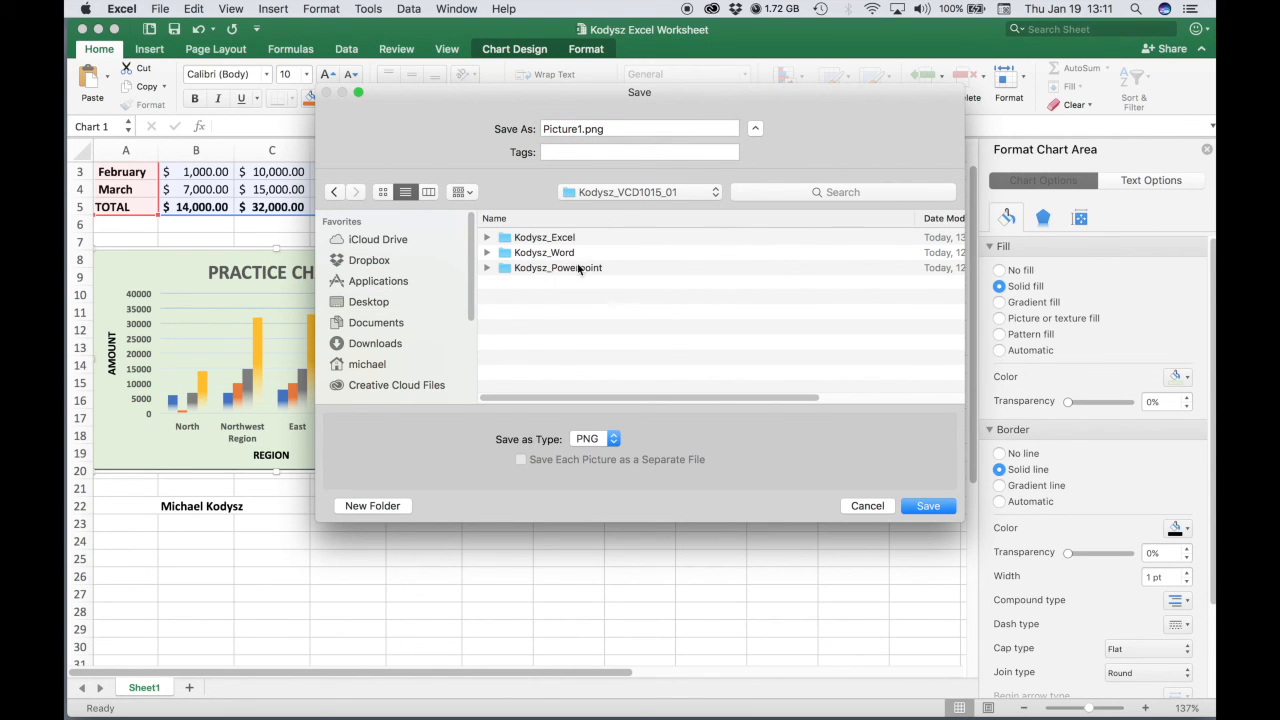
pyautogui.doubleClick(550, 238)
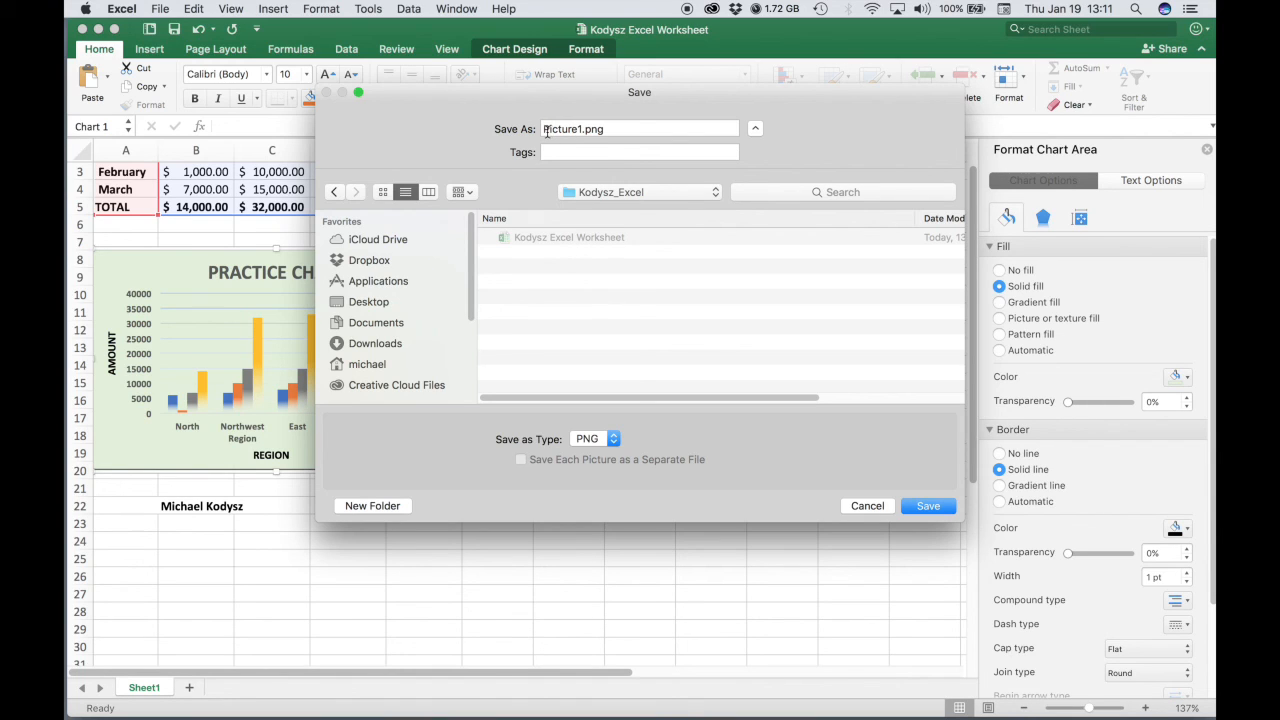
# Name the picture with the user's surname followed by 'Excel Chart', keep PNG as the type, and save it.
pyautogui.doubleClick(582, 130)
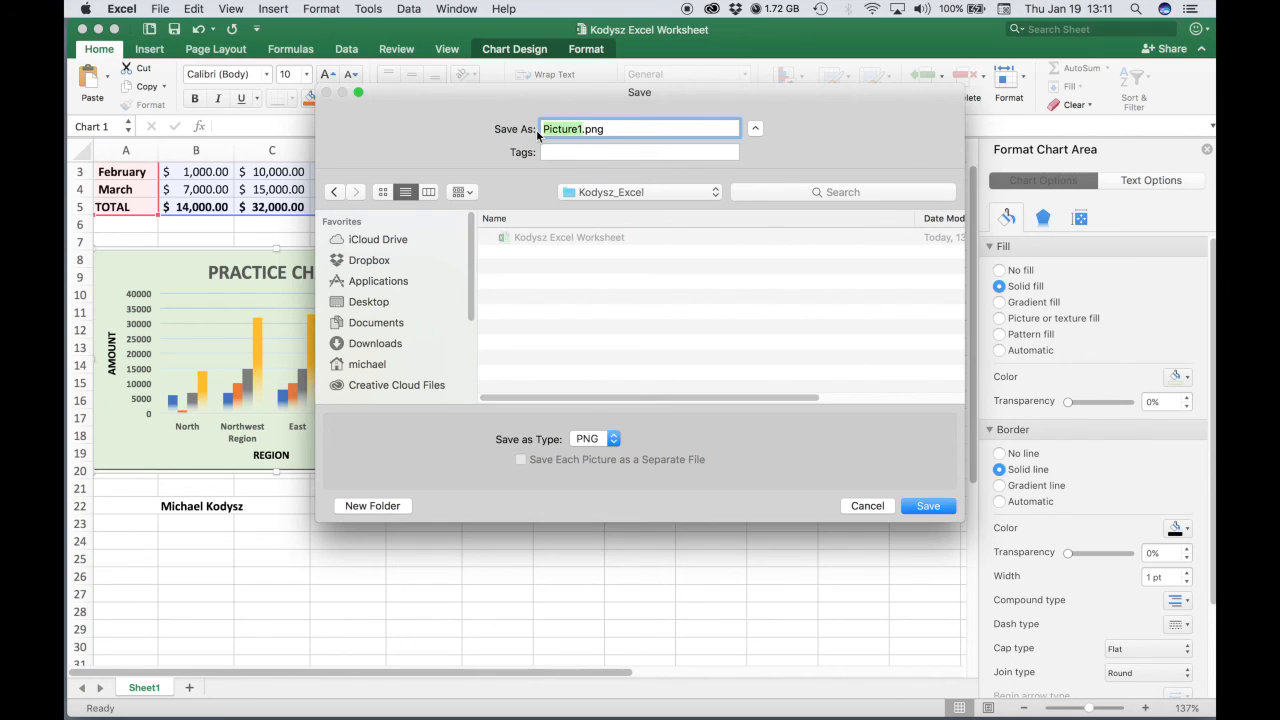
pyautogui.write('Kodysz Excel Chart')
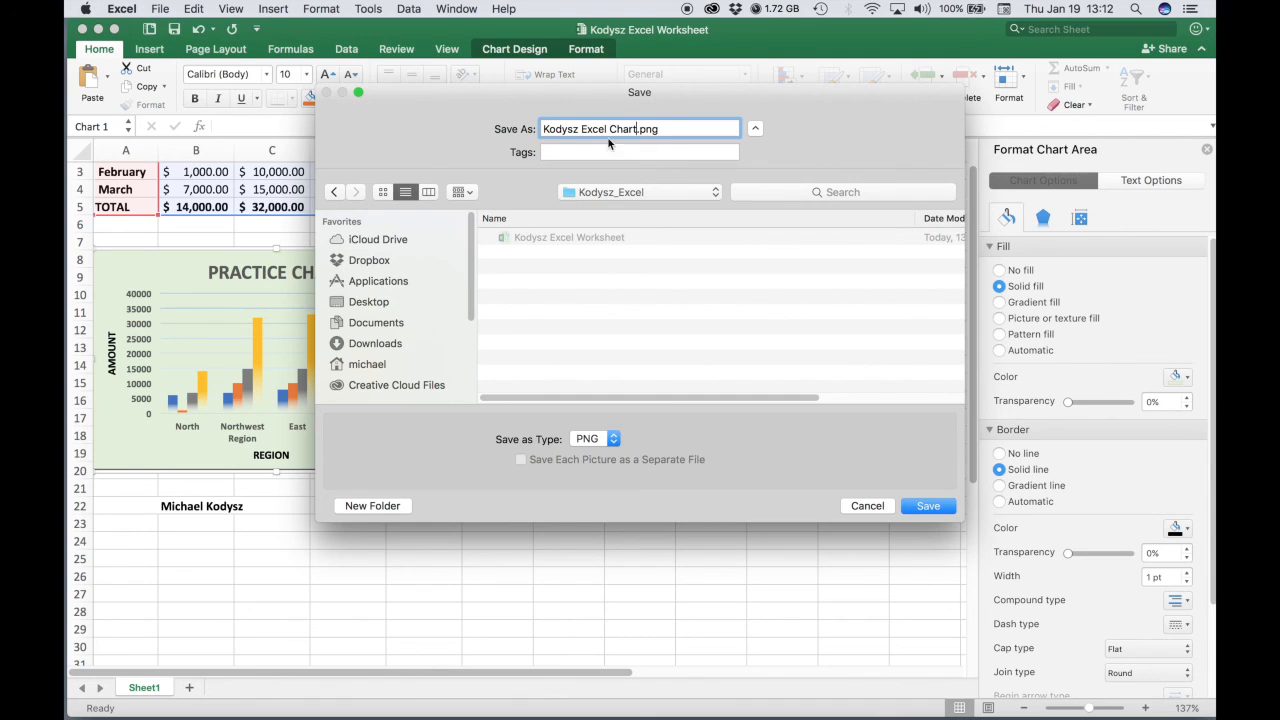
pyautogui.click(593, 440)
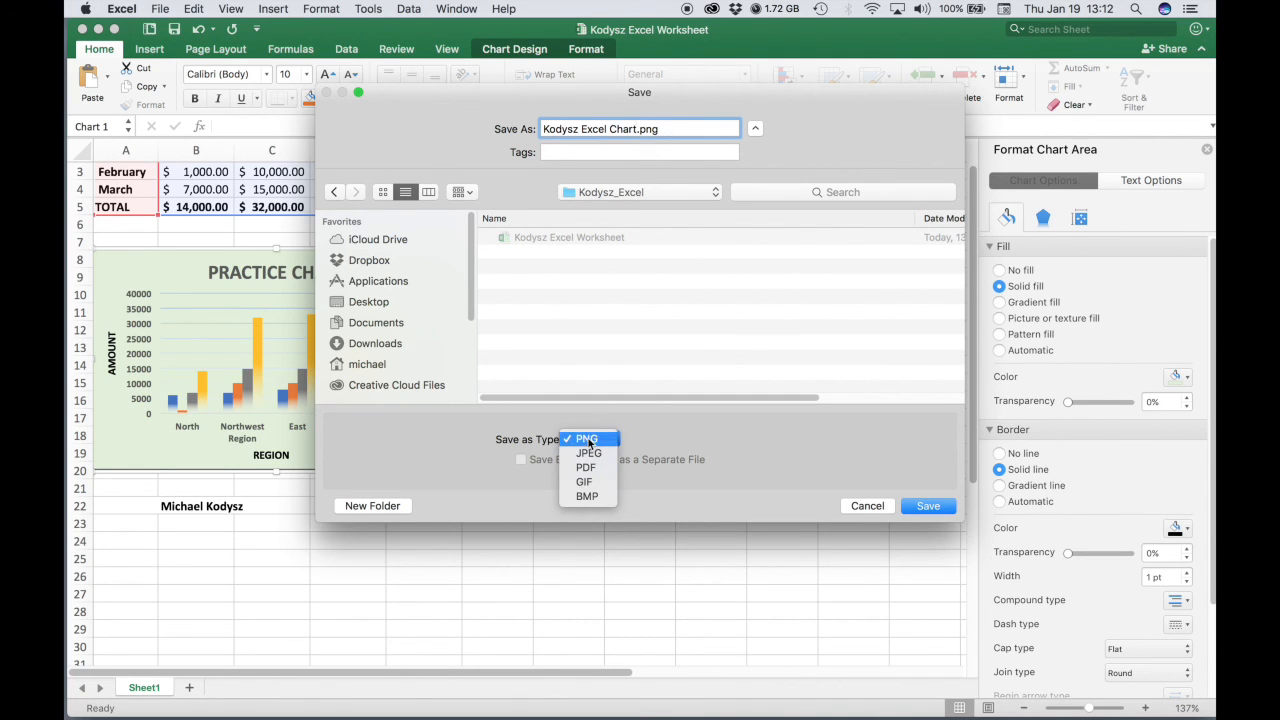
pyautogui.click(589, 441)
pyautogui.click(925, 507)
# Switch to Finder and open the course folder on the Desktop to check the saved files.
pyautogui.moveTo(839, 37); pyautogui.dragTo(830, 422)
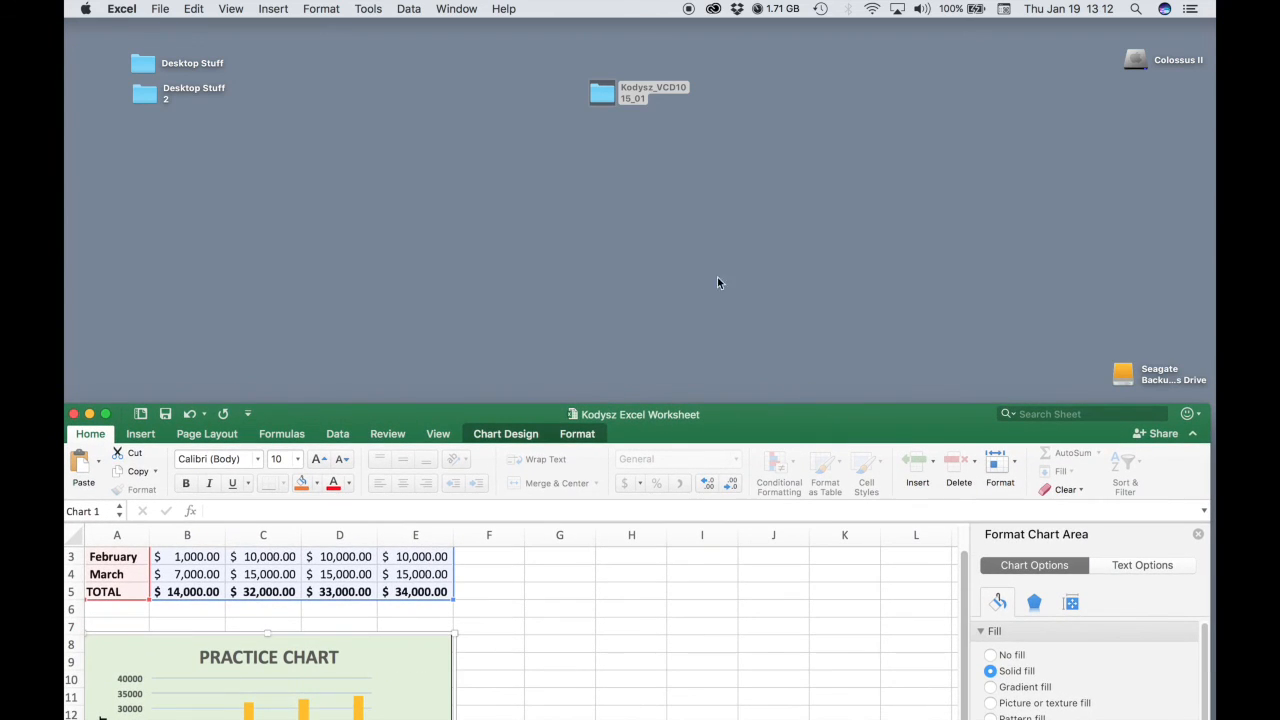
pyautogui.click(646, 127)
pyautogui.click(602, 93)
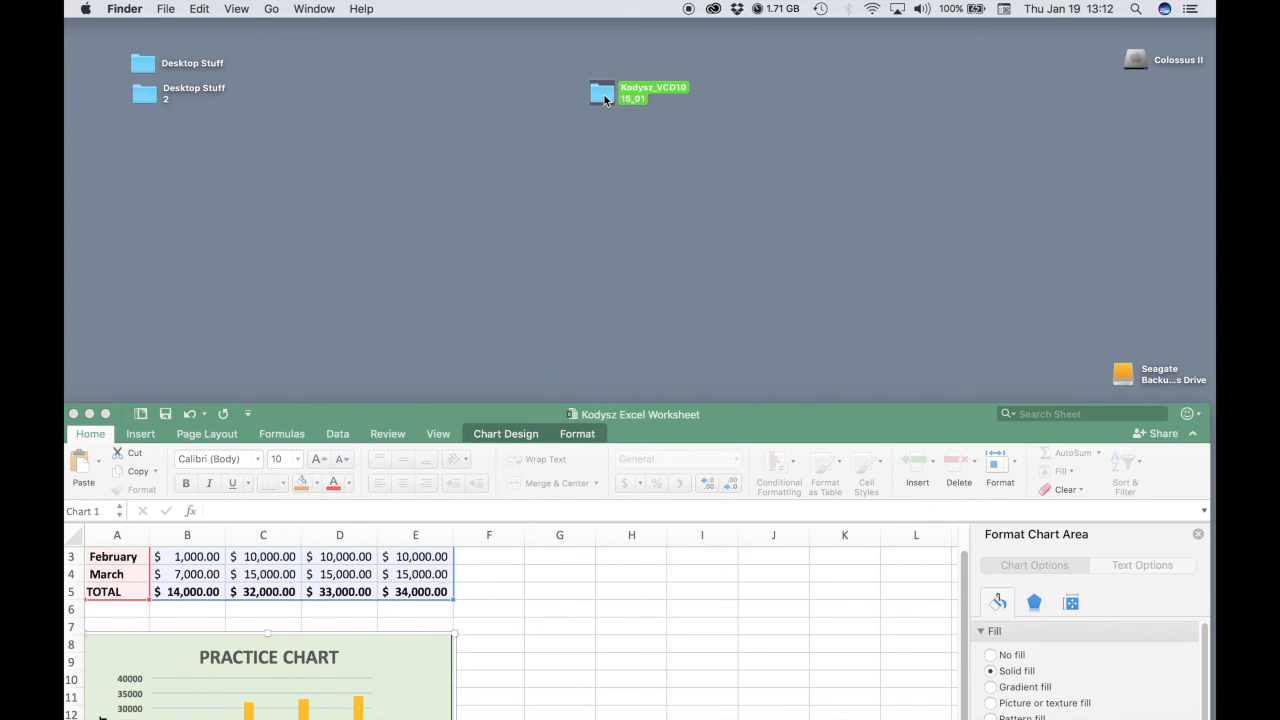
pyautogui.doubleClick(602, 93)
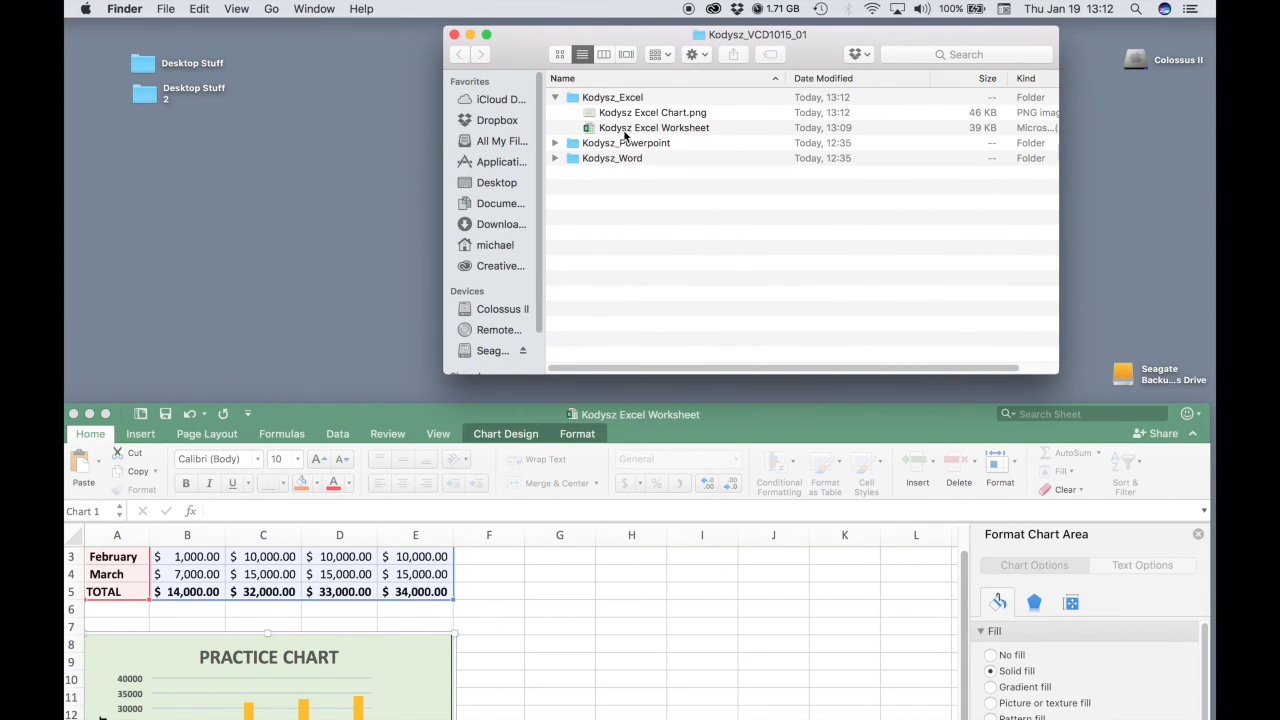